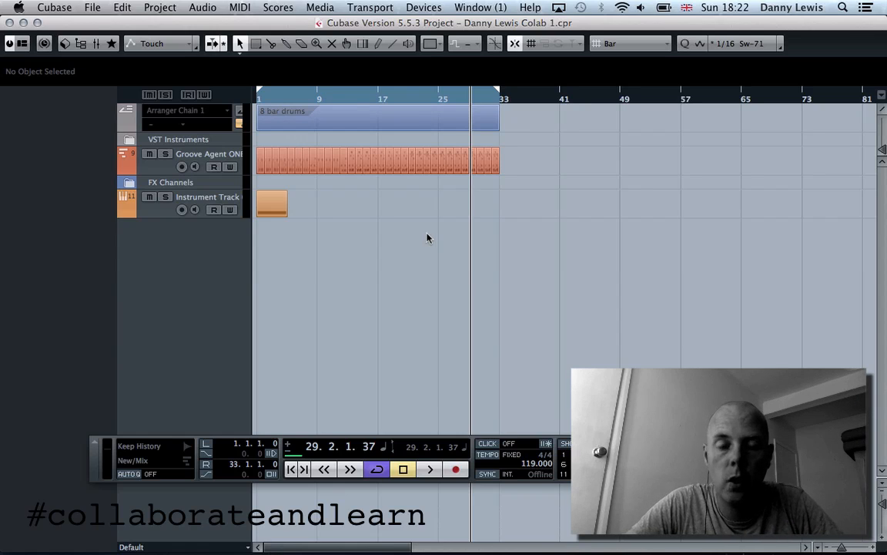
# Play the project from bar 1 and inspect Stereo Out's peak level in the mixer and its channel settings, resetting the peak reading
pyautogui.doubleClick(257, 98)
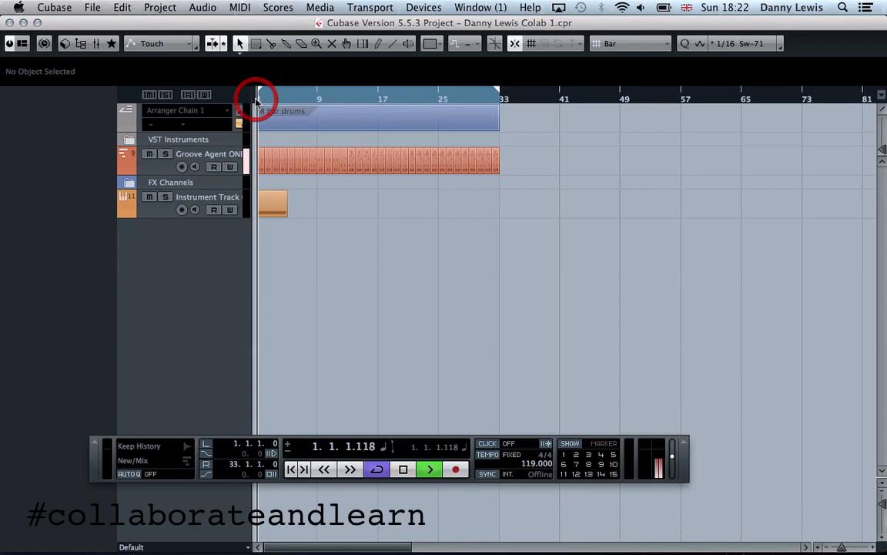
pyautogui.press('F3')
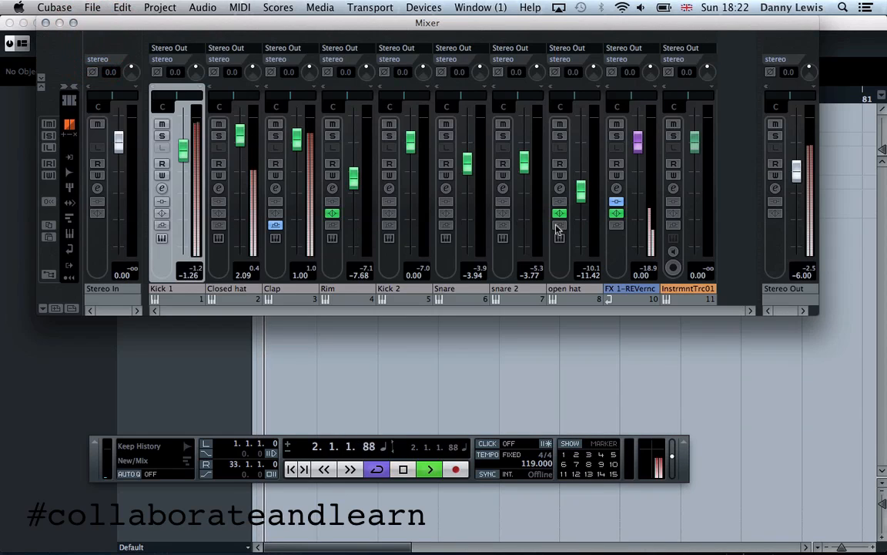
pyautogui.click(775, 189)
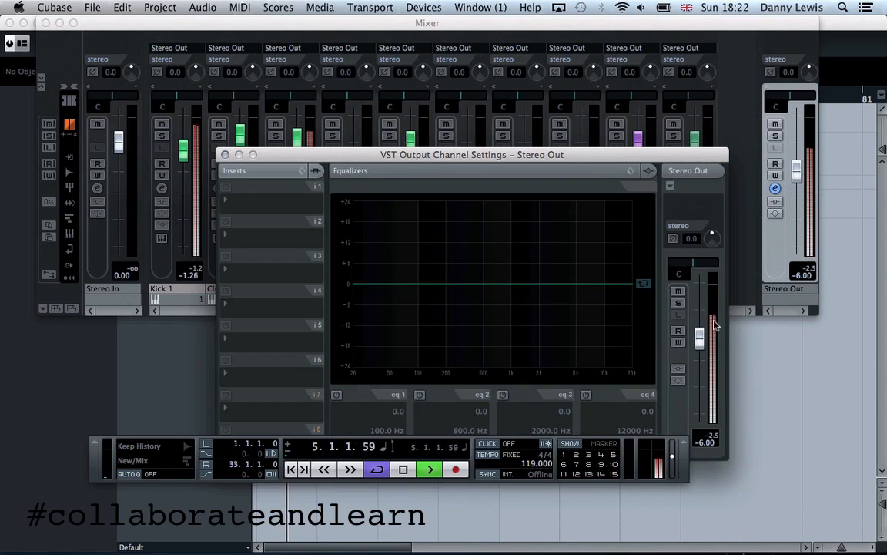
pyautogui.moveTo(426, 157); pyautogui.dragTo(402, 113)
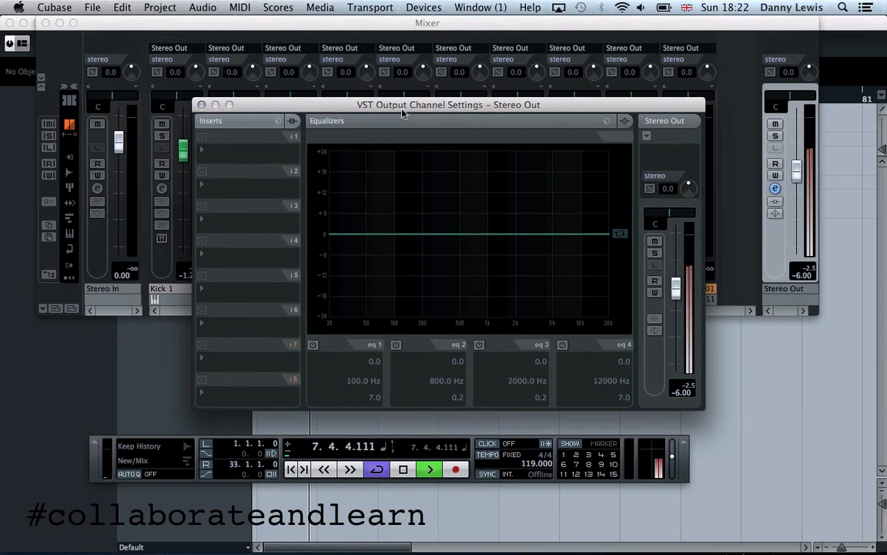
pyautogui.click(693, 393)
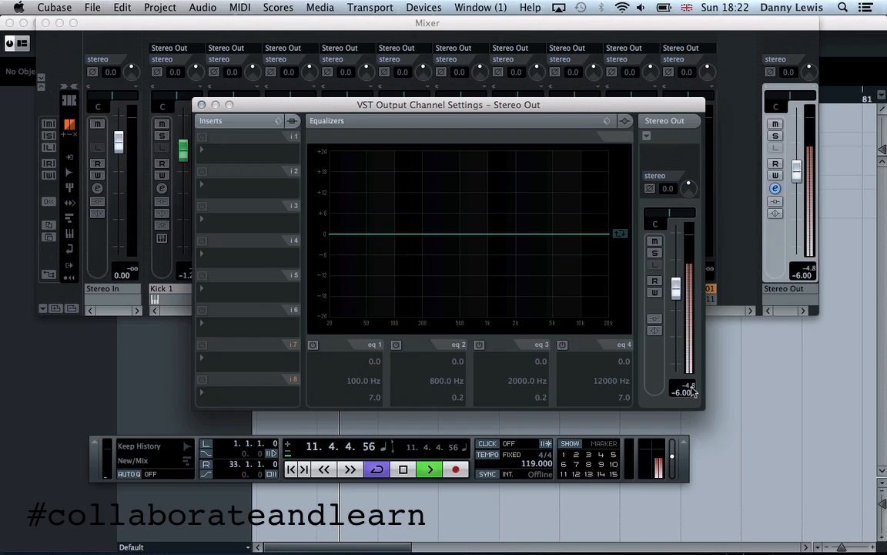
pyautogui.click(201, 105)
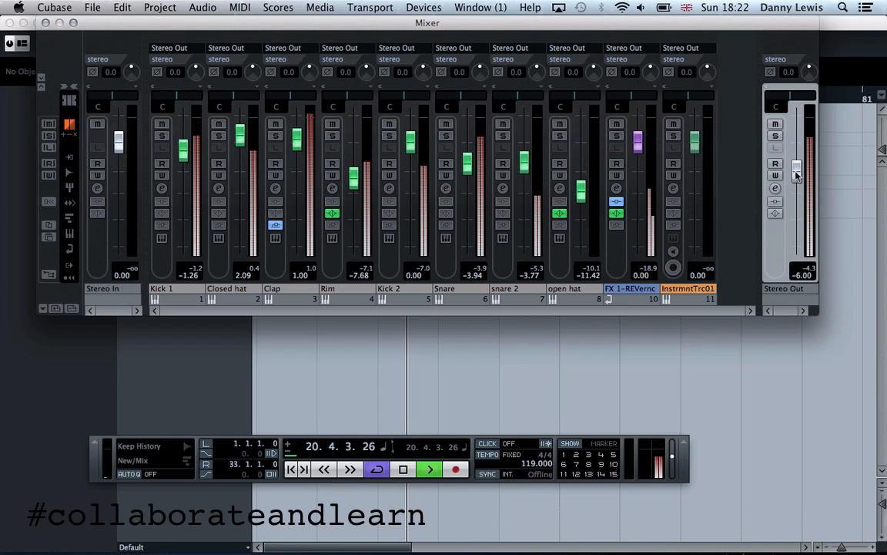
# Stop playback and return the Stereo Out fader to 0.00 dB
pyautogui.press('space')
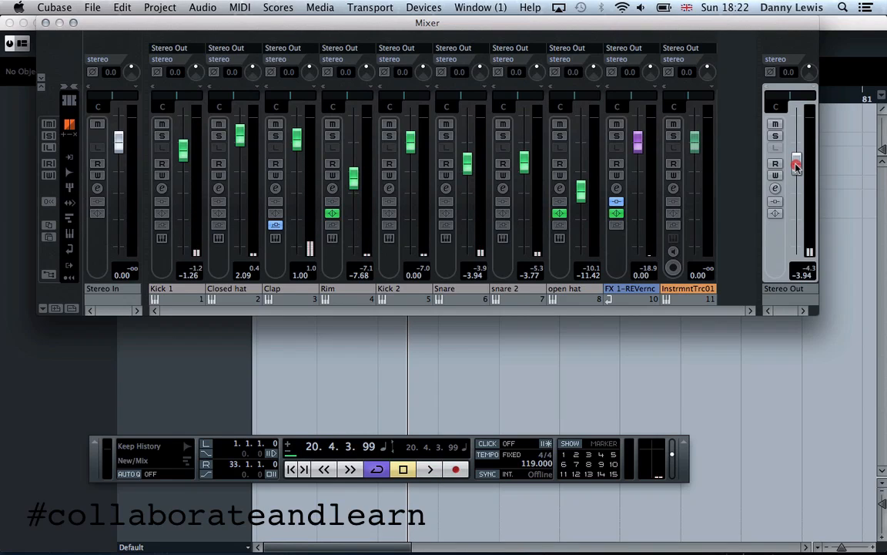
pyautogui.moveTo(796, 166); pyautogui.dragTo(797, 155)
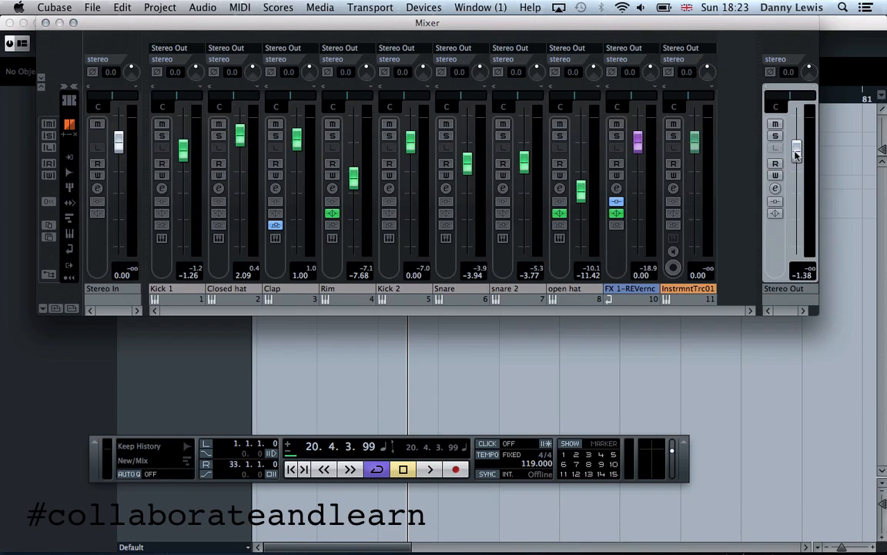
pyautogui.keyDown('super'); pyautogui.click(796, 154); pyautogui.keyUp('super')
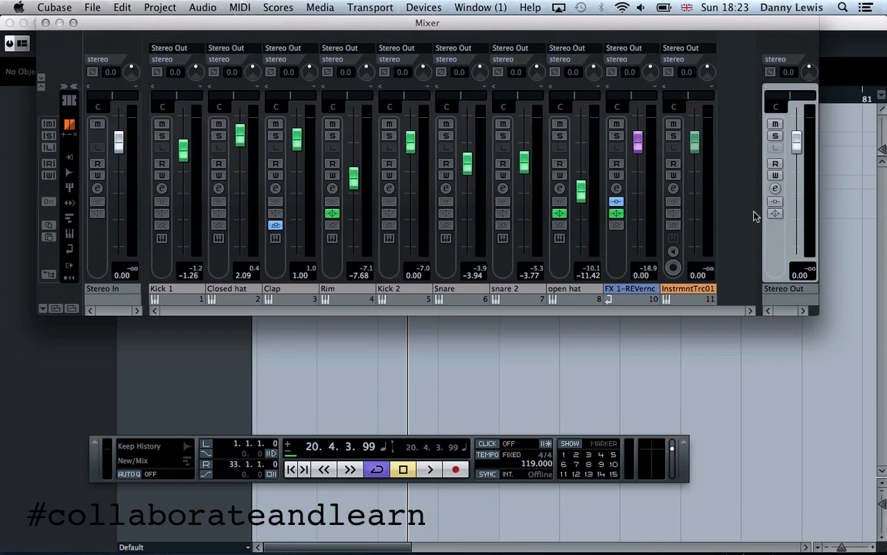
# Load the Steinberg GEQ-10 equalizer into the first insert slot of Stereo Out
pyautogui.click(775, 188)
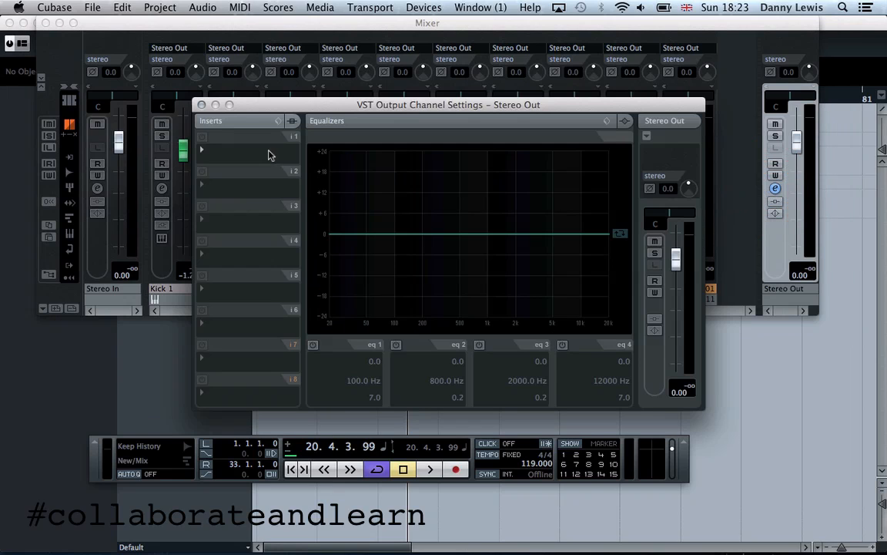
pyautogui.click(211, 156)
pyautogui.moveTo(314, 332)
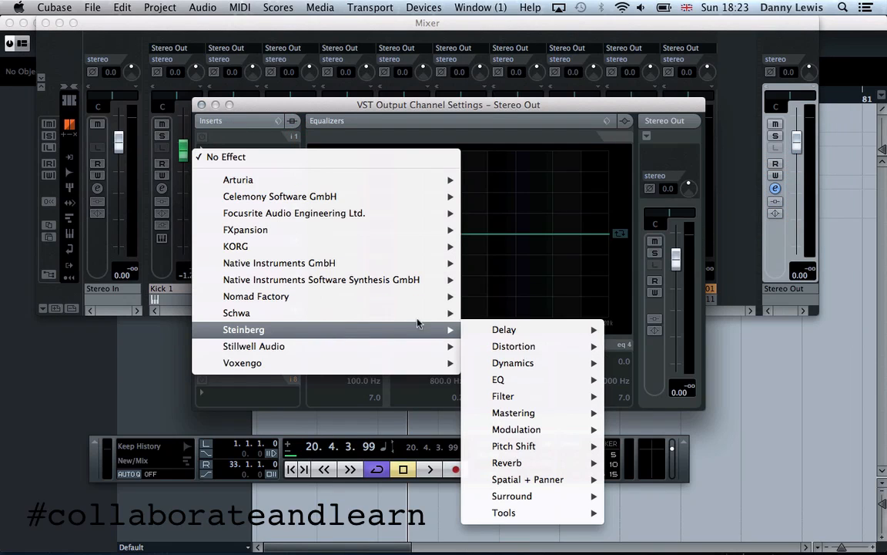
pyautogui.moveTo(539, 379)
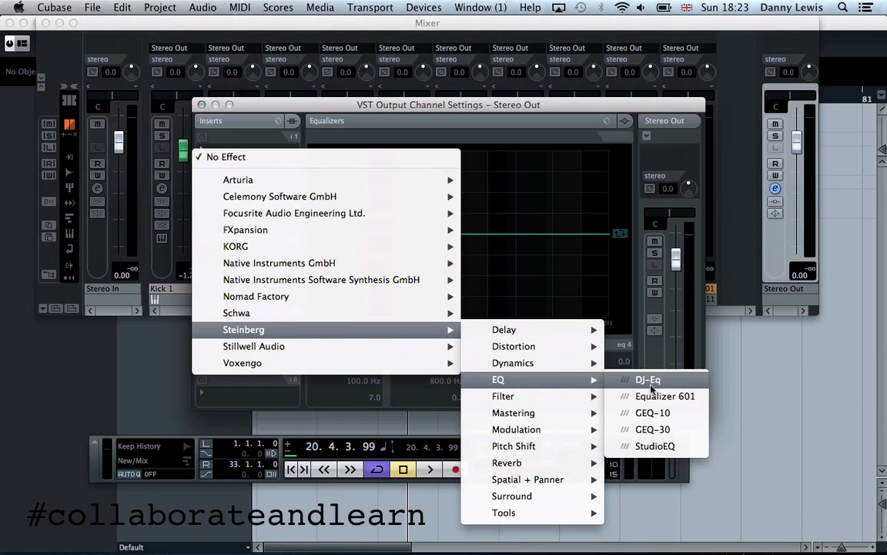
pyautogui.click(654, 412)
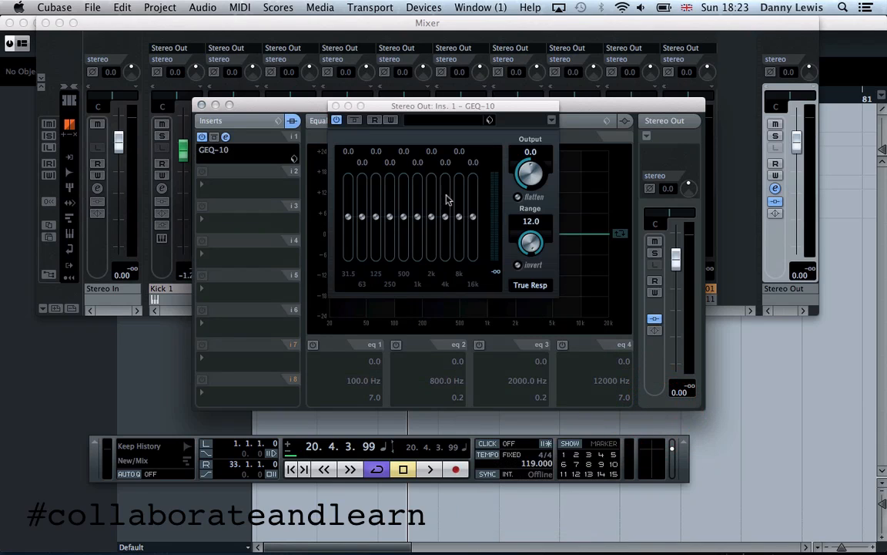
# Lower the GEQ-10 output to -6.8 and check the Stereo Out level during playback
pyautogui.moveTo(530, 177); pyautogui.dragTo(535, 187)
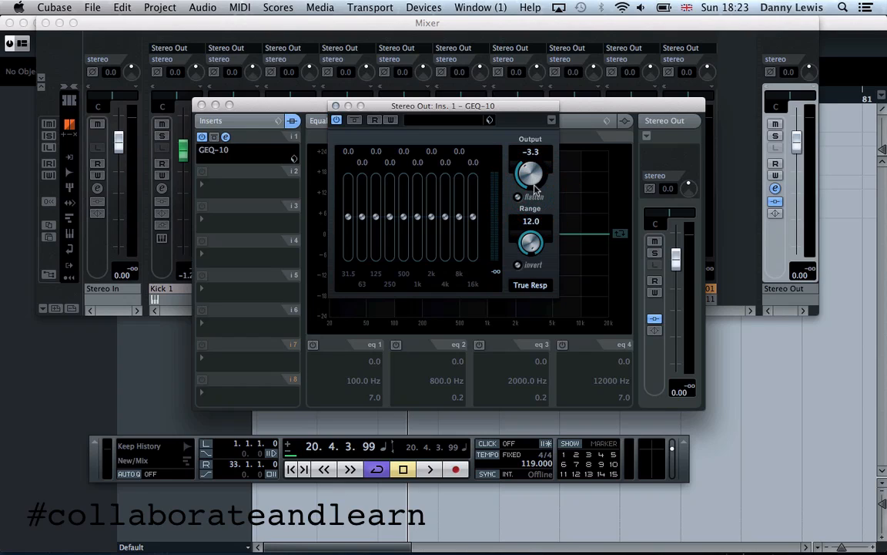
pyautogui.click(203, 106)
pyautogui.press('space')
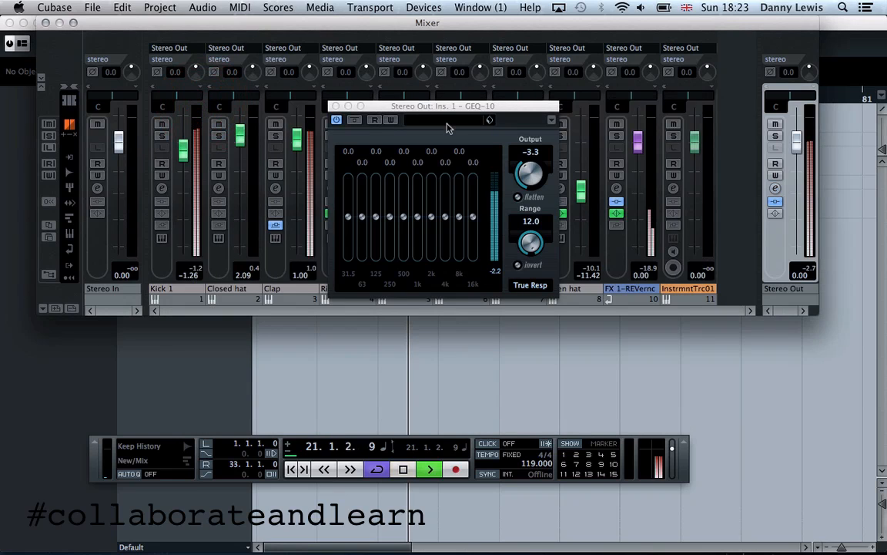
pyautogui.moveTo(531, 164); pyautogui.dragTo(538, 179)
pyautogui.click(783, 299)
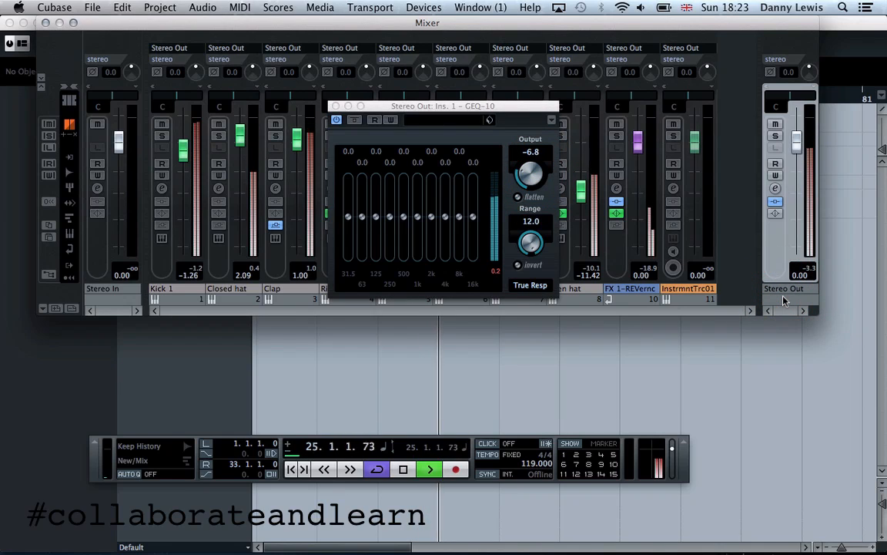
pyautogui.click(498, 273)
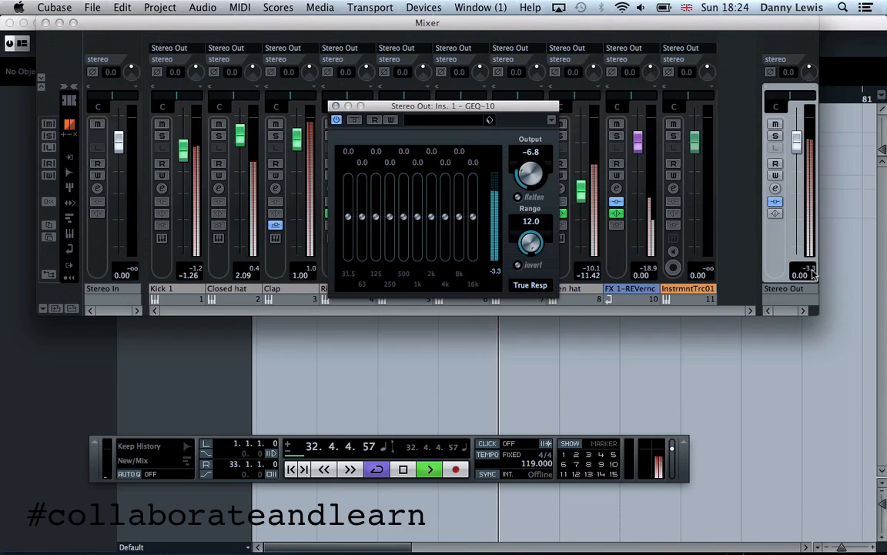
pyautogui.press('space')
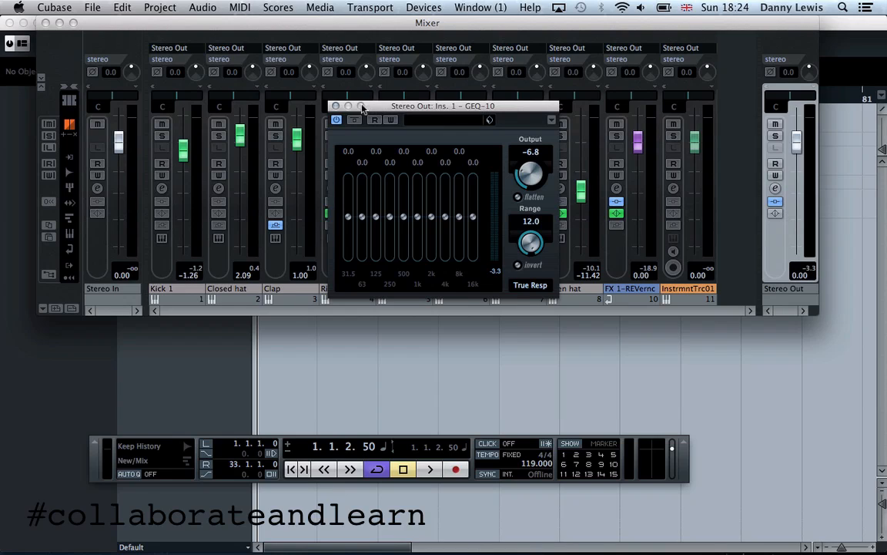
# Close the GEQ-10 editor and look at the Groove Agent ONE instrument behind the Kick 1 channel
pyautogui.click(336, 106)
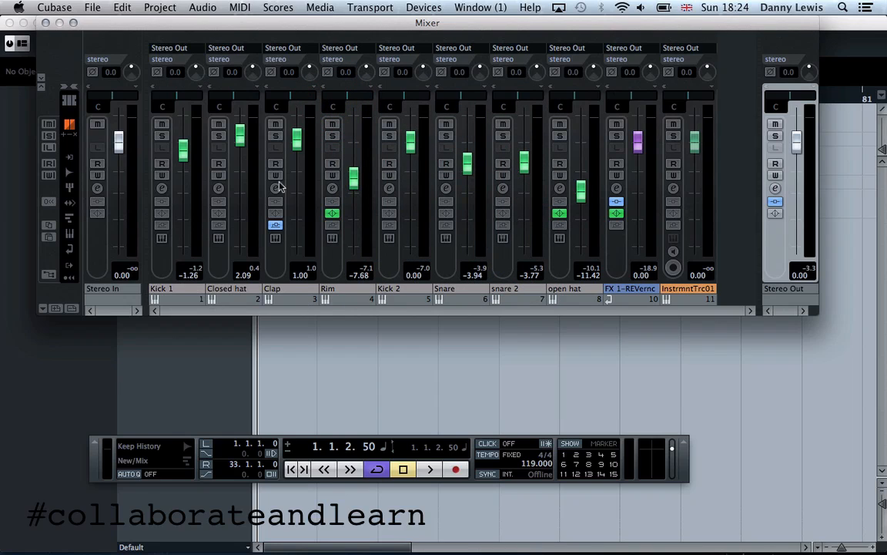
pyautogui.click(161, 239)
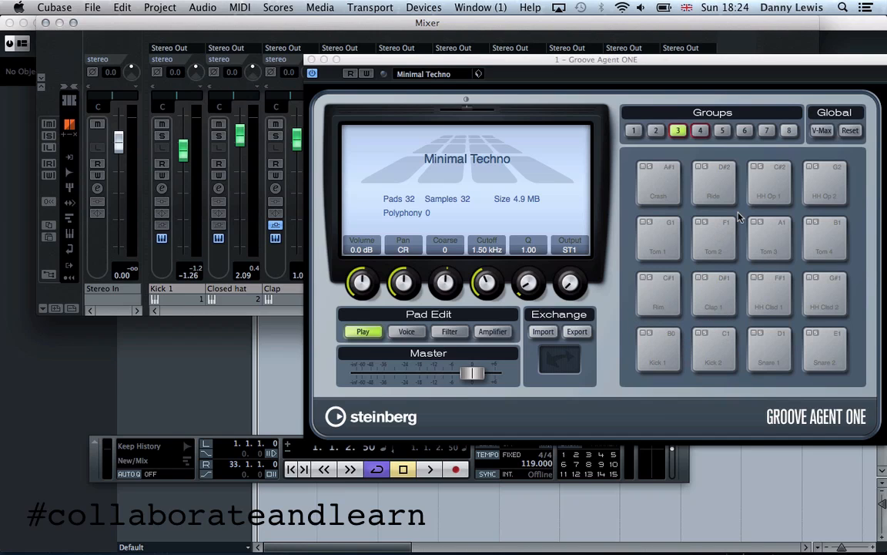
pyautogui.click(312, 59)
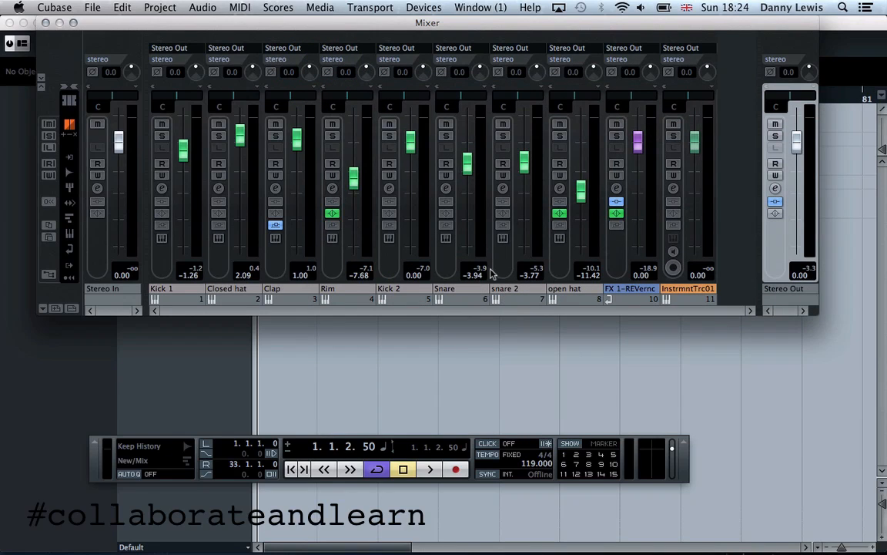
# Remove the GEQ-10 from the first insert slot of Stereo Out
pyautogui.click(773, 188)
pyautogui.click(225, 151)
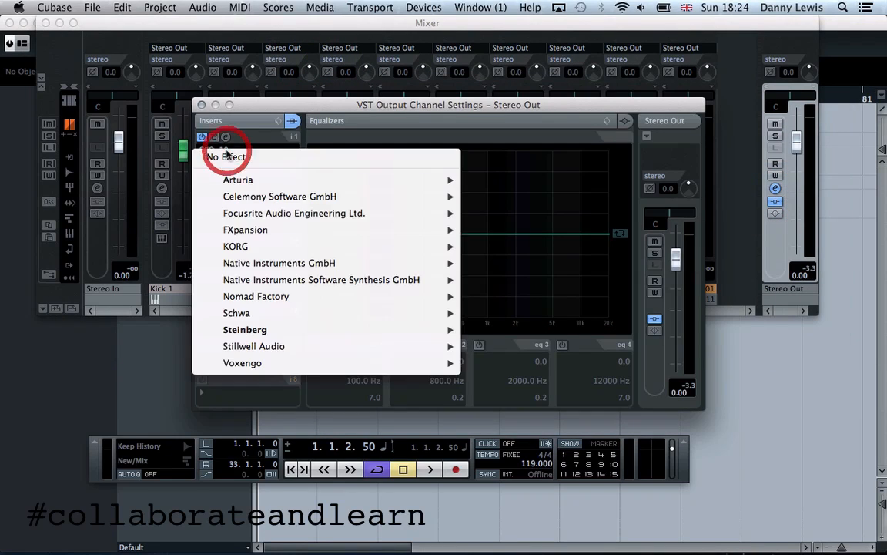
pyautogui.click(236, 157)
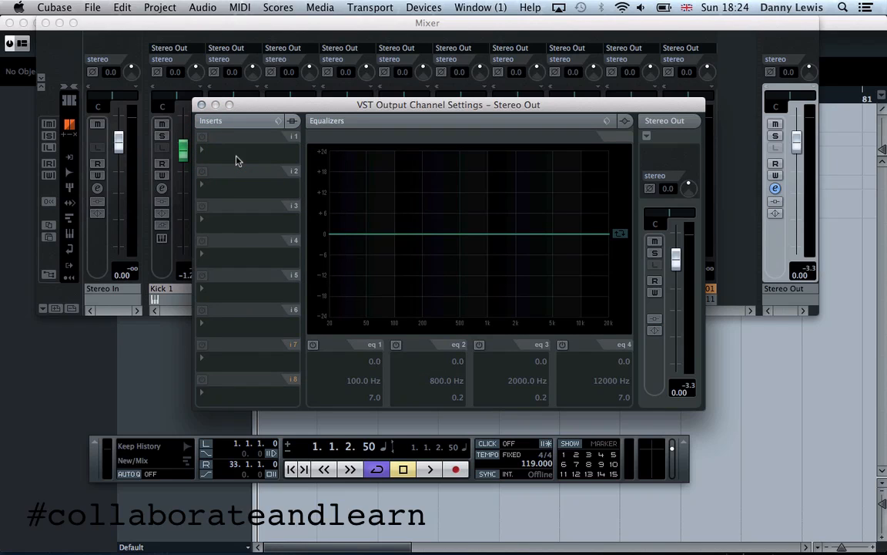
pyautogui.click(200, 104)
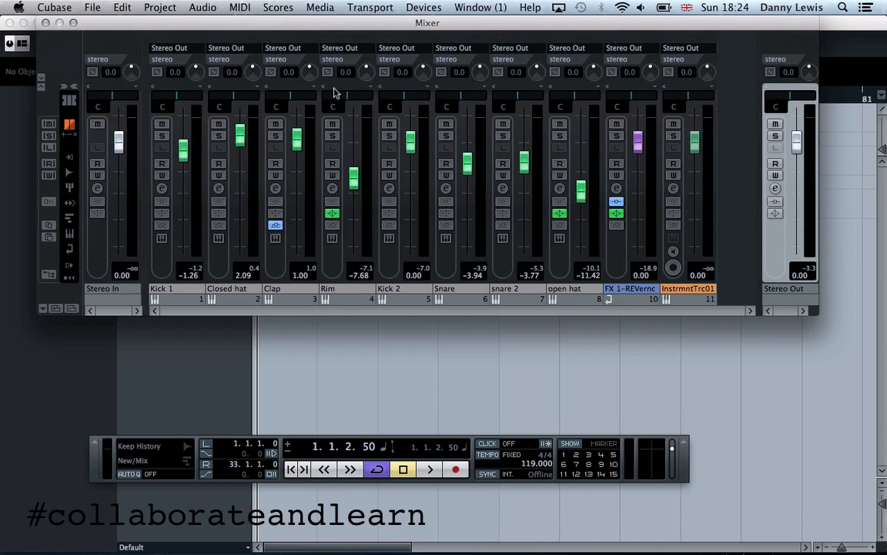
# Add one stereo group channel track and name it Drums
pyautogui.click(174, 4)
pyautogui.moveTo(160, 24)
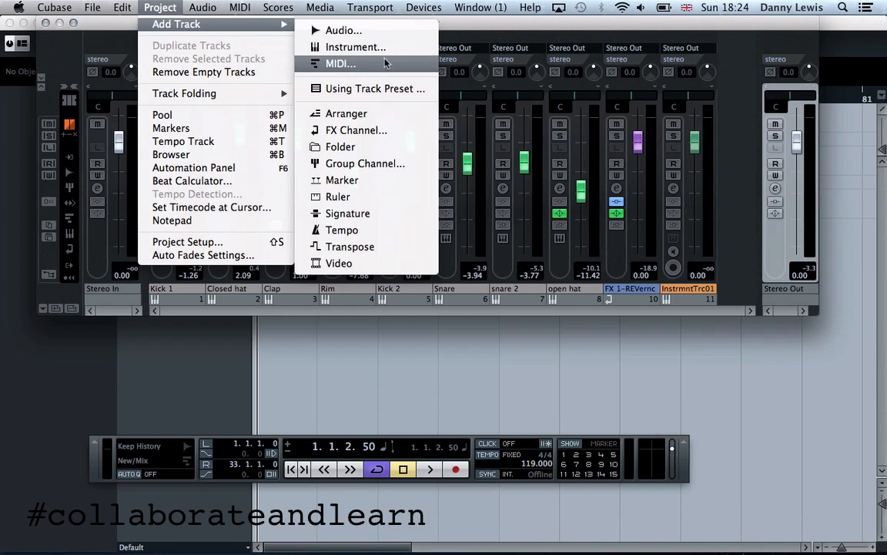
pyautogui.click(359, 162)
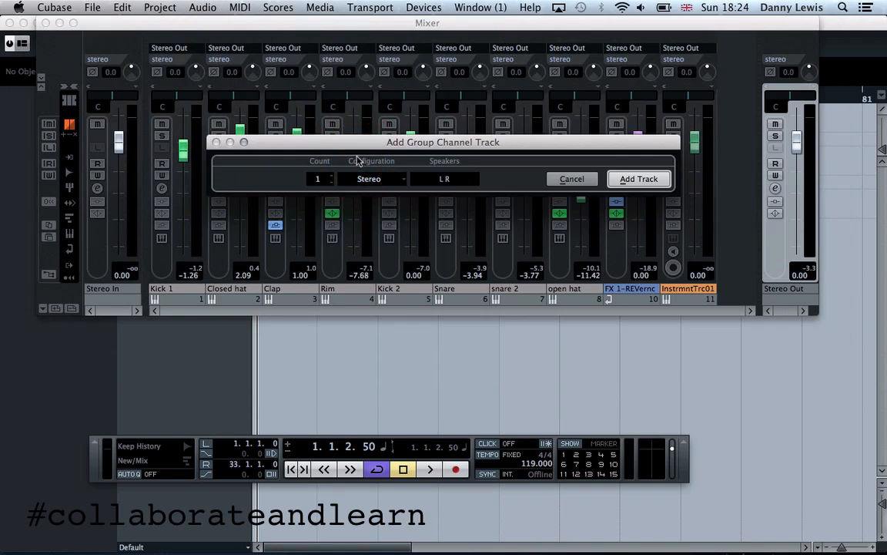
pyautogui.click(638, 180)
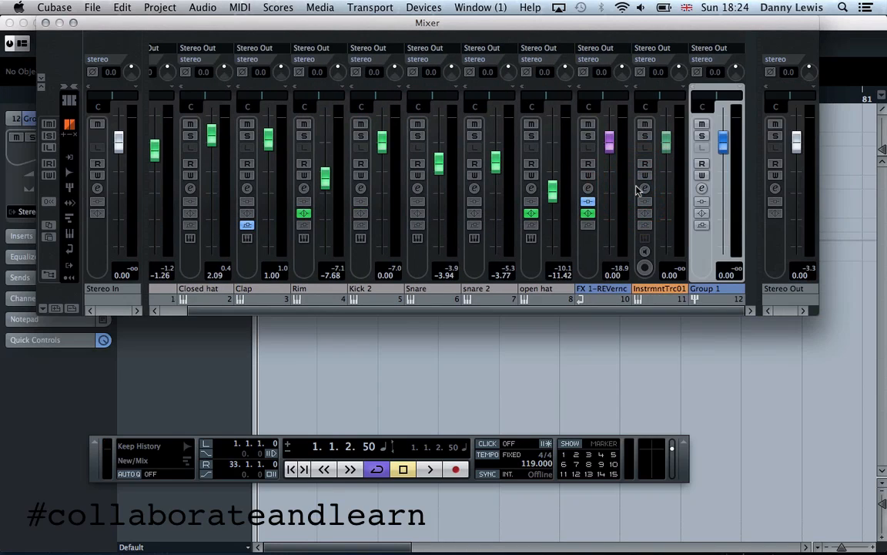
pyautogui.doubleClick(708, 290)
pyautogui.write('Drums')
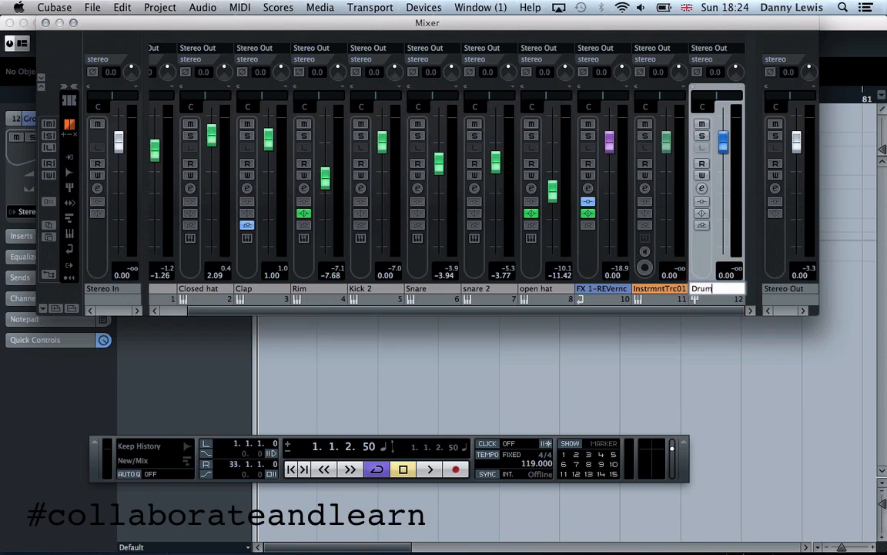
pyautogui.press('Return')
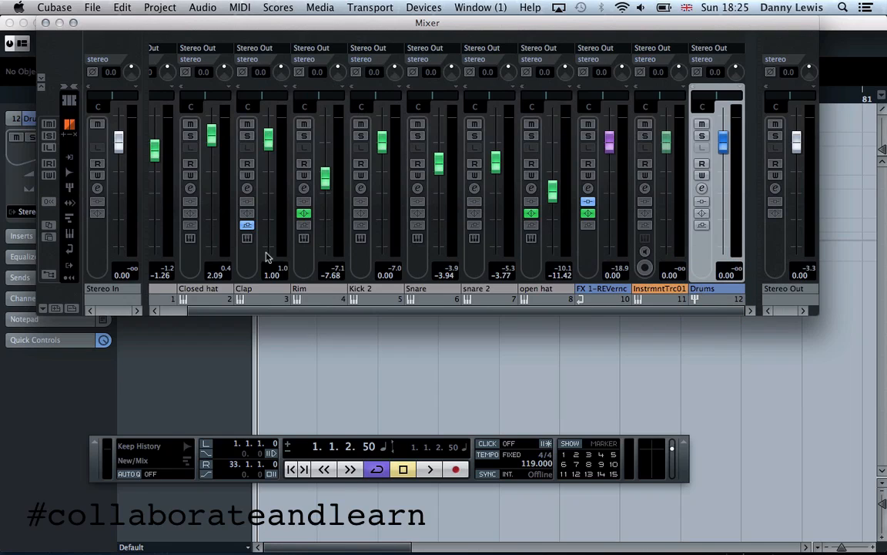
# Route the outputs of the Kick 1, Closed hat, Clap, Rim and Kick 2 channels to the Drums group
pyautogui.moveTo(245, 310); pyautogui.dragTo(183, 331)
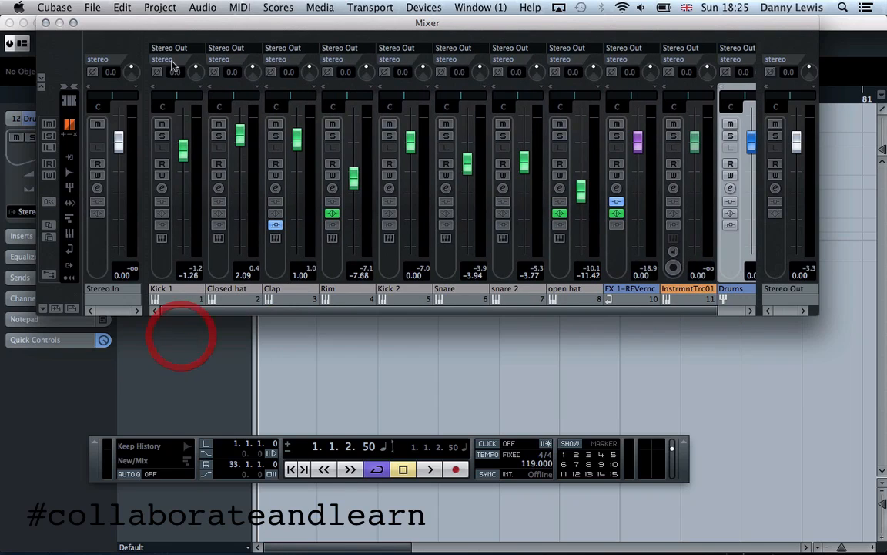
pyautogui.click(177, 48)
pyautogui.click(198, 119)
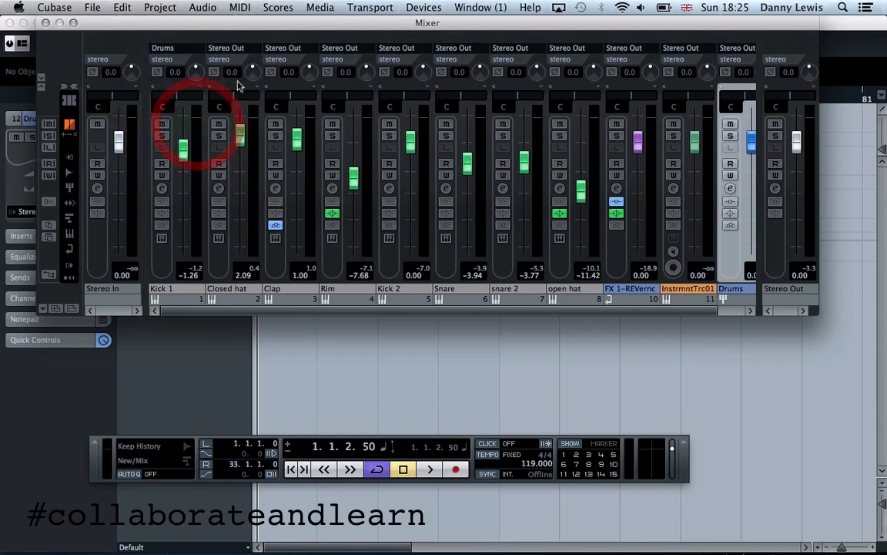
pyautogui.click(235, 48)
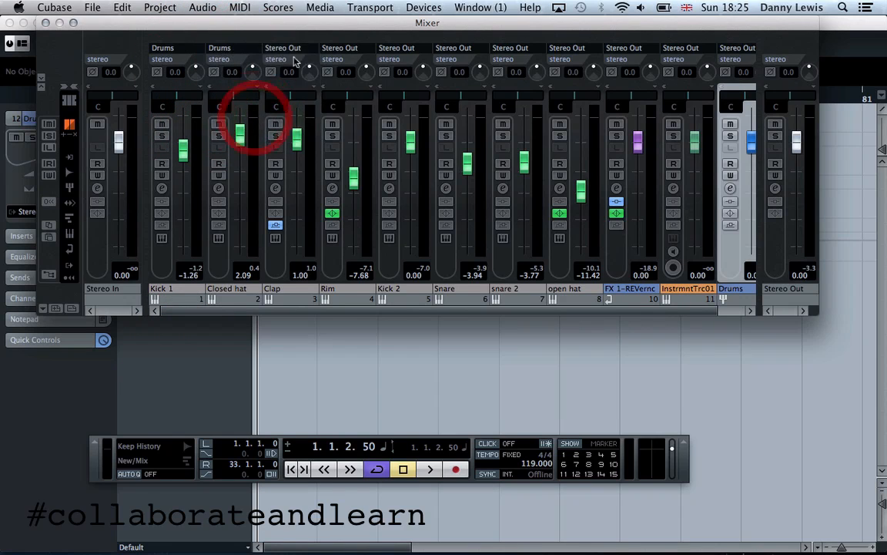
pyautogui.click(285, 48)
pyautogui.click(310, 120)
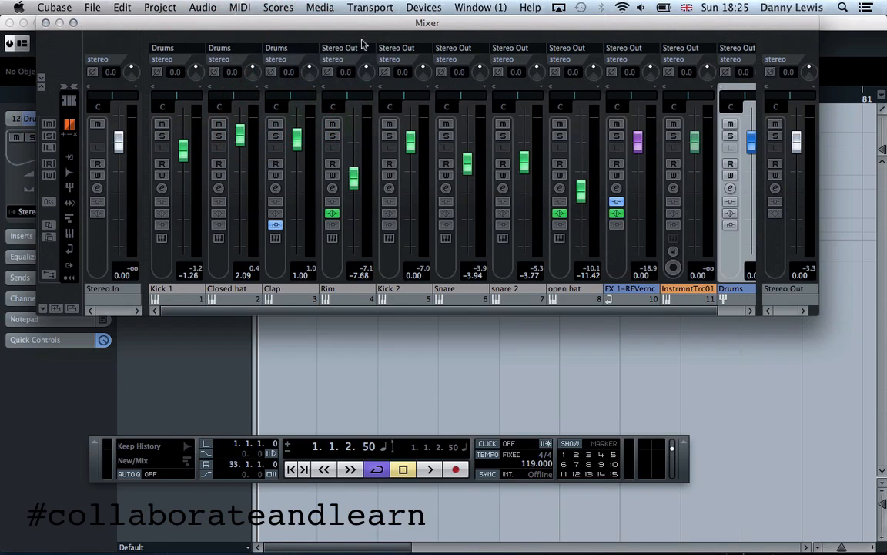
pyautogui.click(362, 50)
pyautogui.click(360, 121)
pyautogui.click(408, 48)
pyautogui.click(409, 121)
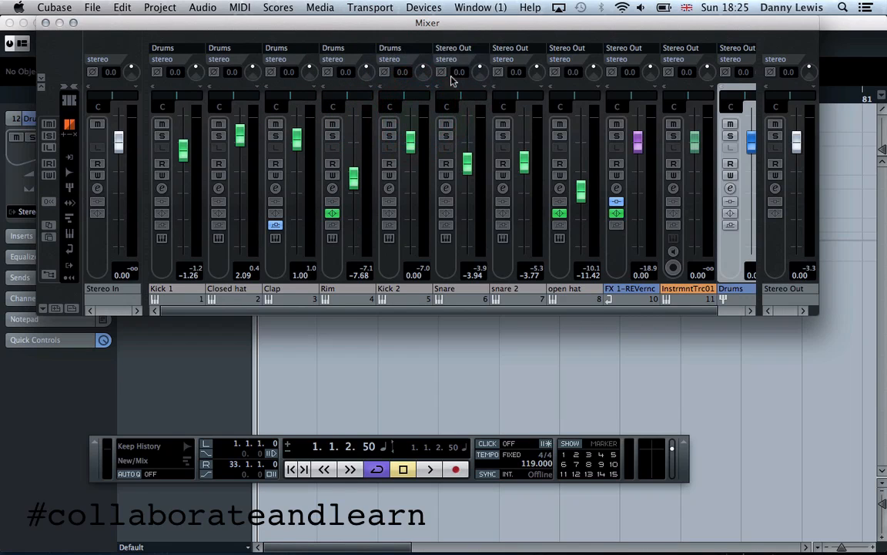
# Route the outputs of the Snare, snare 2 and open hat channels to the Drums group
pyautogui.click(462, 52)
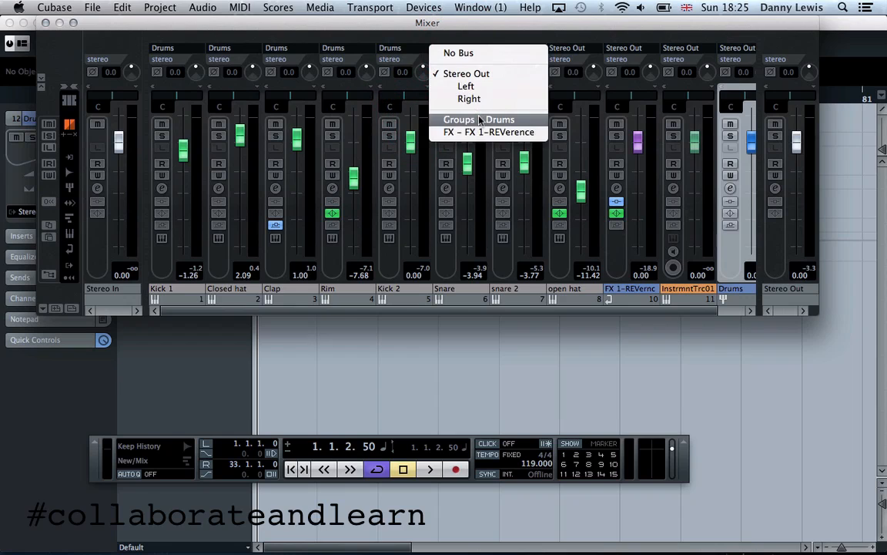
pyautogui.click(475, 120)
pyautogui.click(519, 58)
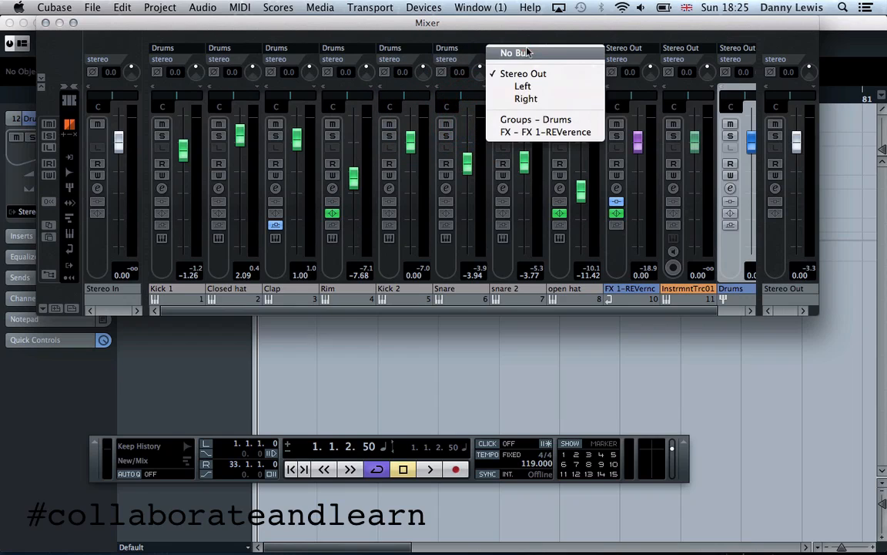
pyautogui.click(537, 122)
pyautogui.click(583, 63)
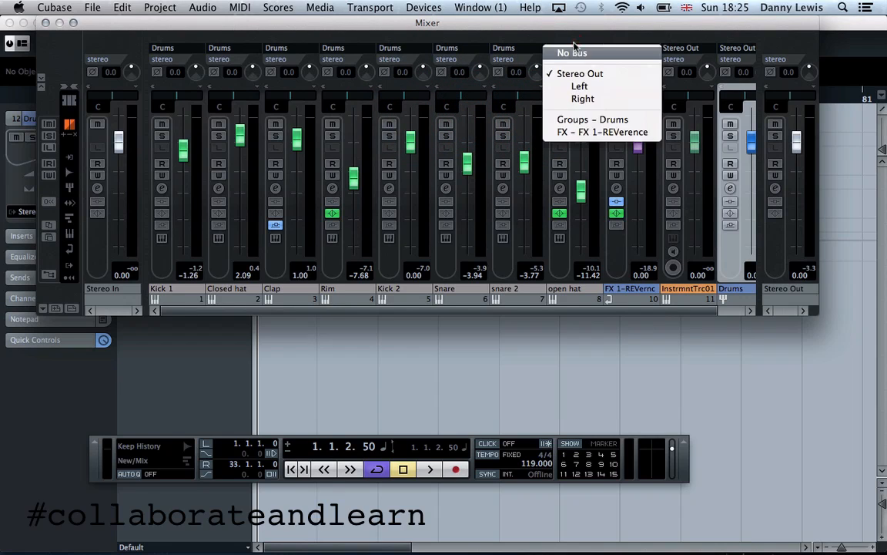
pyautogui.click(582, 121)
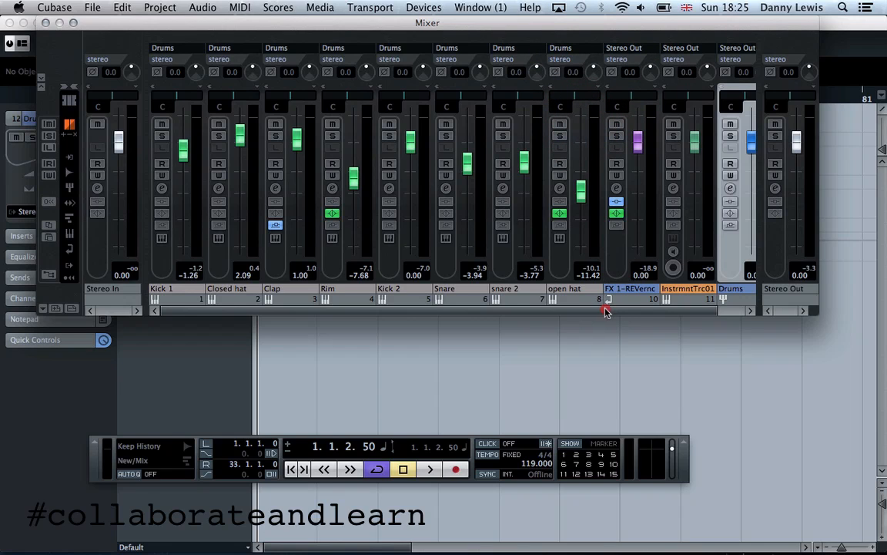
# Lower the Drums group fader to -10.56 during playback
pyautogui.moveTo(605, 311); pyautogui.dragTo(666, 309)
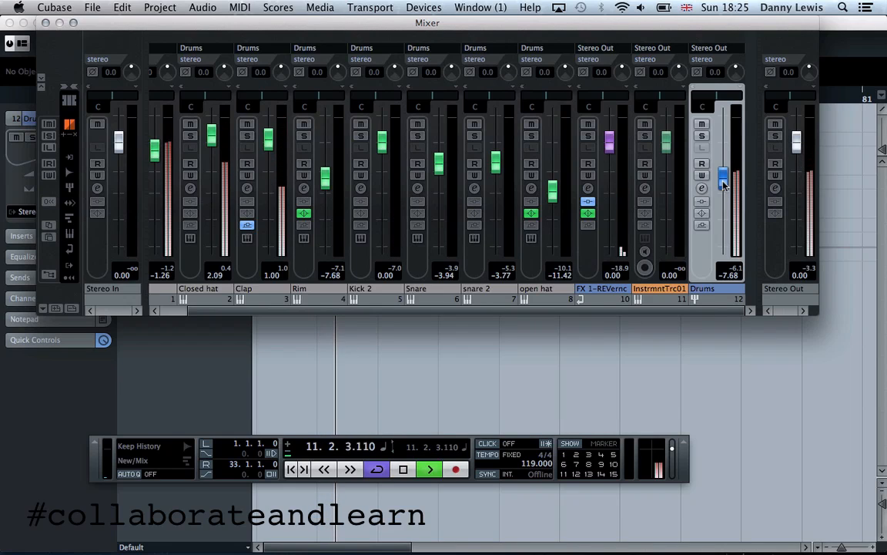
pyautogui.moveTo(724, 184); pyautogui.dragTo(724, 192)
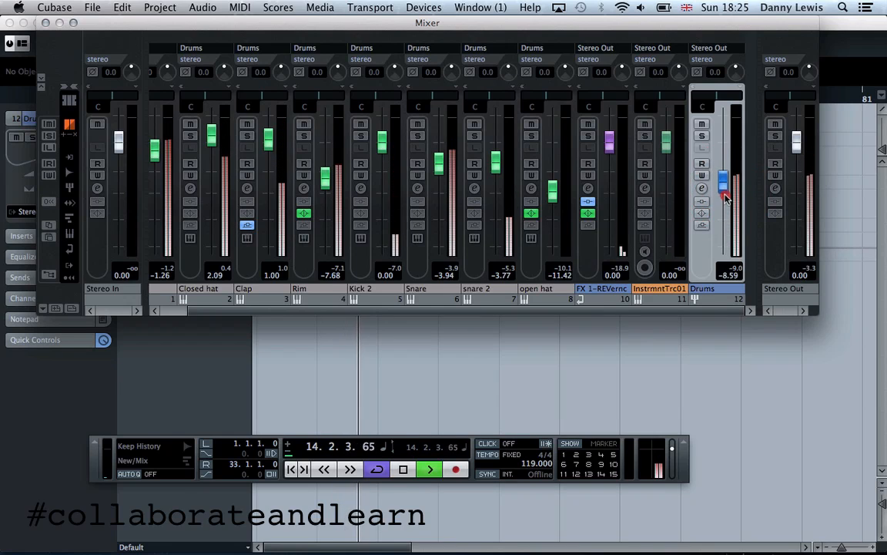
pyautogui.moveTo(725, 196); pyautogui.dragTo(724, 193)
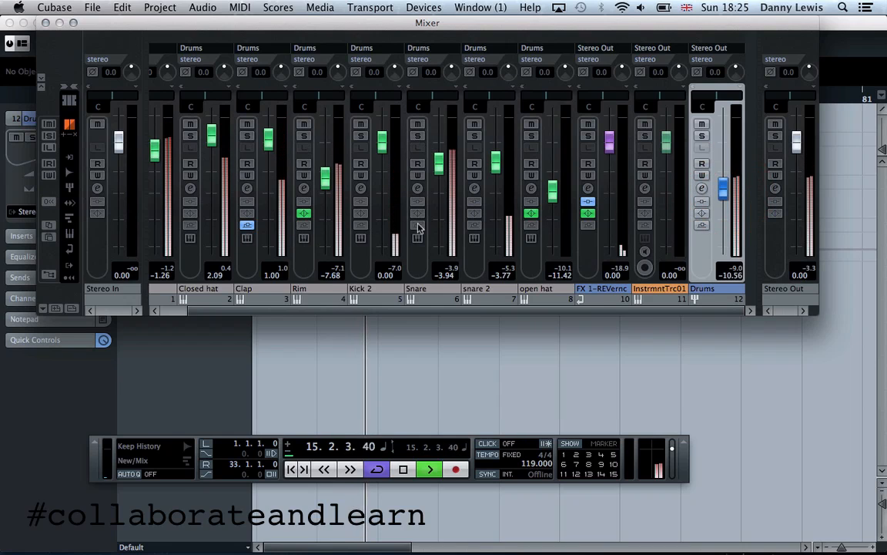
# Mute and unmute the FX 1-REVerence channel during playback to compare the mix with and without reverb
pyautogui.click(387, 312)
pyautogui.moveTo(386, 312); pyautogui.dragTo(347, 305)
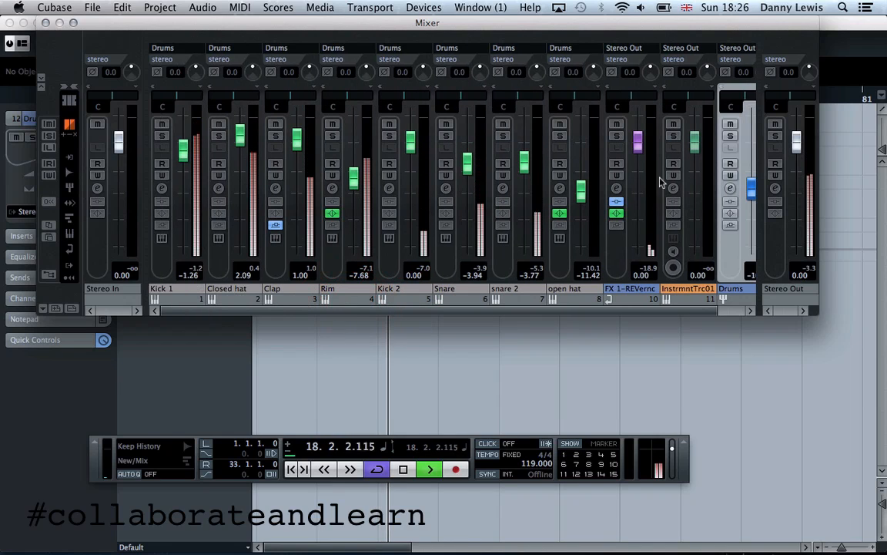
pyautogui.click(617, 124)
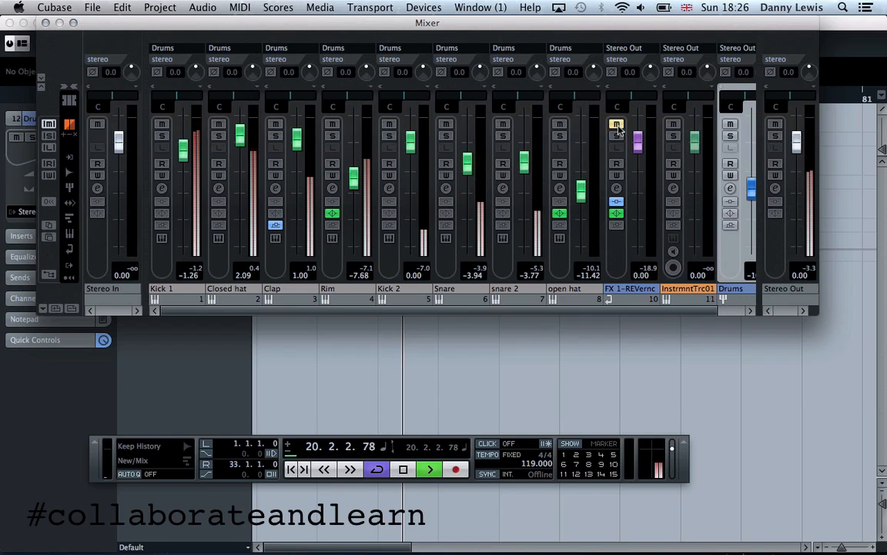
pyautogui.click(617, 124)
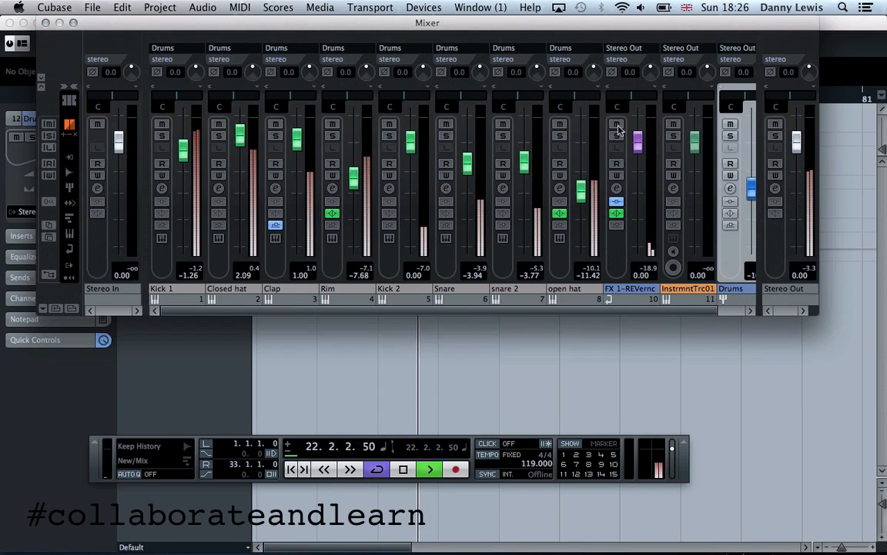
pyautogui.click(616, 124)
pyautogui.click(616, 124)
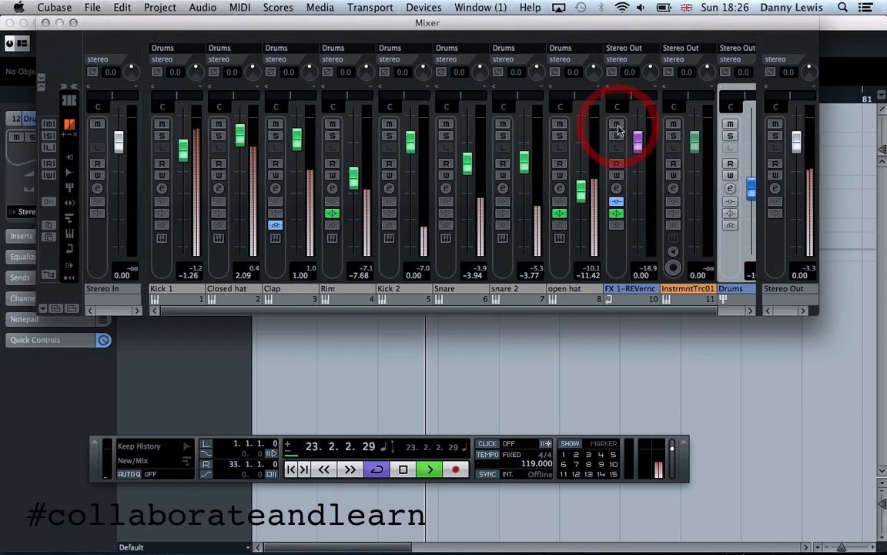
# Lower the FX 1-REVerence channel fader to -2.71, and close the mixer with playback stopped
pyautogui.moveTo(637, 142); pyautogui.dragTo(639, 162)
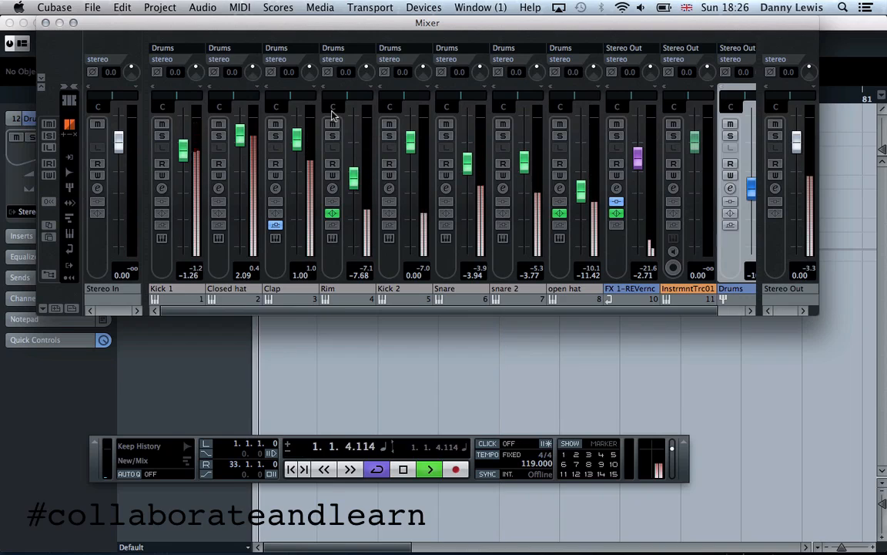
pyautogui.press('space')
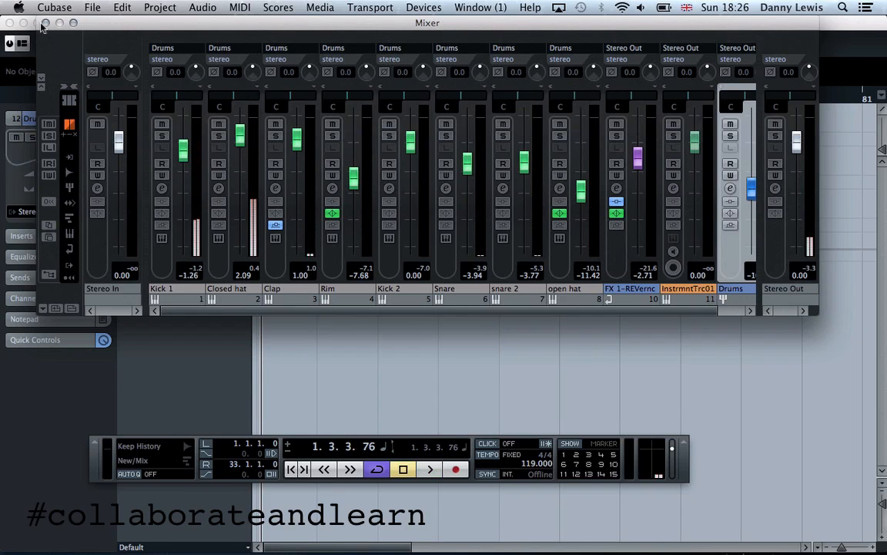
pyautogui.click(44, 25)
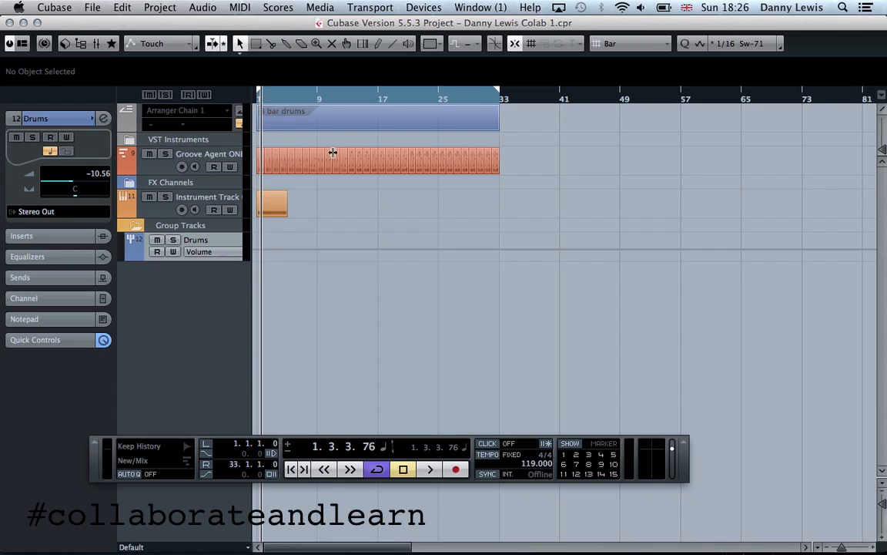
# Inspect the notes of the Pattern 1 parts at bars 3, 5 and 6 on the Groove Agent ONE track in the Key Editor
pyautogui.doubleClick(211, 154)
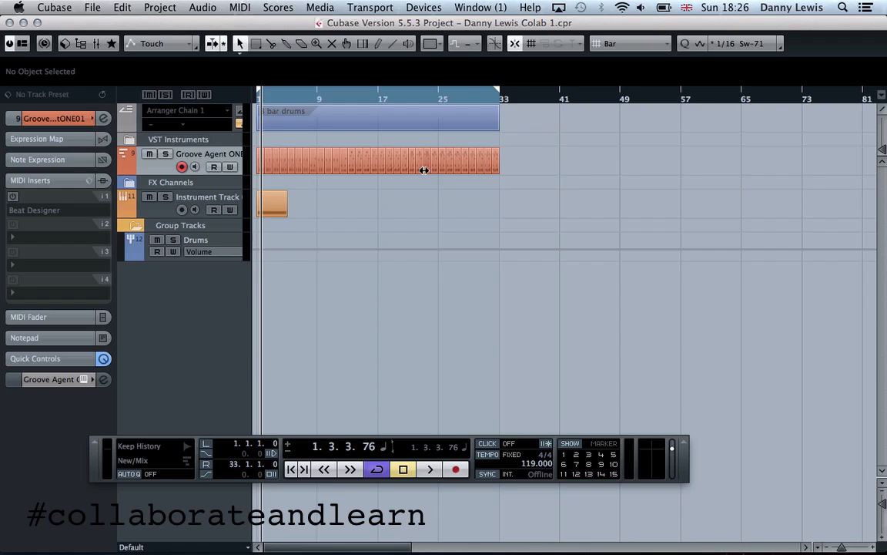
pyautogui.press('h')
pyautogui.press('h')
pyautogui.press('h')
pyautogui.press('h')
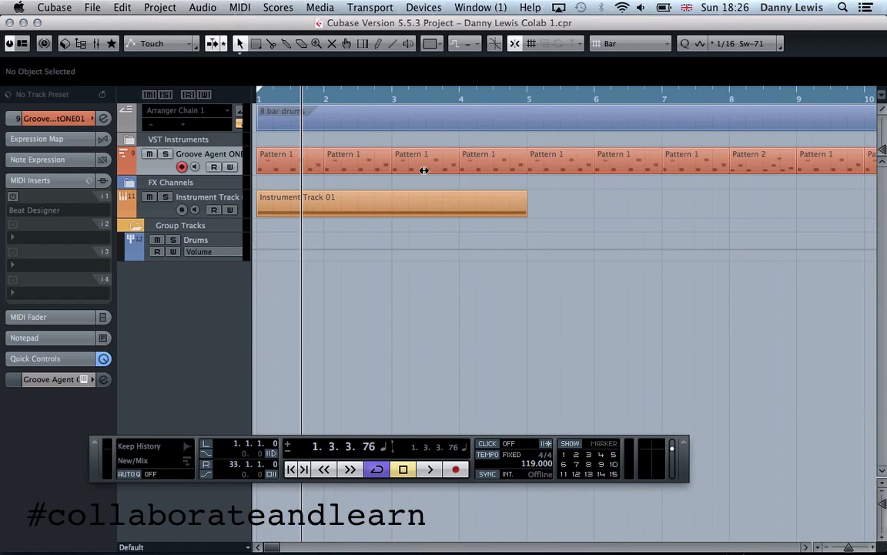
pyautogui.doubleClick(431, 160)
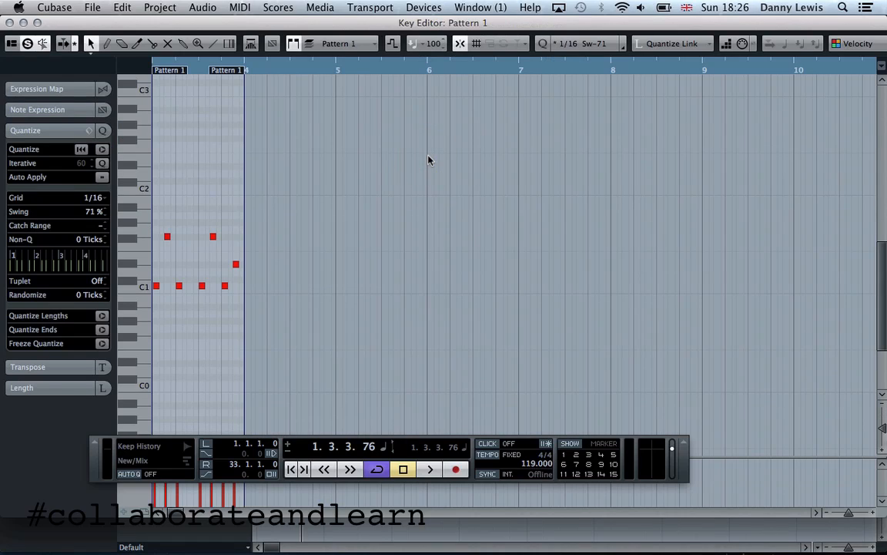
pyautogui.press('Return')
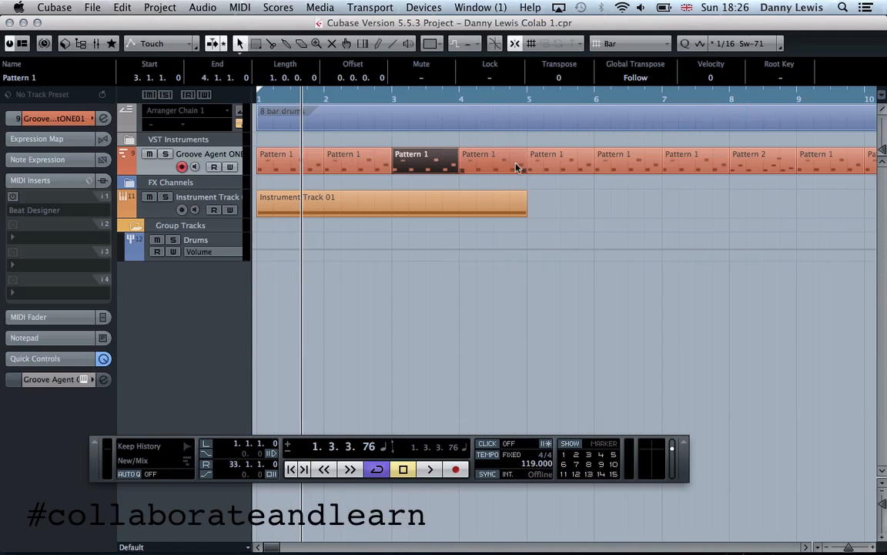
pyautogui.doubleClick(538, 159)
pyautogui.press('Return')
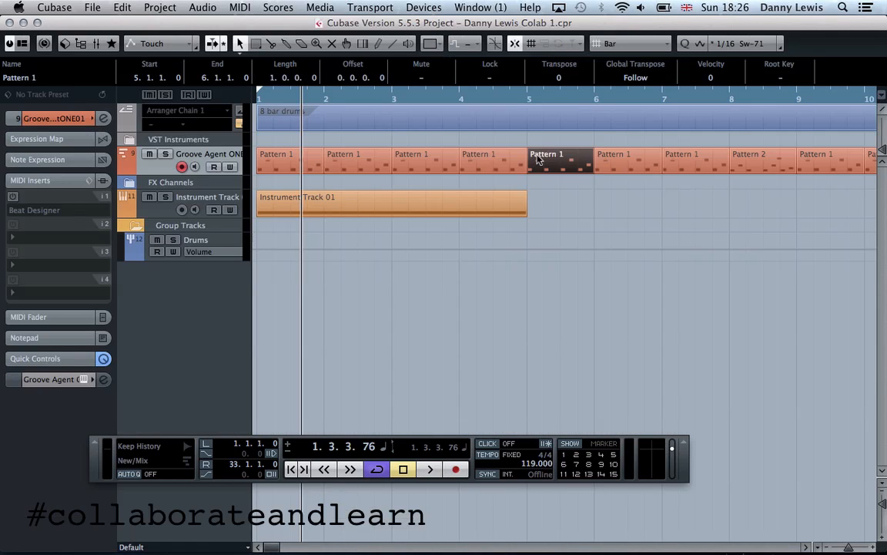
pyautogui.doubleClick(622, 166)
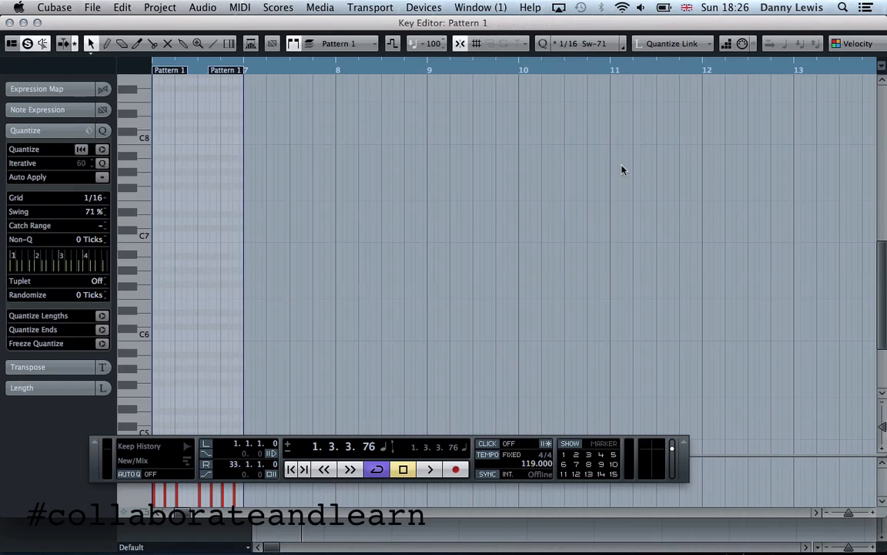
pyautogui.press('Return')
# Delete the repeated Pattern 1 parts from bar 2 through bar 7 on the Groove Agent ONE track
pyautogui.press('g')
pyautogui.press('g')
pyautogui.press('g')
pyautogui.press('g')
pyautogui.press('g')
pyautogui.press('g')
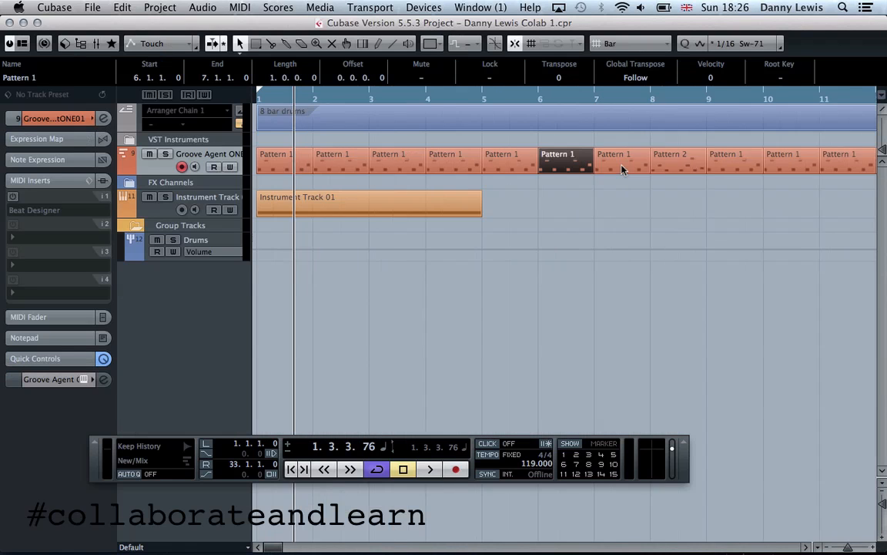
pyautogui.press('h')
pyautogui.press('h')
pyautogui.press('h')
pyautogui.press('h')
pyautogui.press('h')
pyautogui.press('h')
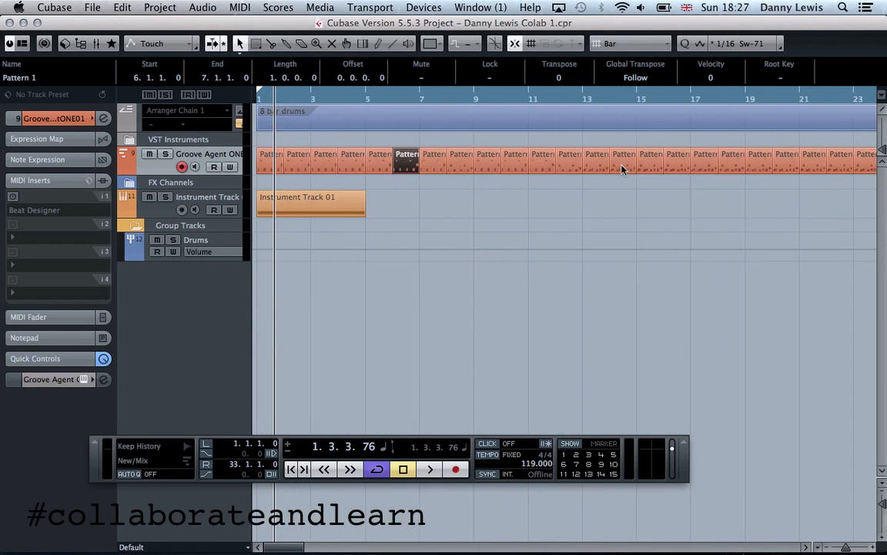
pyautogui.click(359, 162)
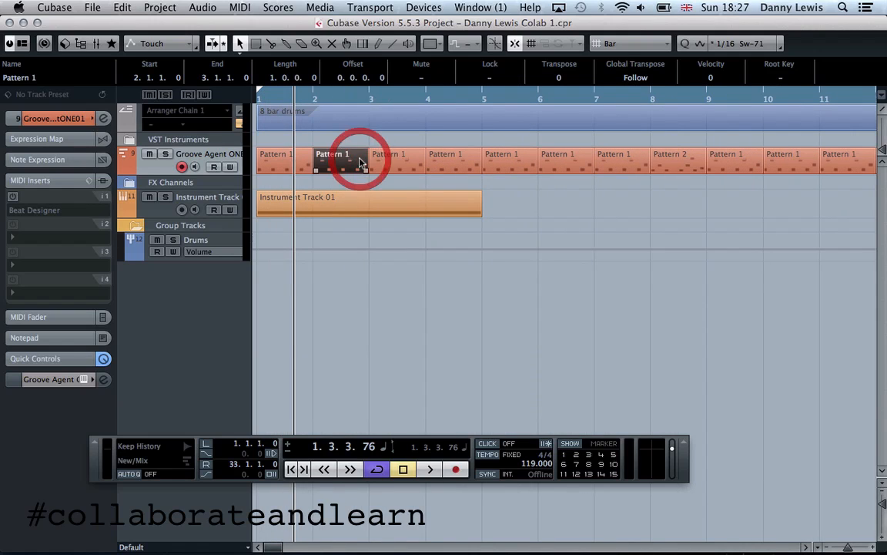
pyautogui.press('g')
pyautogui.moveTo(318, 141); pyautogui.dragTo(519, 171)
pyautogui.press('Delete')
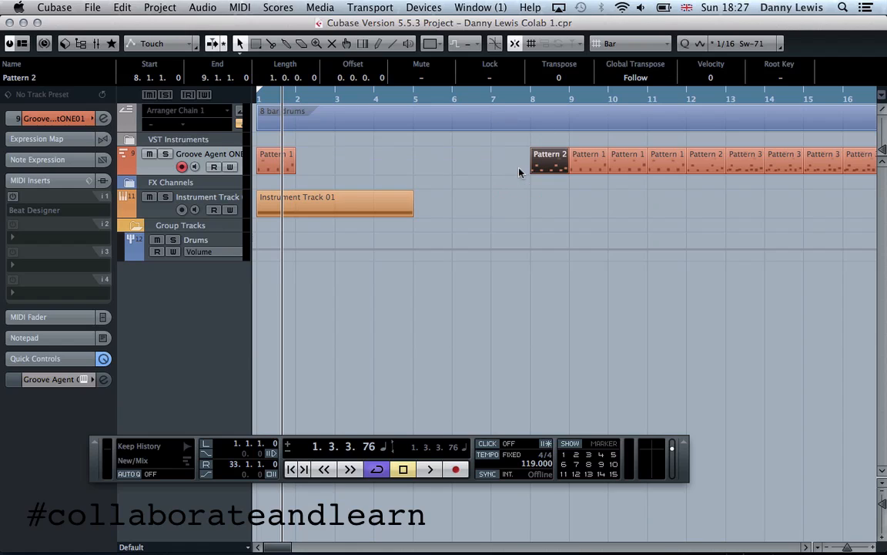
pyautogui.moveTo(589, 145); pyautogui.dragTo(712, 161)
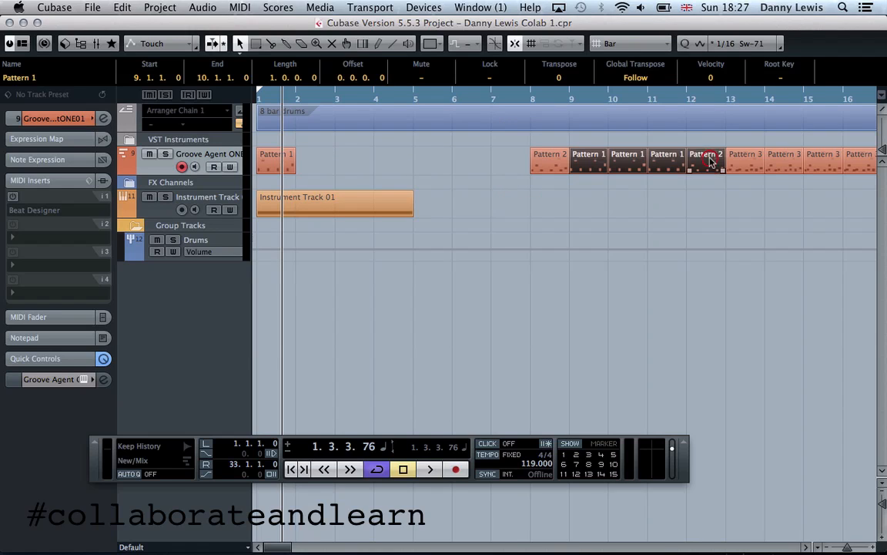
pyautogui.click(585, 125)
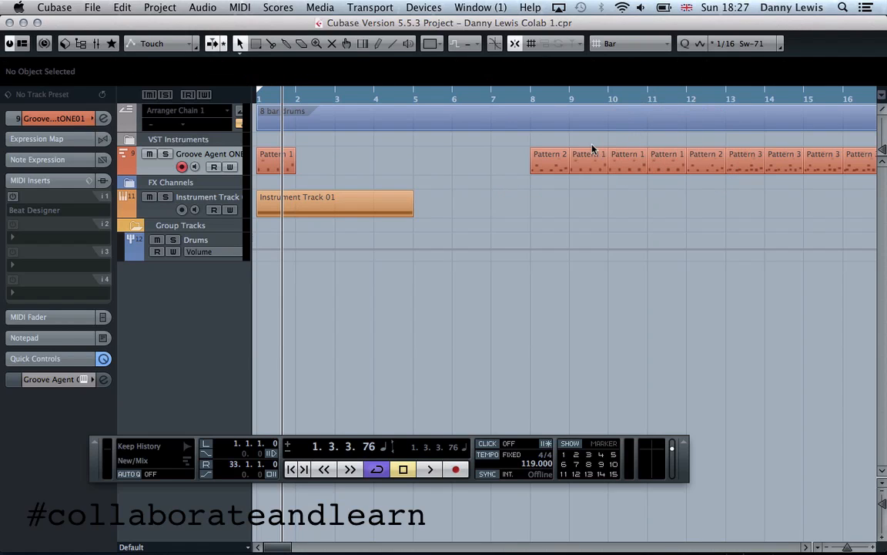
pyautogui.press('g')
pyautogui.press('g')
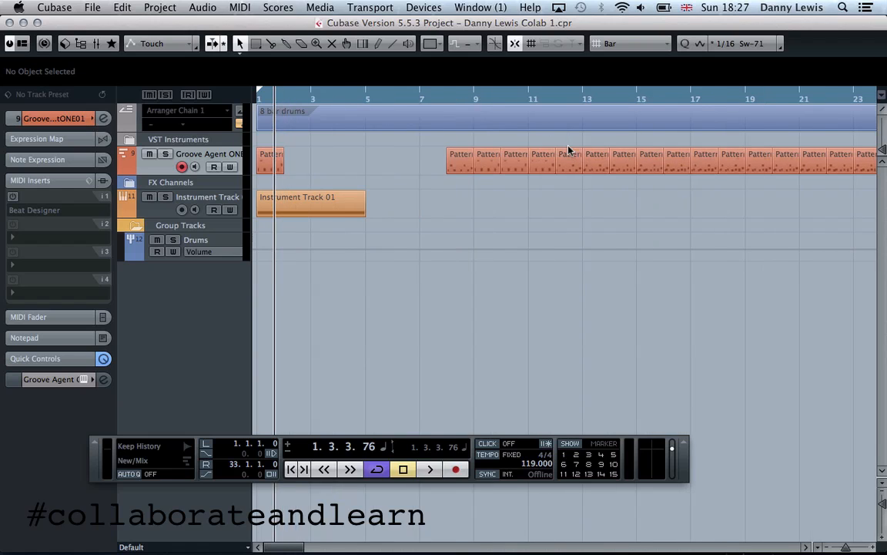
pyautogui.press('h')
pyautogui.press('h')
pyautogui.press('h')
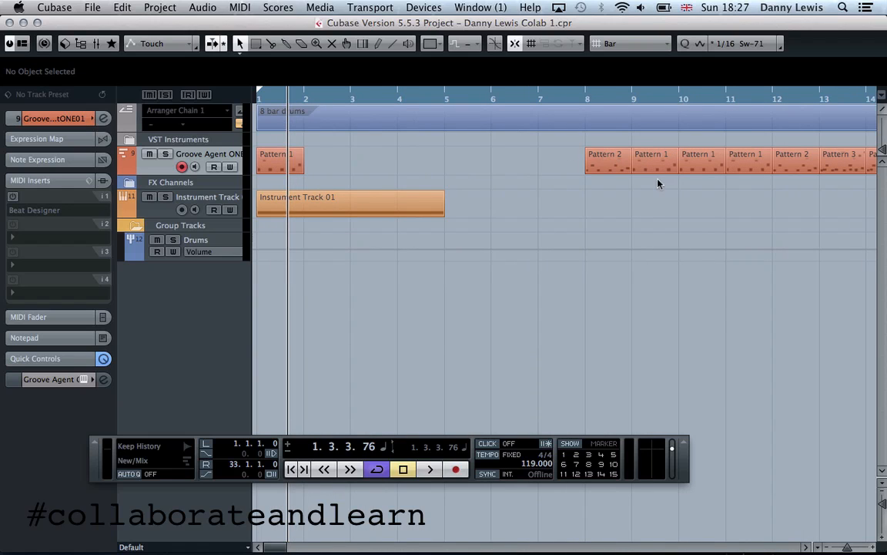
# Dissolve the Pattern 1 part at bar 1 of the Groove Agent ONE track by Separate Pitches, with Optimized Display off
pyautogui.click(279, 165)
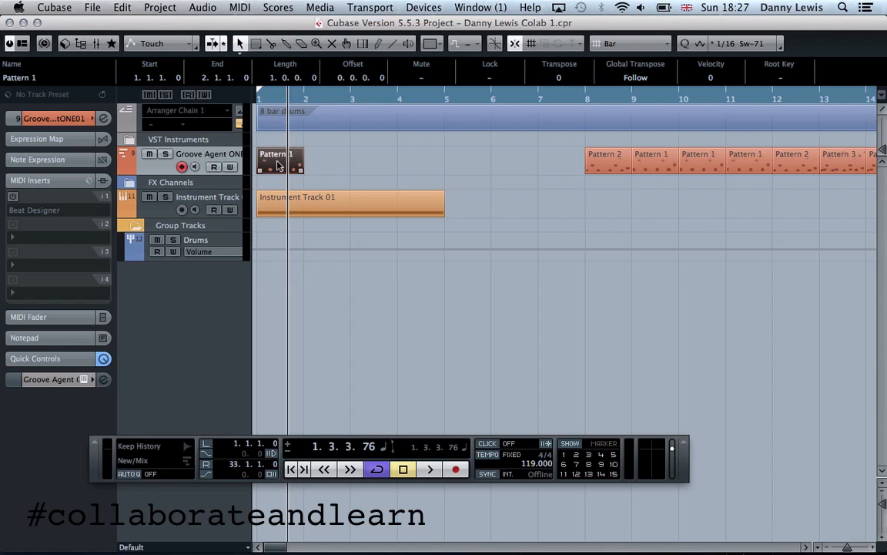
pyautogui.rightClick(278, 165)
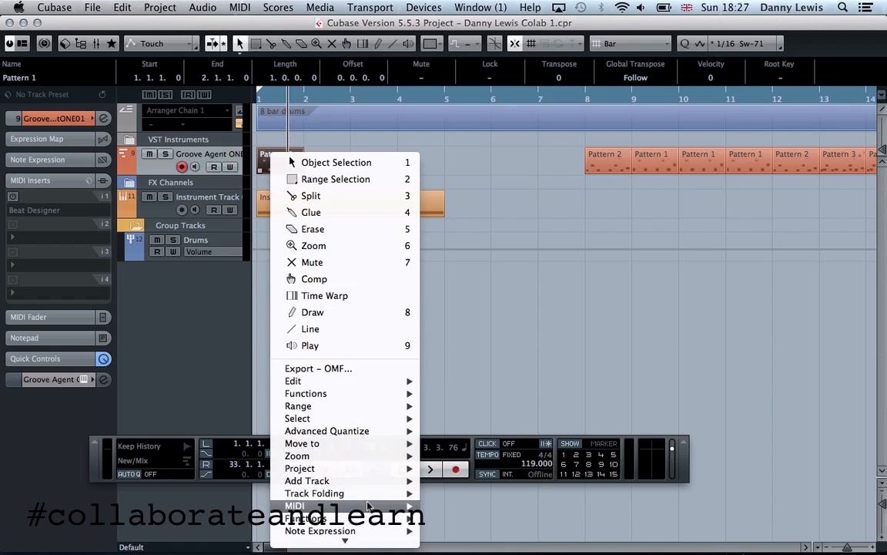
pyautogui.moveTo(368, 506)
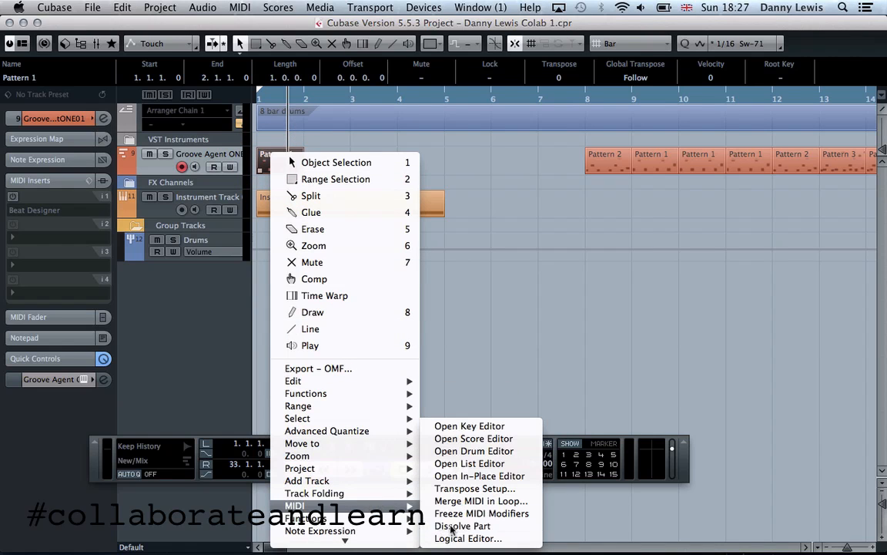
pyautogui.click(455, 526)
pyautogui.click(358, 187)
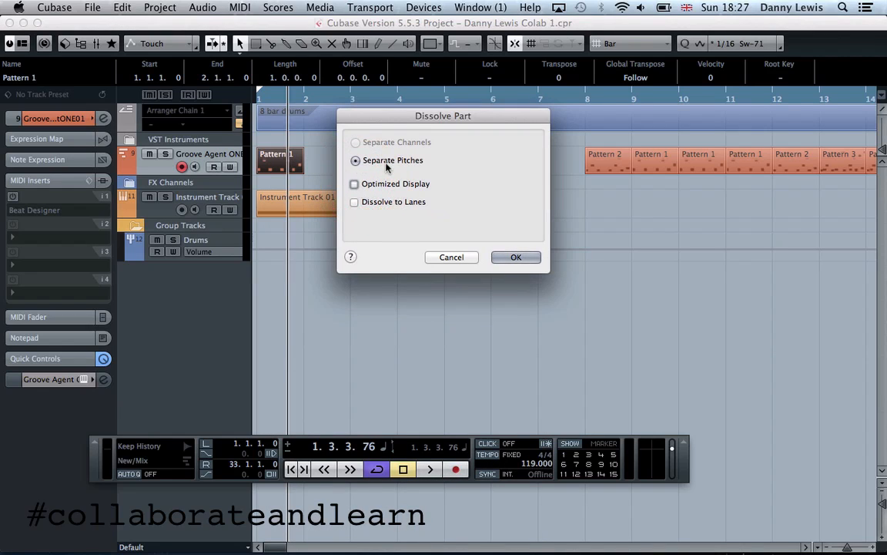
pyautogui.click(513, 256)
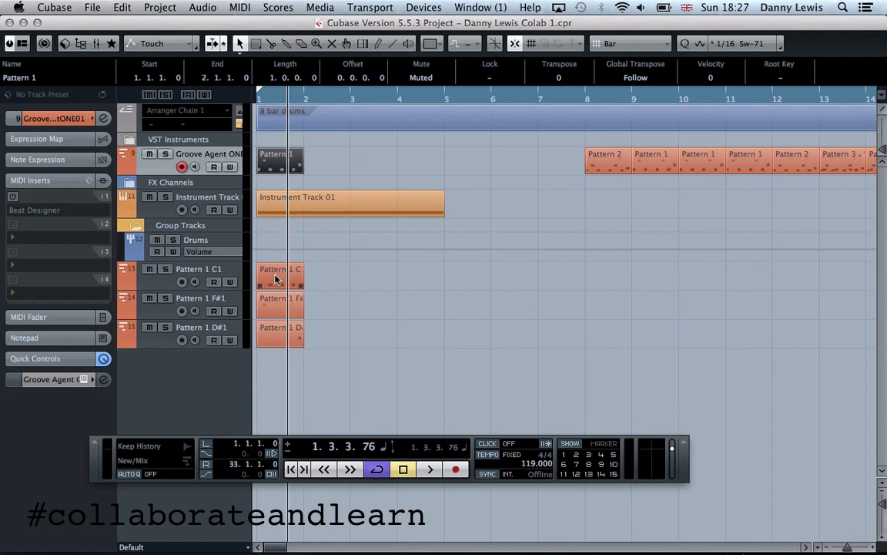
# Solo the Pattern 1 C1 track and play its bar 1 part in a loop
pyautogui.click(164, 269)
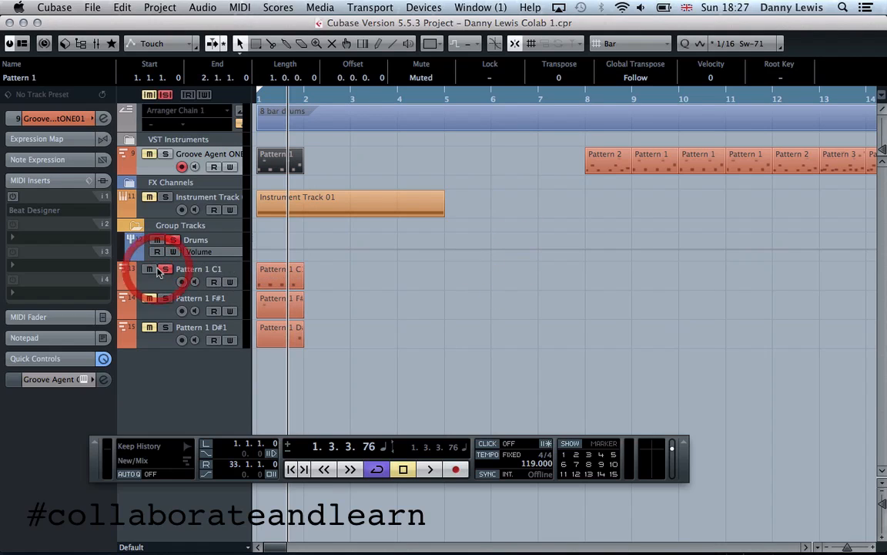
pyautogui.click(277, 281)
pyautogui.press('p')
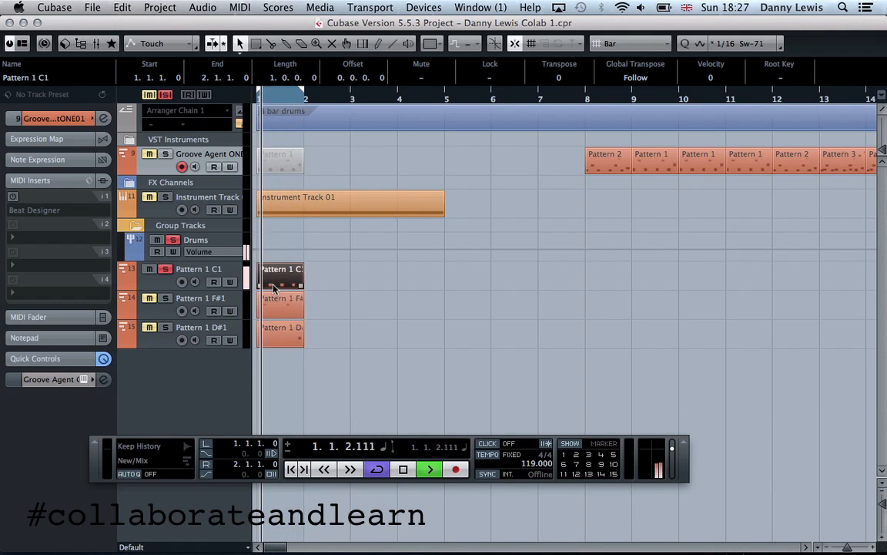
# Rename the Pattern 1 C1 track and its bar 1 part as kick
pyautogui.doubleClick(198, 271)
pyautogui.write('kick')
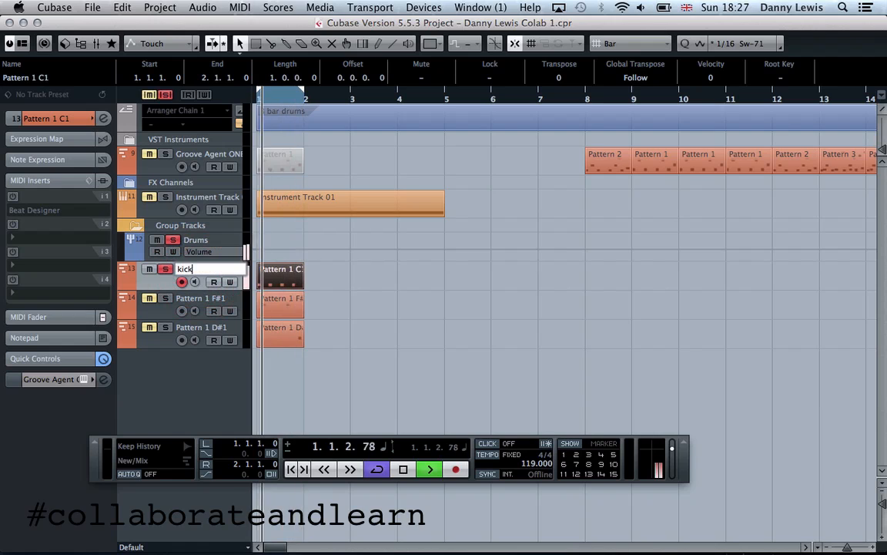
pyautogui.press('Return')
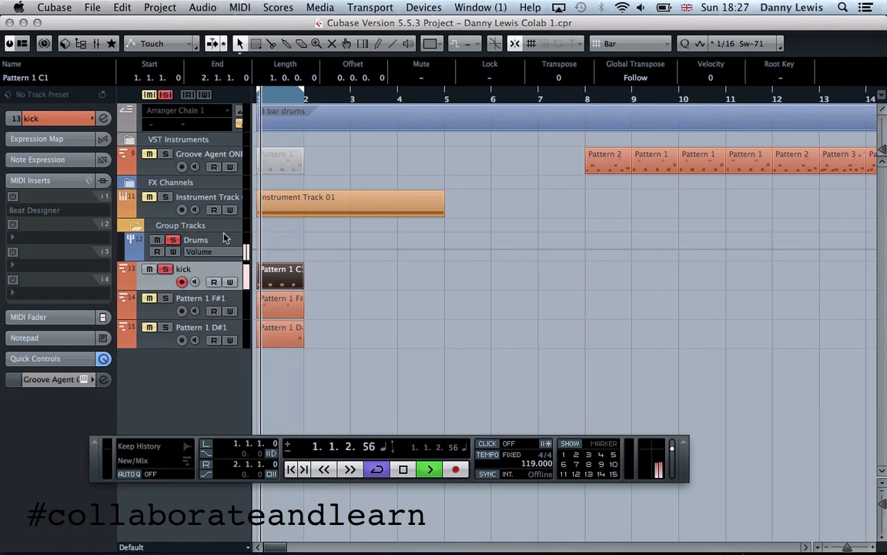
pyautogui.doubleClick(198, 268)
pyautogui.hotkey('alt', 'Return')
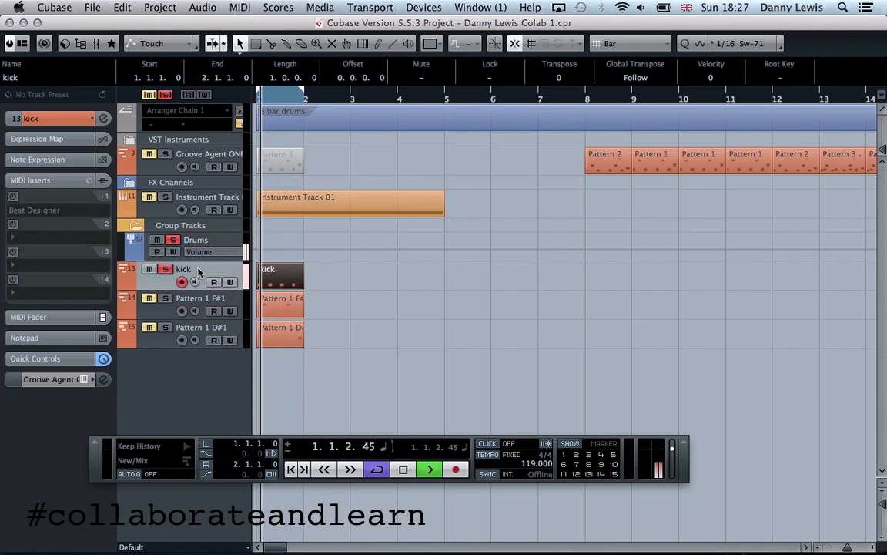
# Solo the Pattern 1 F#1 track and rename it and its part as CLOSED HAT
pyautogui.click(166, 299)
pyautogui.doubleClick(198, 298)
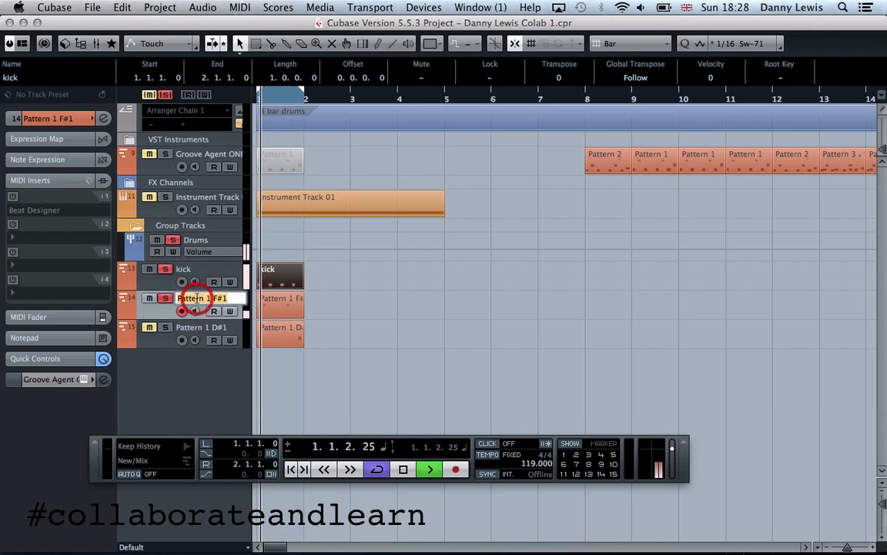
pyautogui.write('CLOSED HAT')
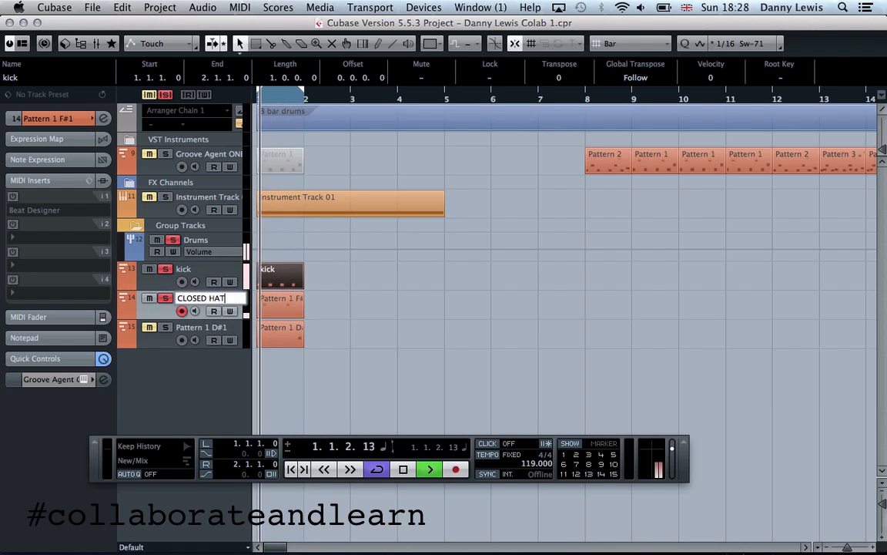
pyautogui.press('Return')
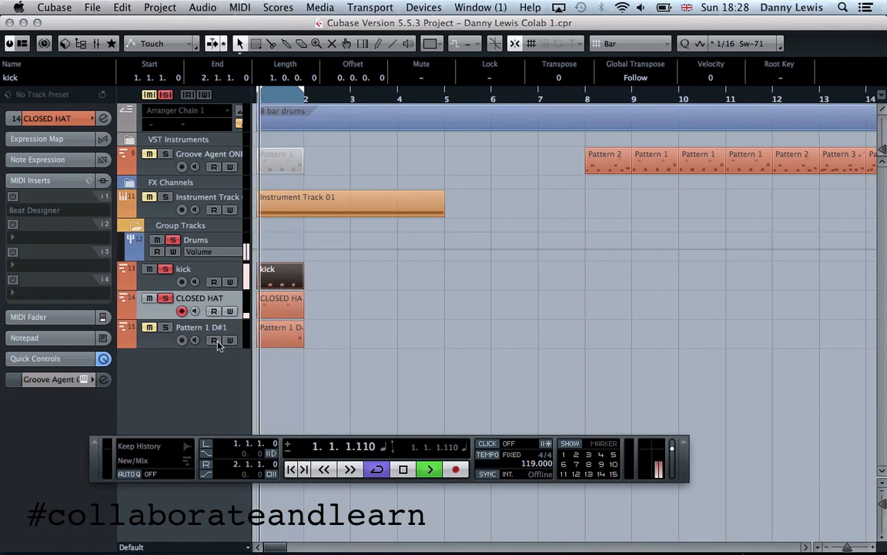
# Solo the Pattern 1 D#1 track and rename it and its part as clap 1
pyautogui.click(169, 327)
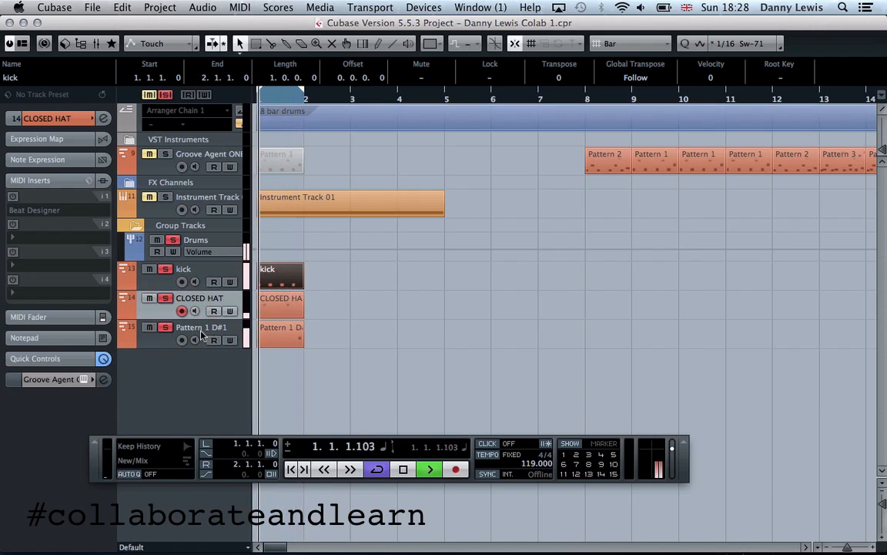
pyautogui.doubleClick(198, 327)
pyautogui.write('clap 1')
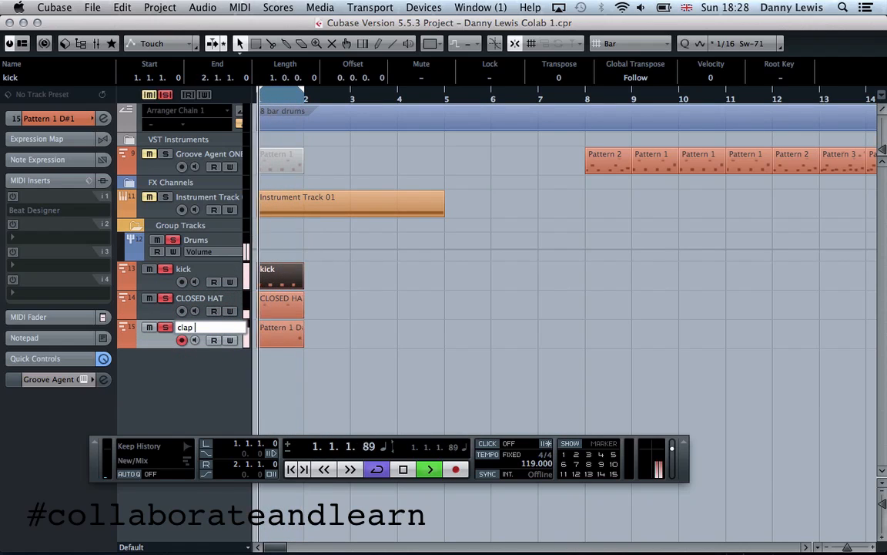
pyautogui.press('Return')
# Stop playback and delete the muted Pattern 1 part at bar 1 of the Groove Agent ONE track
pyautogui.press('g')
pyautogui.press('g')
pyautogui.press('g')
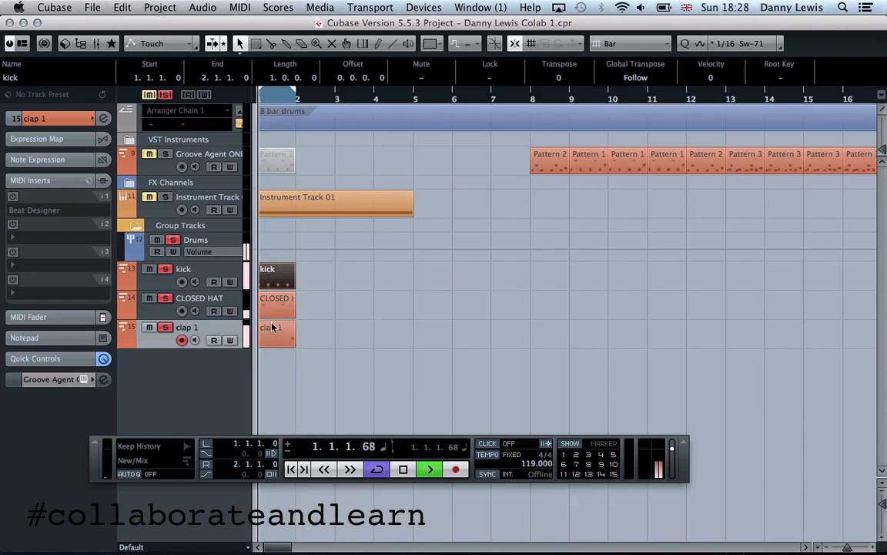
pyautogui.press('space')
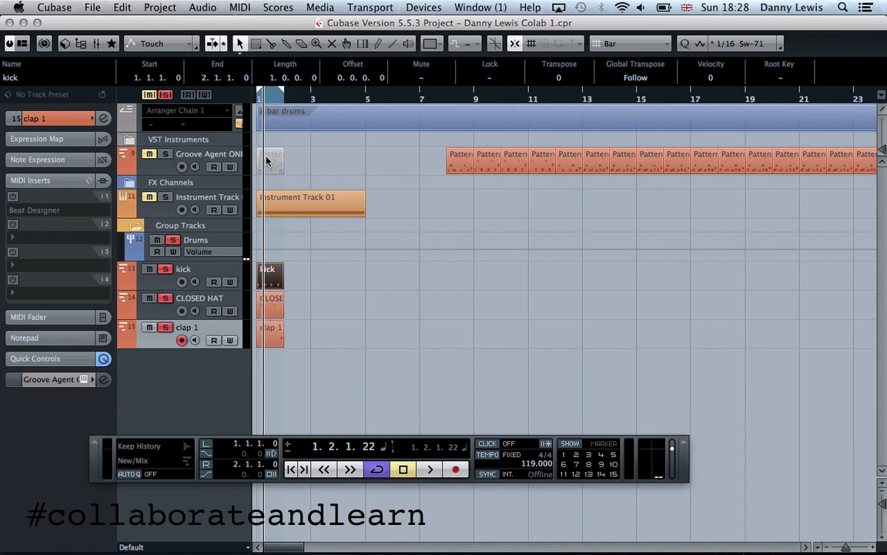
pyautogui.click(267, 160)
pyautogui.click(226, 154)
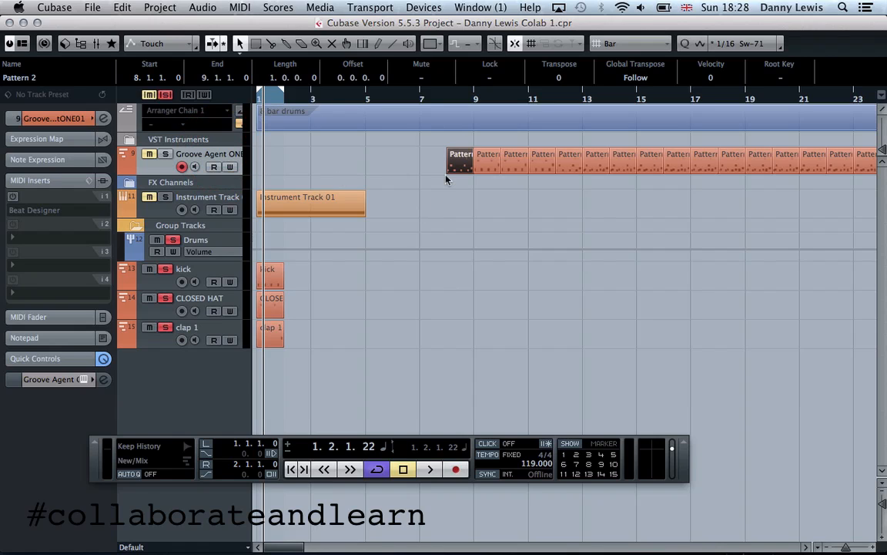
# Dissolve the Pattern 2 part at bar 8 of the Groove Agent ONE track by Separate Pitches
pyautogui.press('h')
pyautogui.press('h')
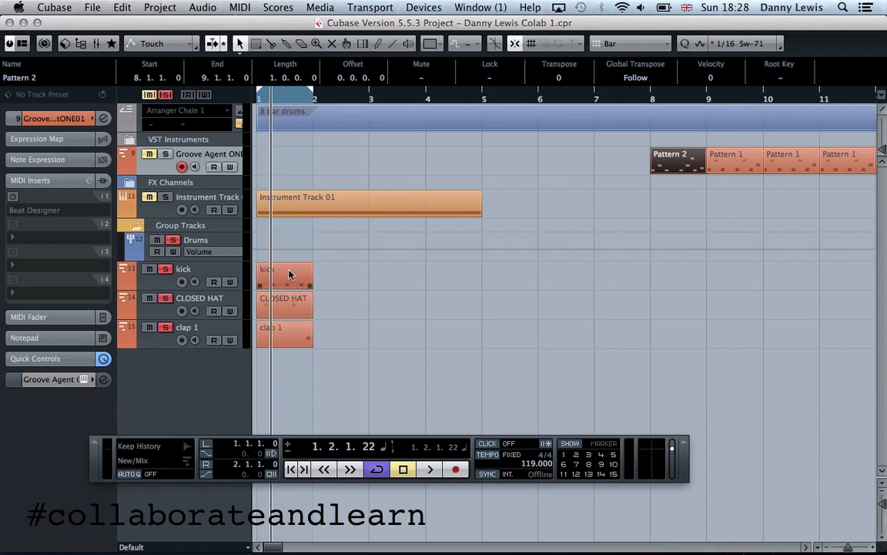
pyautogui.rightClick(682, 162)
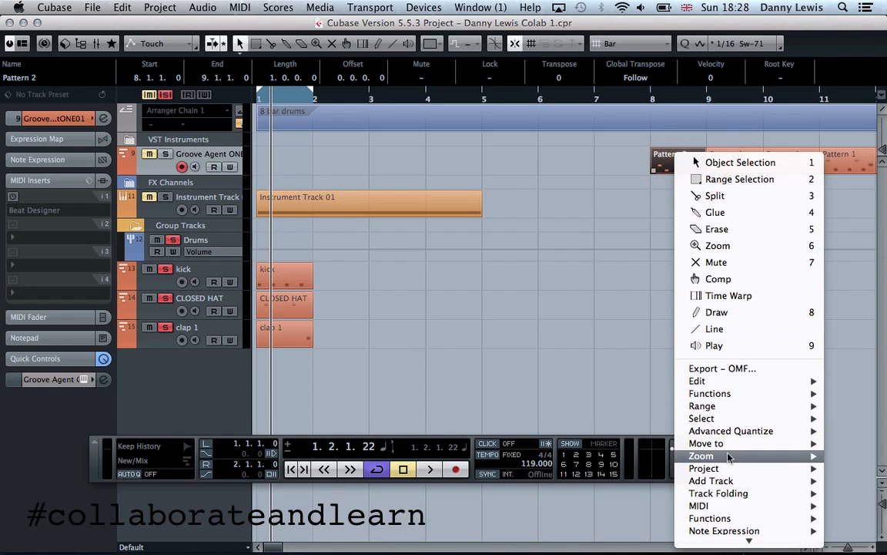
pyautogui.moveTo(728, 456)
pyautogui.moveTo(728, 506)
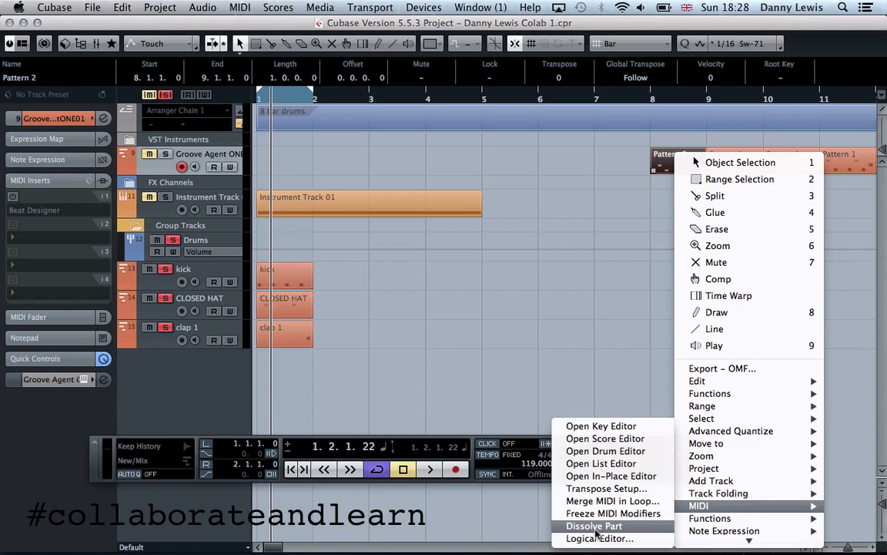
pyautogui.click(595, 526)
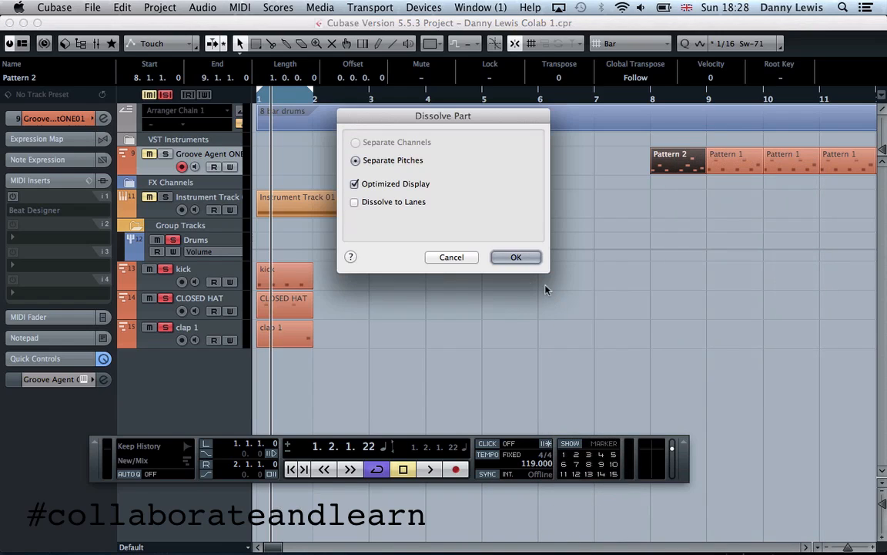
pyautogui.click(514, 258)
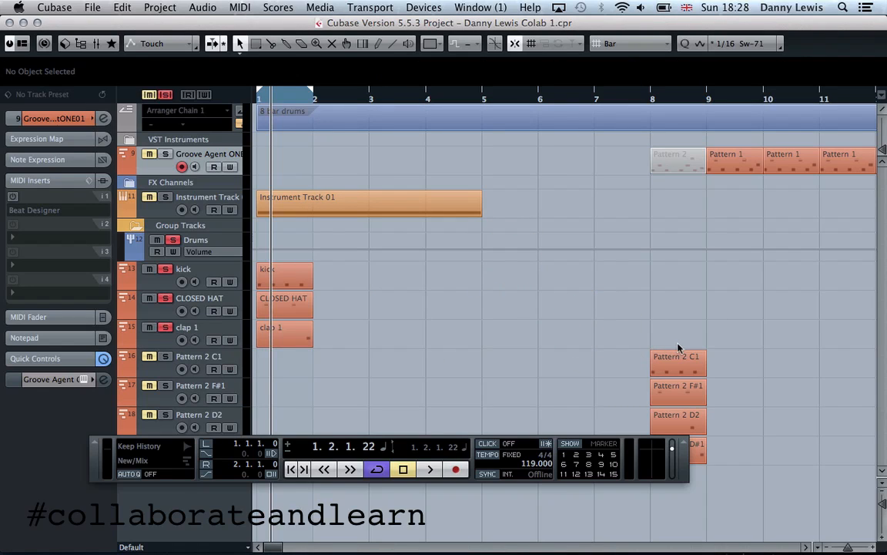
# Move the four dissolved Pattern 2 parts at bar 8 up together so the C1 part sits on the kick track
pyautogui.moveTo(678, 348); pyautogui.dragTo(693, 446)
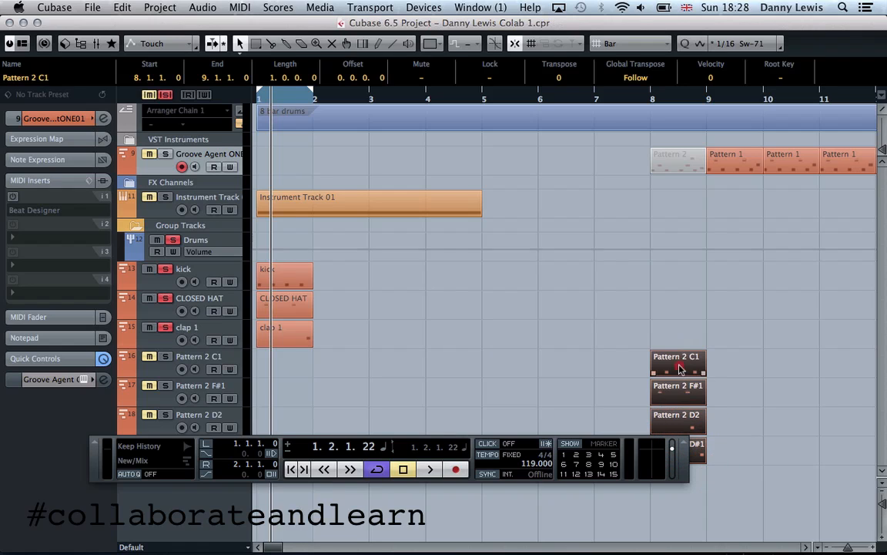
pyautogui.moveTo(680, 368); pyautogui.dragTo(677, 282)
pyautogui.click(626, 302)
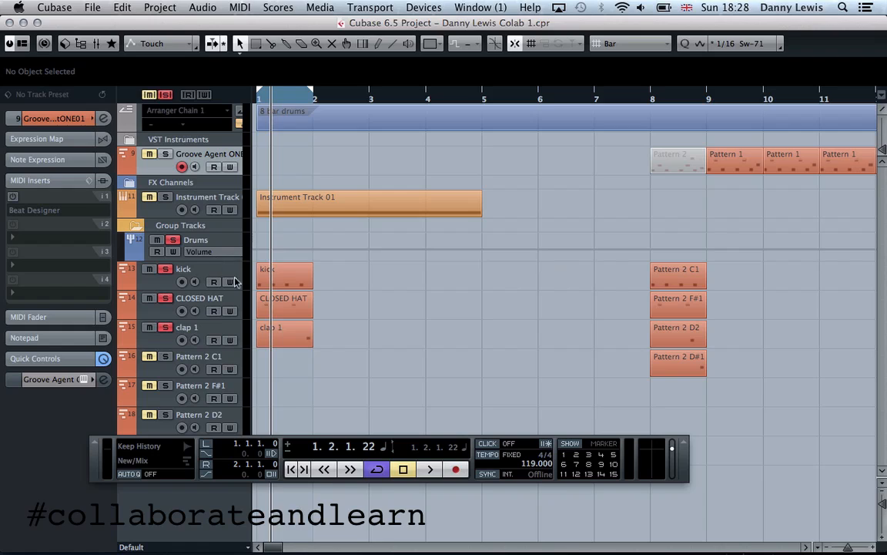
# Solo only the kick track and play its Pattern 2 C1 part at bar 8 in a loop
pyautogui.click(166, 95)
pyautogui.click(161, 269)
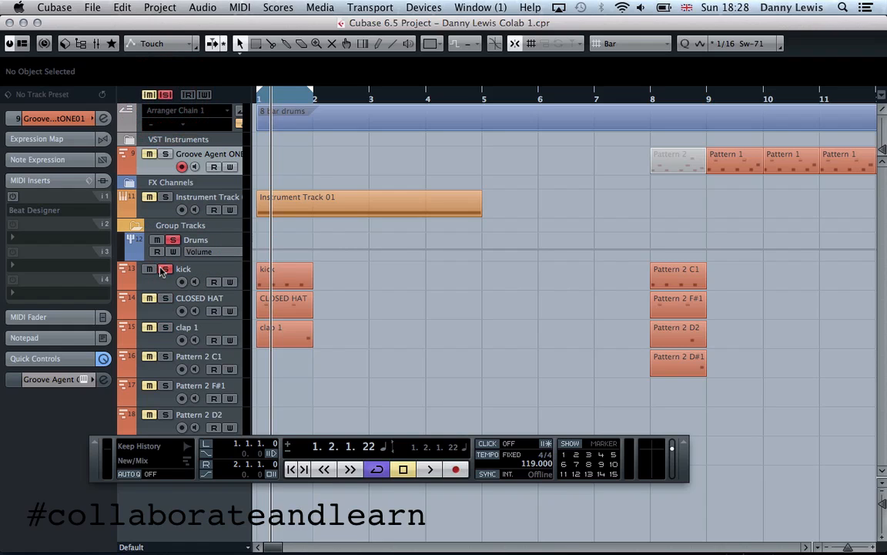
pyautogui.click(651, 281)
pyautogui.press('p')
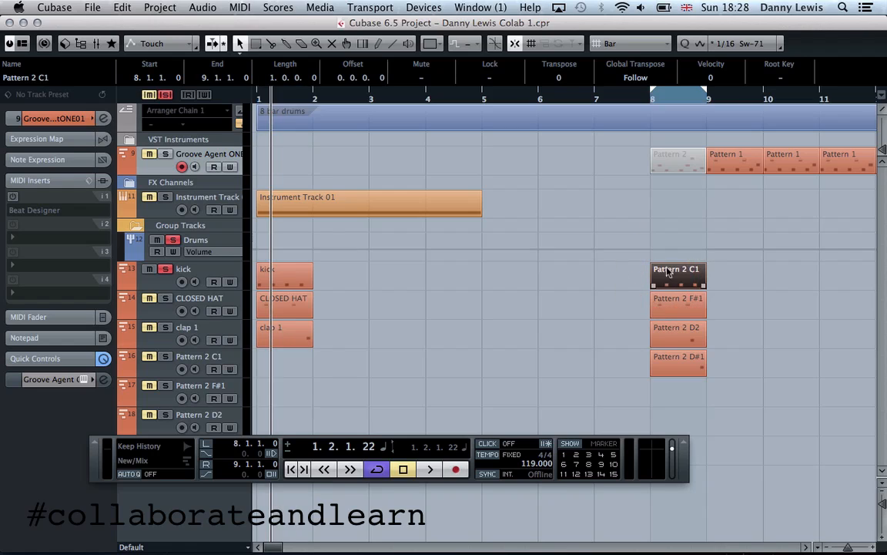
pyautogui.doubleClick(649, 100)
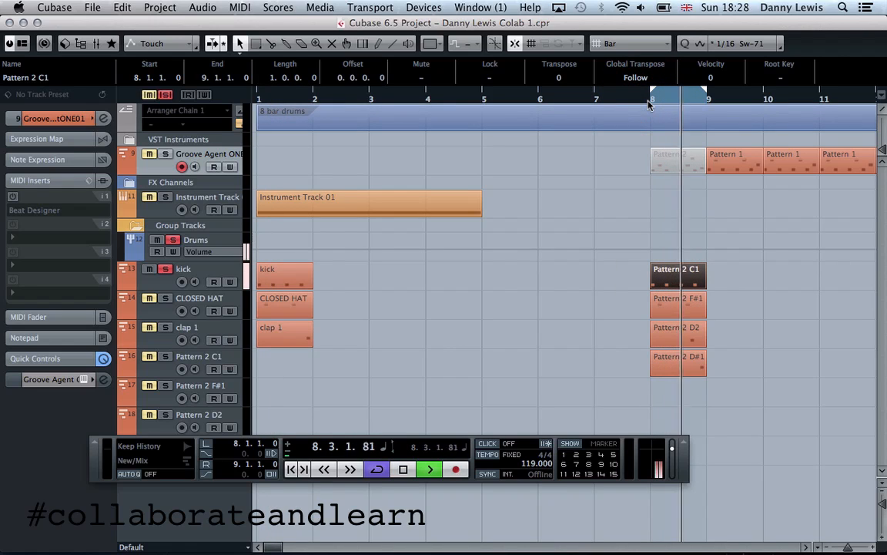
# Apply the track names kick and CLOSED HAT to their bar 8 parts, soloing the CLOSED HAT track as well
pyautogui.click(219, 276)
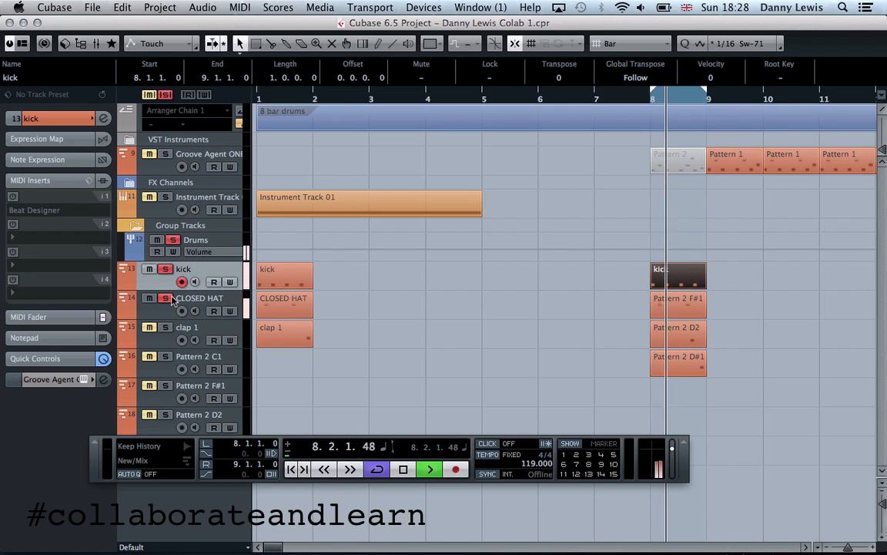
pyautogui.click(205, 301)
pyautogui.click(199, 298)
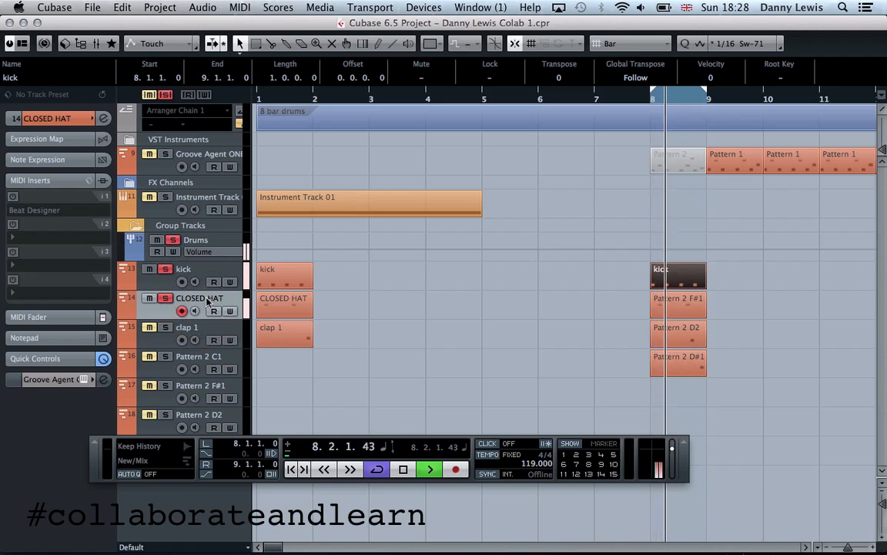
pyautogui.doubleClick(207, 299)
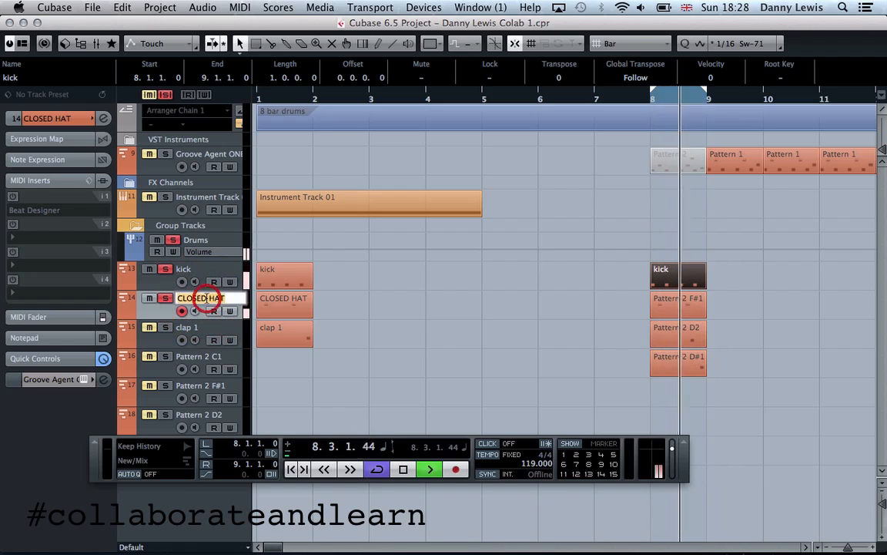
# With clap 1 also soloed, move the Pattern 2 D2 part down to the Pattern 2 F#1 track and the D#1 part up to clap 1
pyautogui.click(165, 326)
pyautogui.click(165, 327)
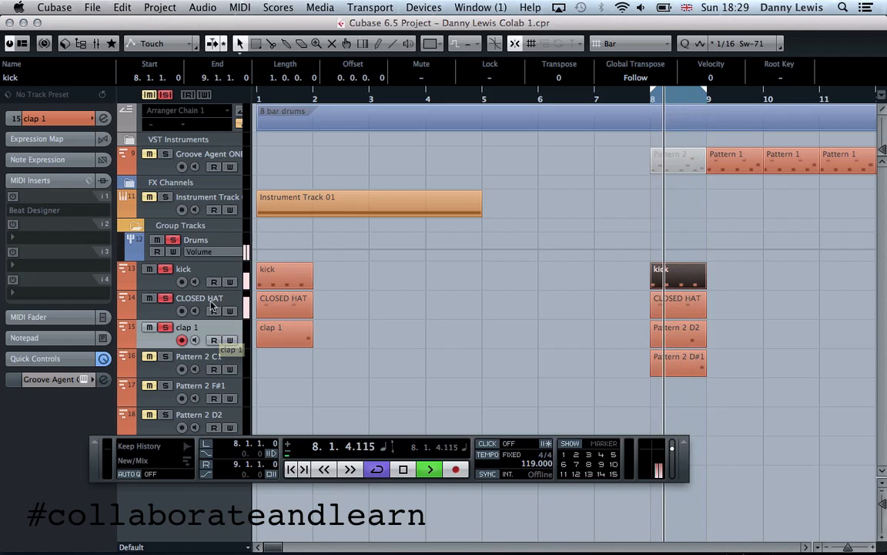
pyautogui.click(465, 330)
pyautogui.click(657, 341)
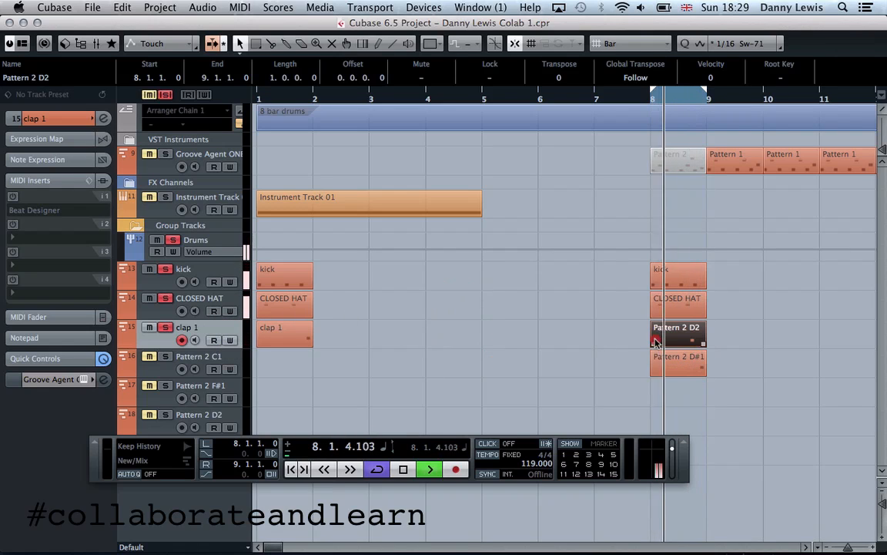
pyautogui.moveTo(669, 336)
pyautogui.mouseDown()
pyautogui.moveTo(667, 388)
pyautogui.moveTo(670, 333)
pyautogui.mouseUp()
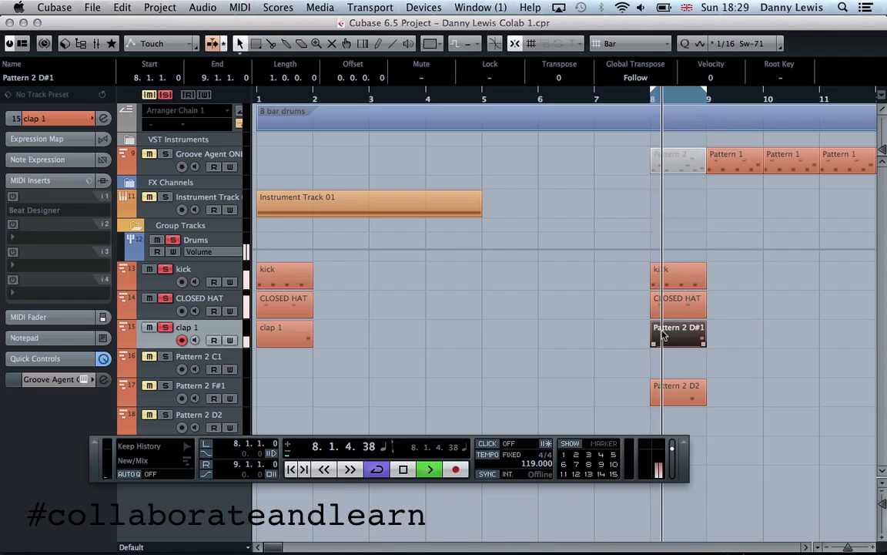
# Apply the clap 1 track name to its bar 8 part and move the Pattern 2 D2 part up to the Pattern 2 C1 track
pyautogui.doubleClick(196, 328)
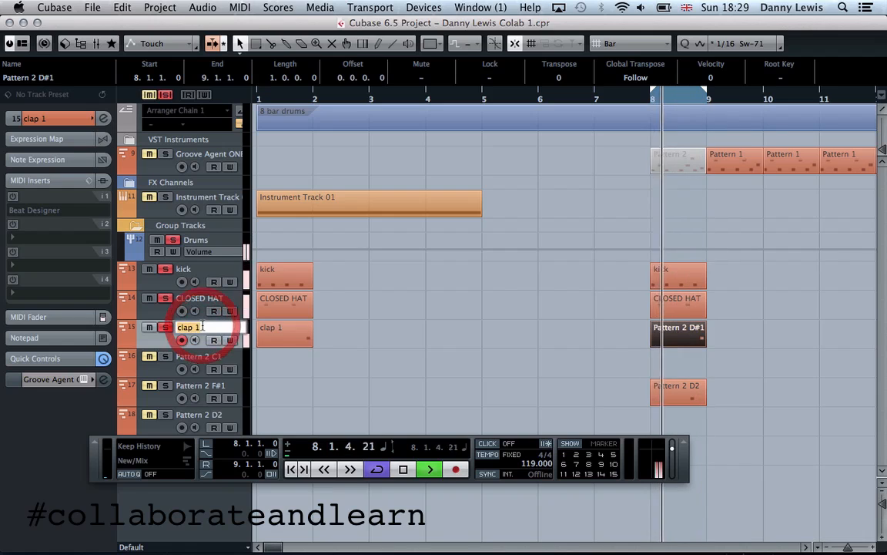
pyautogui.hotkey('alt', 'Return')
pyautogui.moveTo(674, 393); pyautogui.dragTo(675, 368)
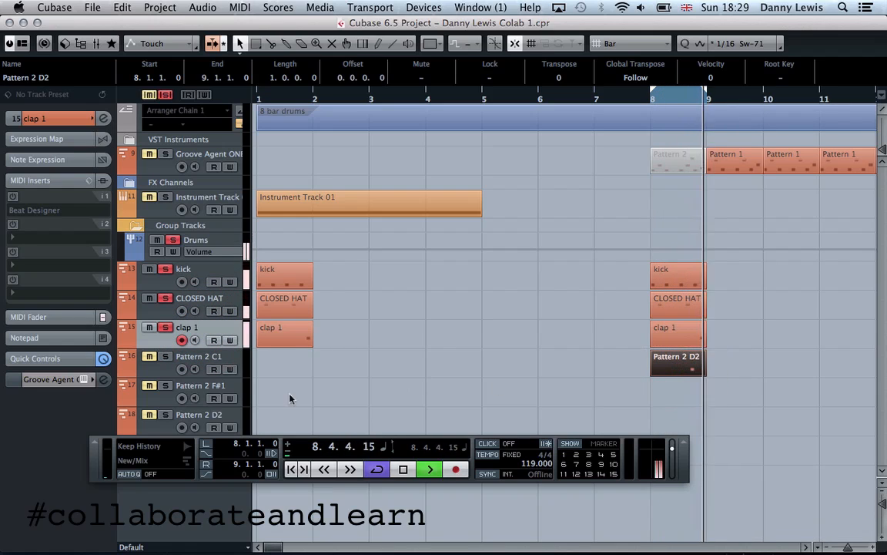
# Rename the Pattern 2 C1 track and its bar 8 part as kick 2, and make the track audible alongside the soloed drums
pyautogui.doubleClick(214, 357)
pyautogui.write('kick 2')
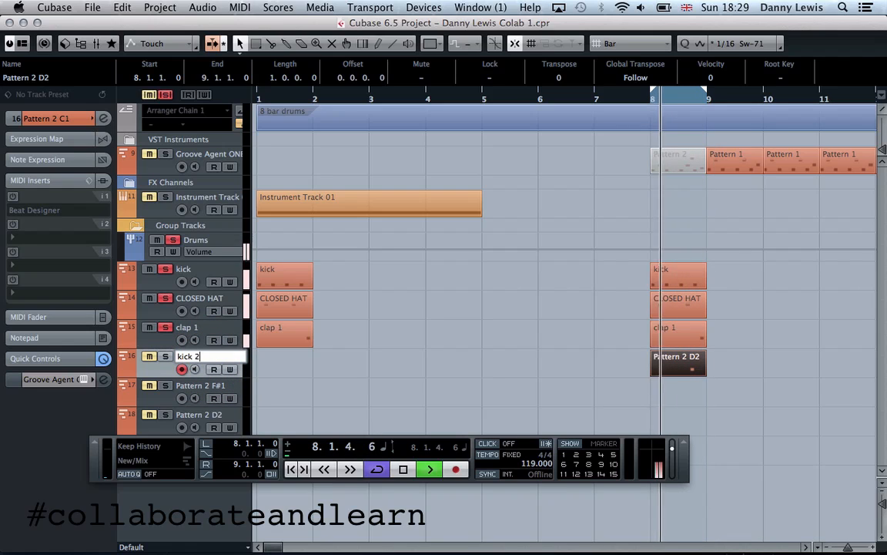
pyautogui.press('Return')
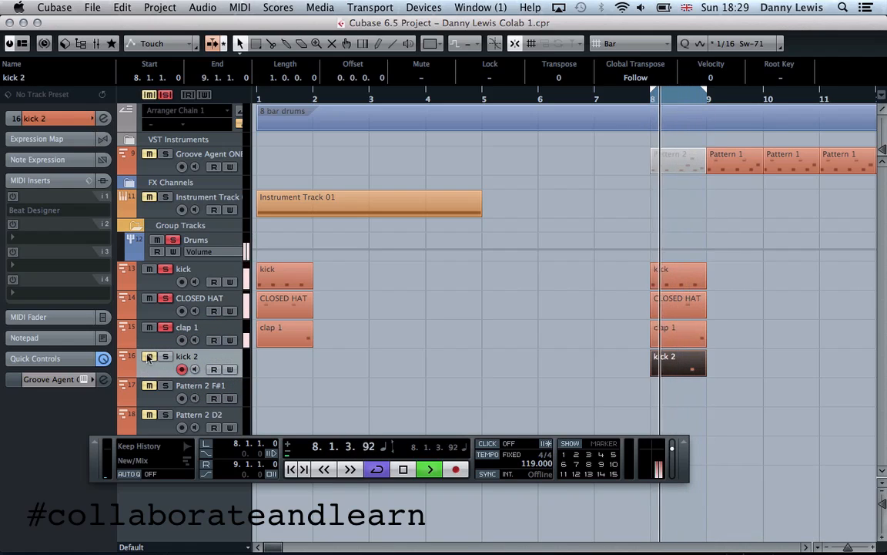
pyautogui.click(148, 357)
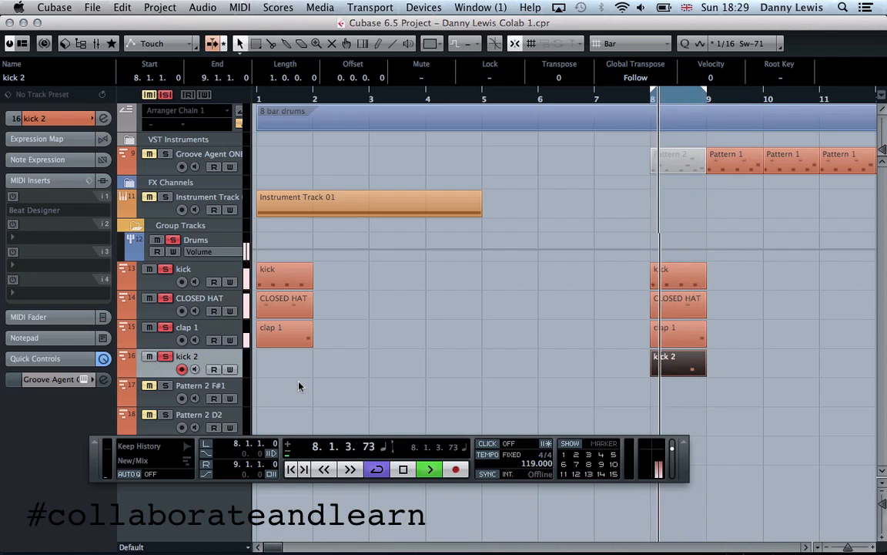
# Stop playback and delete the Groove Agent ONE Pattern 1 parts at bars 9 to 11 and the muted Pattern 2 part at bar 8
pyautogui.press('g')
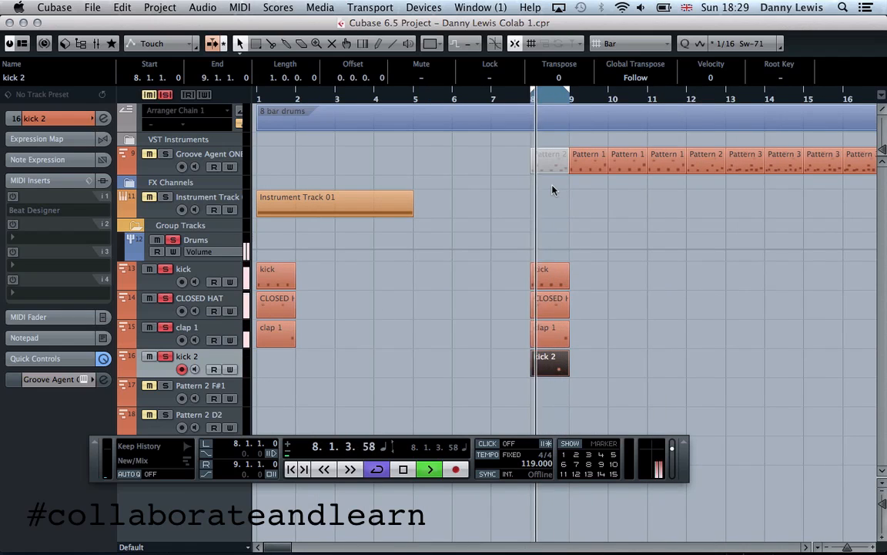
pyautogui.press('g')
pyautogui.press('space')
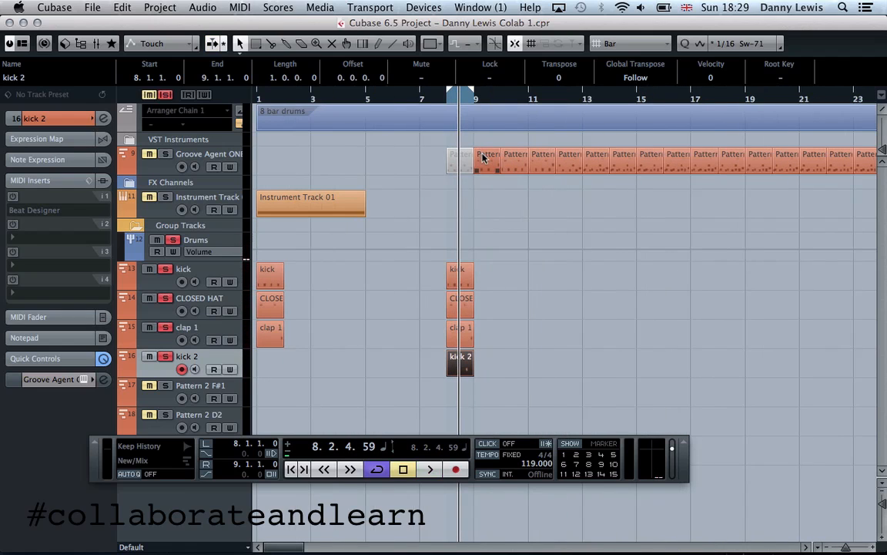
pyautogui.press('h')
pyautogui.press('h')
pyautogui.moveTo(614, 139); pyautogui.dragTo(729, 169)
pyautogui.press('Delete')
pyautogui.press('g')
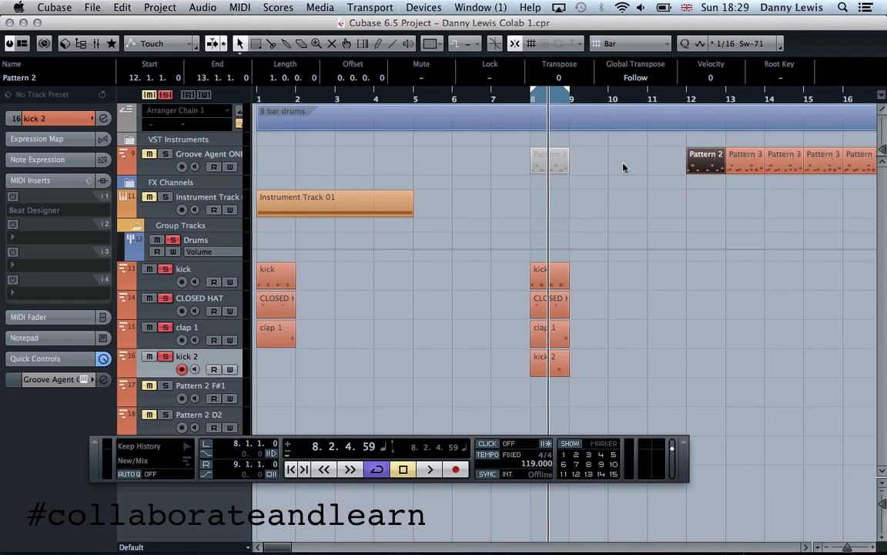
pyautogui.click(553, 153)
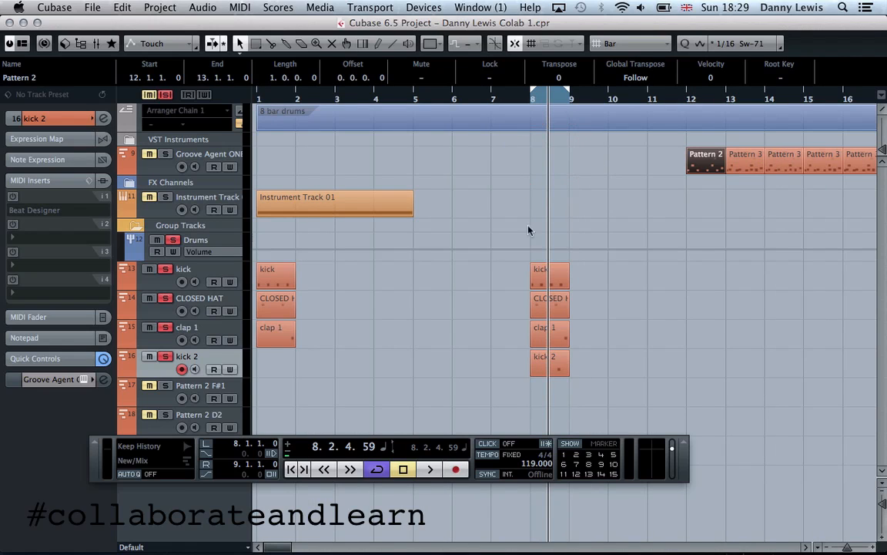
# Duplicate the kick, CLOSED HAT and clap 1 parts from bar 1 across bars 2 to 7
pyautogui.moveTo(317, 274); pyautogui.dragTo(274, 327)
pyautogui.press('super+d')
pyautogui.press('super+d')
pyautogui.press('super+d')
pyautogui.press('super+d')
pyautogui.press('super+d')
pyautogui.press('super+d')
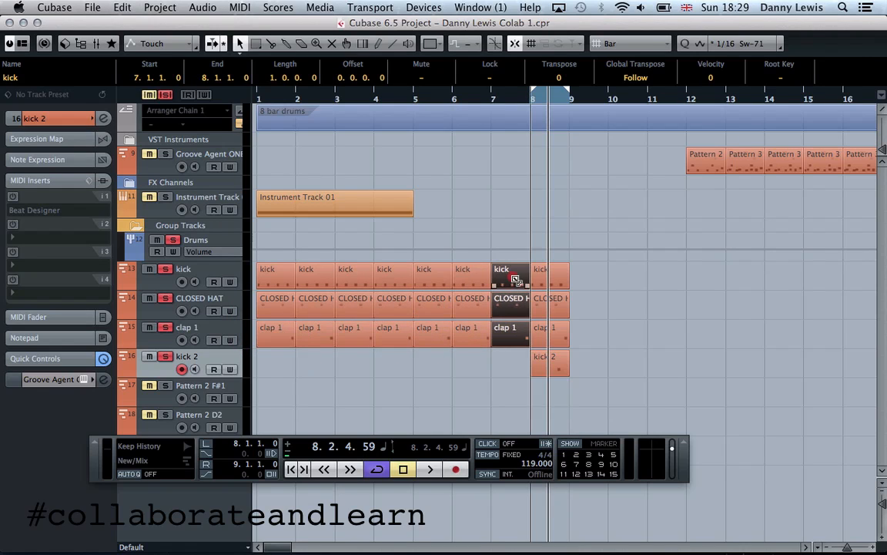
# Copy the kick, CLOSED HAT and clap 1 parts to bars 9 to 11, and all four bar 8 parts including kick 2 to bar 12
pyautogui.moveTo(514, 279); pyautogui.dragTo(594, 282)
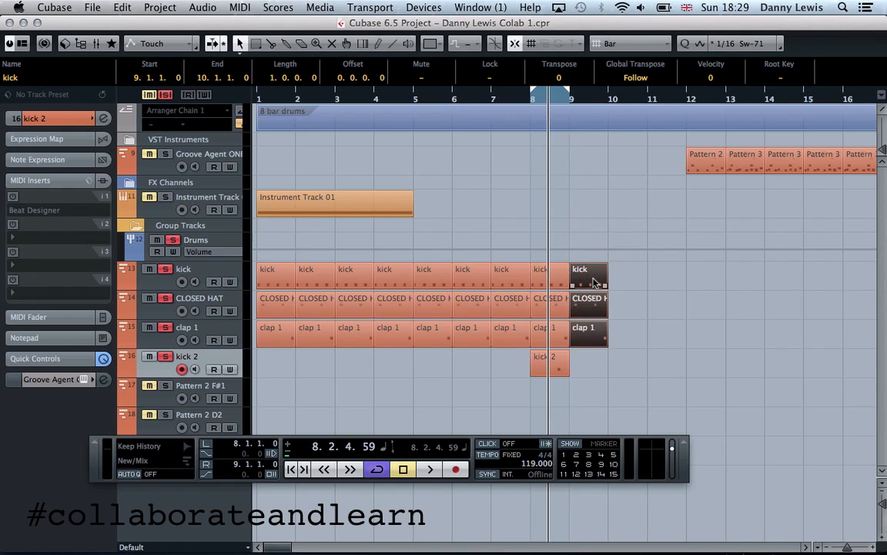
pyautogui.press('super+d')
pyautogui.press('super+d')
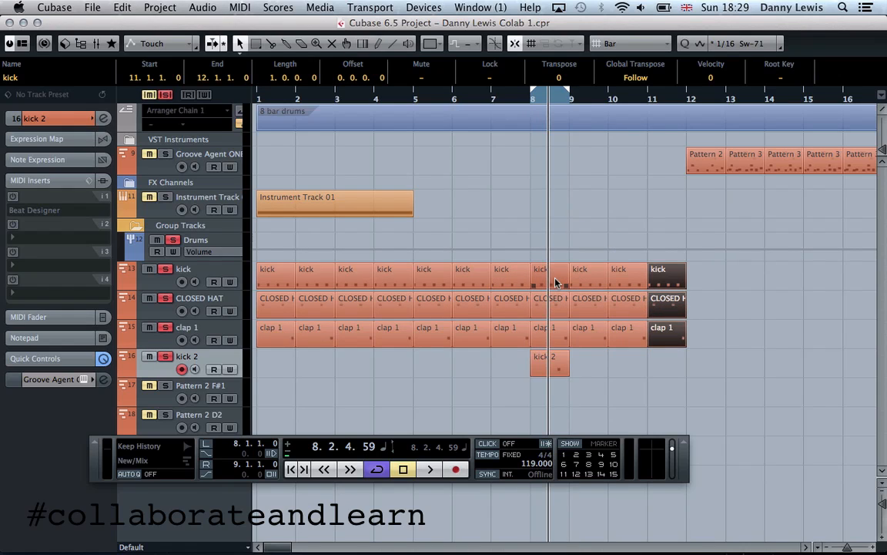
pyautogui.moveTo(552, 389)
pyautogui.mouseDown()
pyautogui.moveTo(545, 271)
pyautogui.moveTo(719, 290)
pyautogui.moveTo(713, 279)
pyautogui.mouseUp()
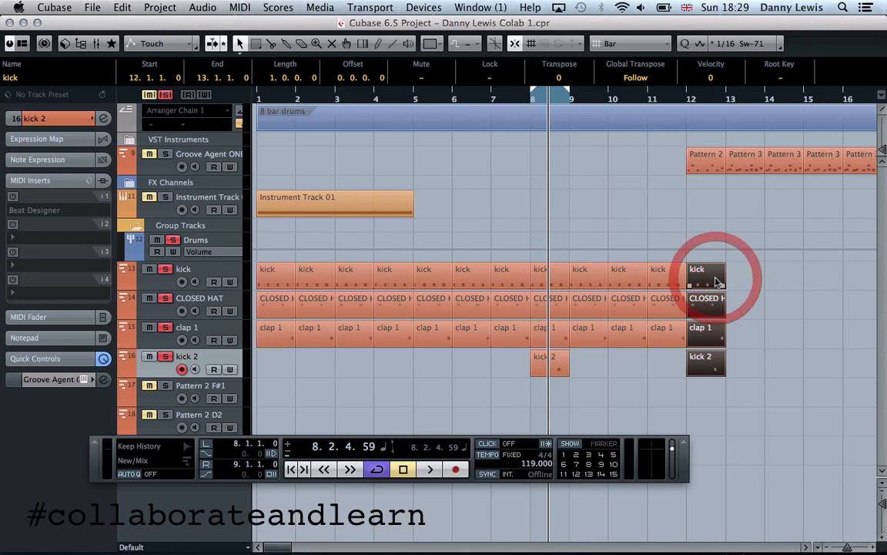
# Delete the Pattern 2 part at bar 12 on the Groove Agent ONE track
pyautogui.press('g')
pyautogui.press('g')
pyautogui.click(574, 157)
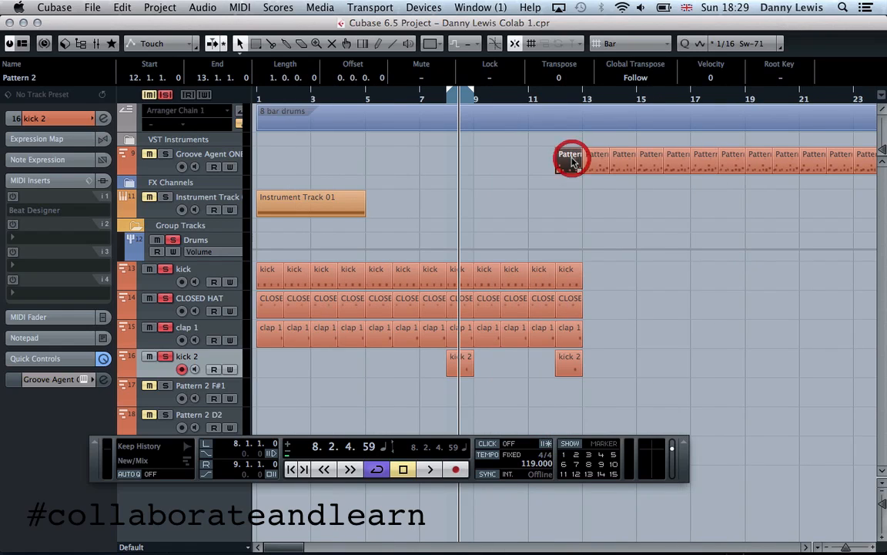
pyautogui.press('h')
pyautogui.press('h')
pyautogui.press('h')
pyautogui.press('Delete')
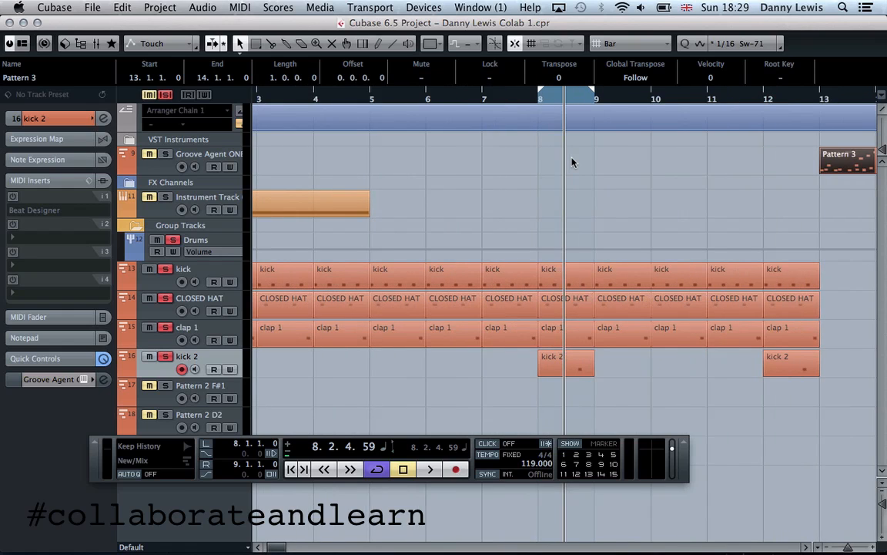
# Delete the repeated Pattern 3 parts at bars 14 to 20, keeping only the one at bar 13
pyautogui.hscroll(5, 561, 161)
pyautogui.press('g')
pyautogui.press('g')
pyautogui.press('g')
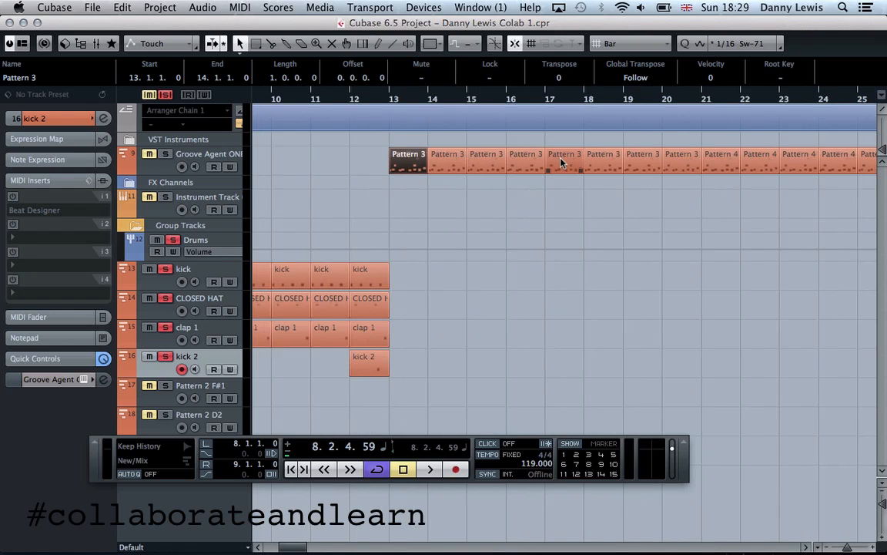
pyautogui.press('h')
pyautogui.press('h')
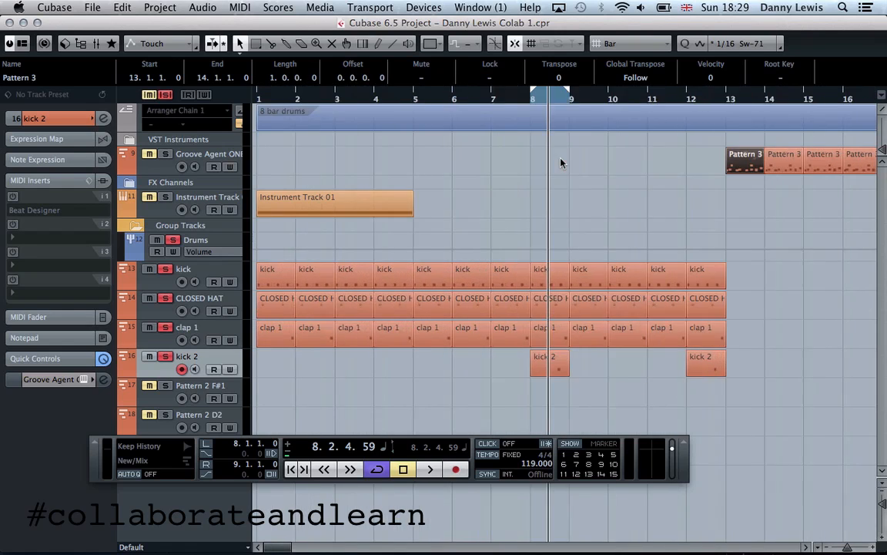
pyautogui.hscroll(5, 717, 218)
pyautogui.hscroll(-3, 717, 218)
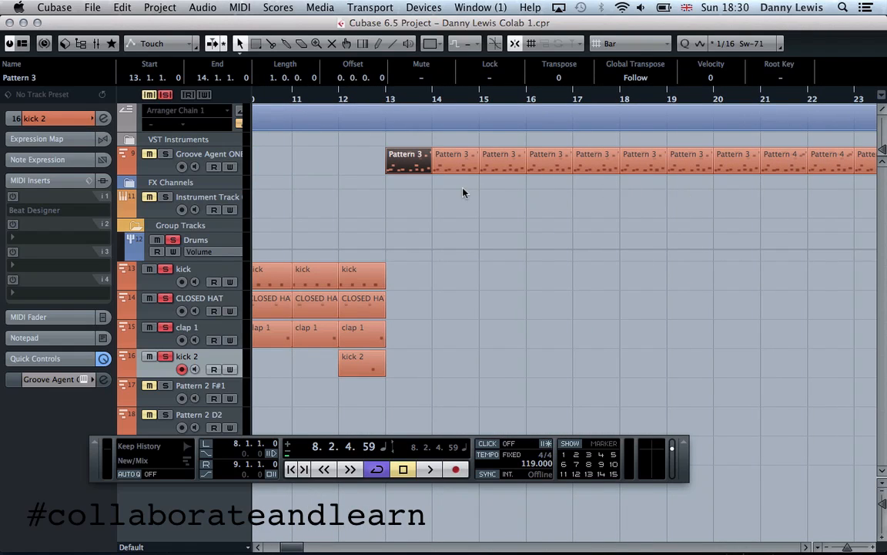
pyautogui.moveTo(463, 187); pyautogui.dragTo(759, 149)
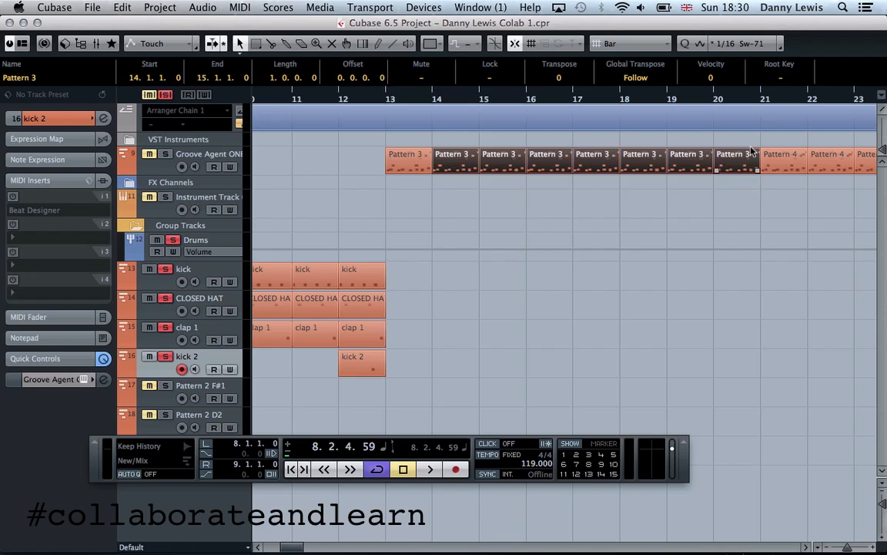
pyautogui.press('Delete')
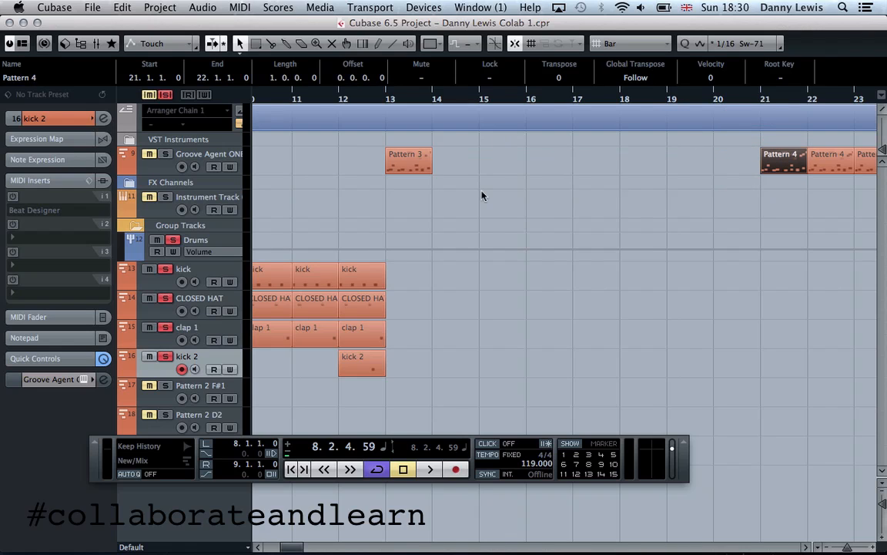
# Delete the repeated Pattern 4 parts from bar 22 to bar 32, keeping only the one at bar 21
pyautogui.press('g')
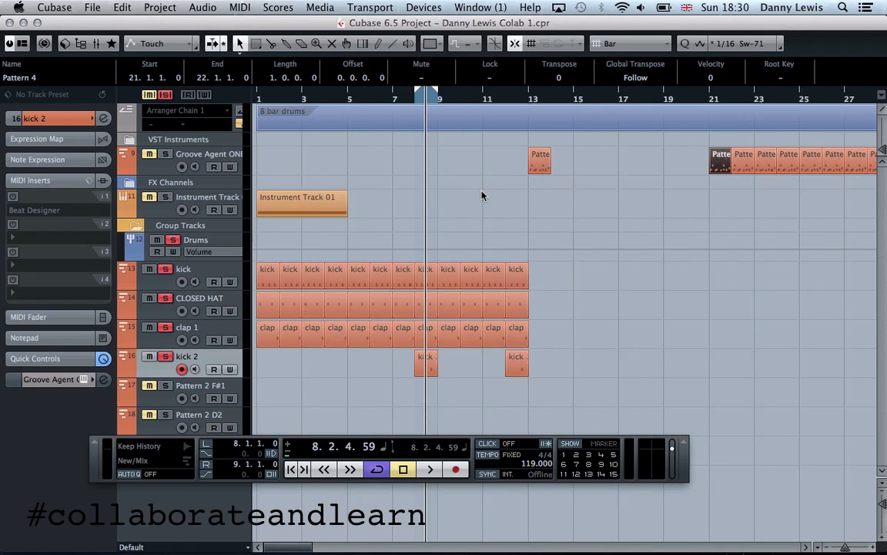
pyautogui.press('h')
pyautogui.press('g')
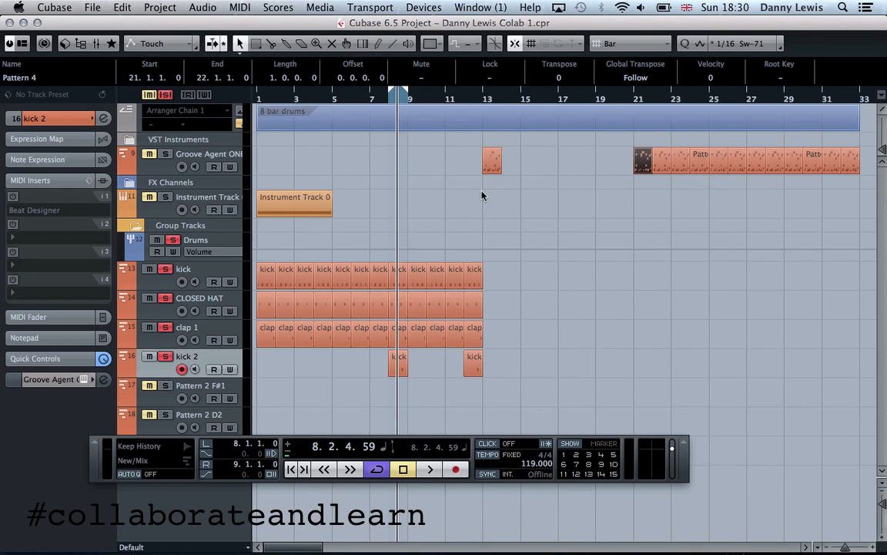
pyautogui.click(536, 158)
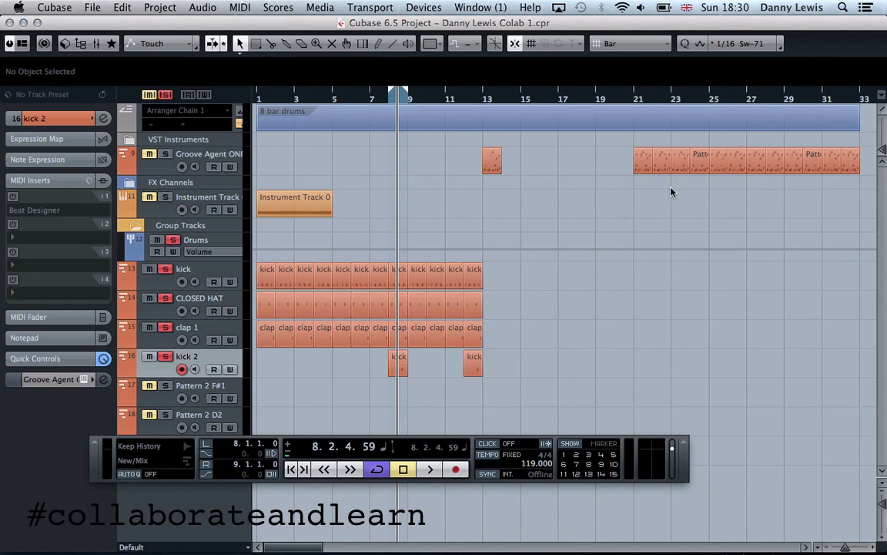
pyautogui.press('h')
pyautogui.press('h')
pyautogui.press('h')
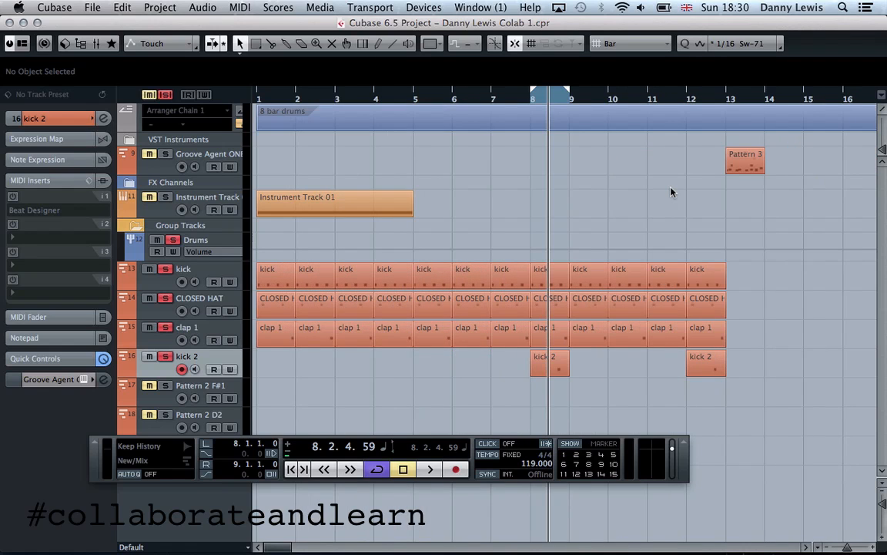
pyautogui.hscroll(7, 670, 192)
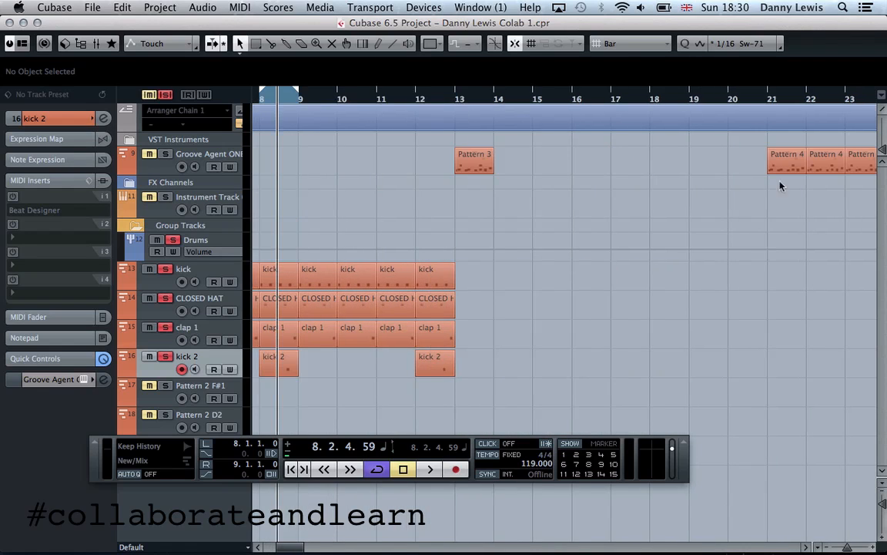
pyautogui.press('g')
pyautogui.press('h')
pyautogui.hscroll(7, 793, 191)
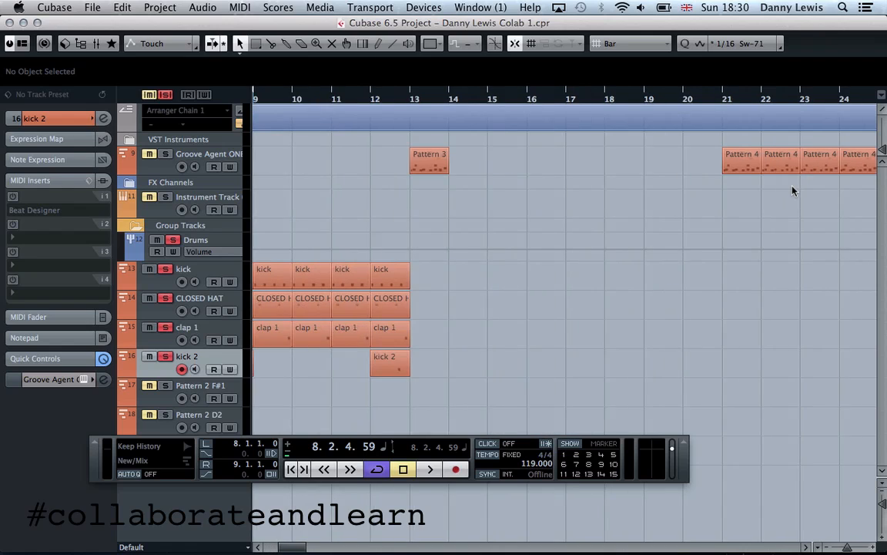
pyautogui.hscroll(1, 793, 191)
pyautogui.click(736, 168)
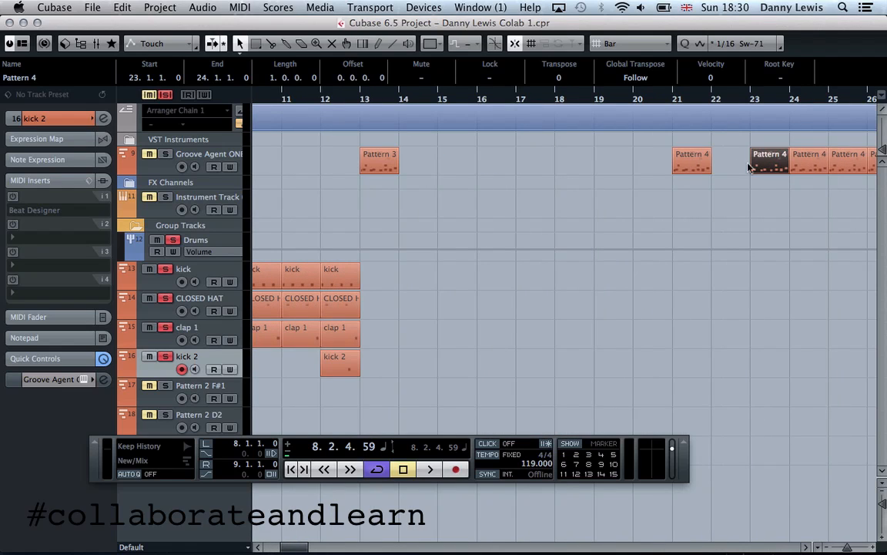
pyautogui.press('Delete')
pyautogui.press('Delete')
pyautogui.hscroll(4, 772, 167)
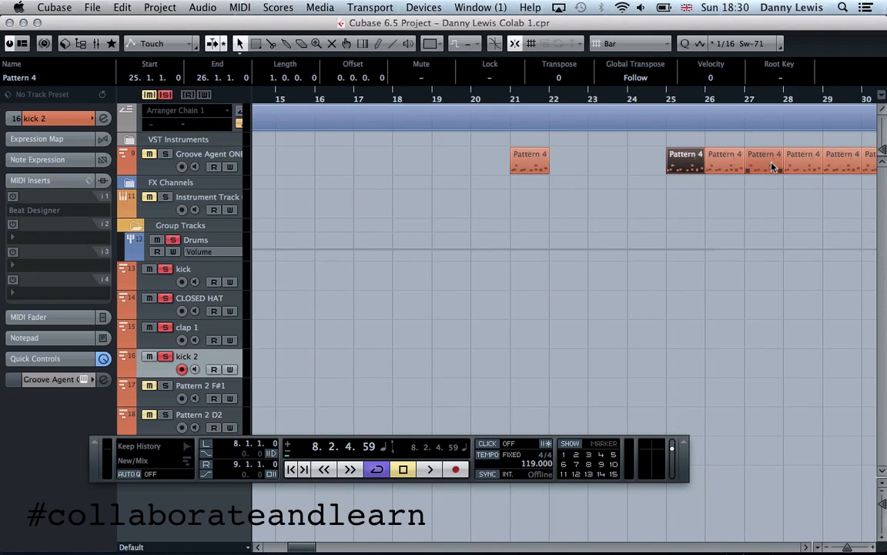
pyautogui.press('Delete')
pyautogui.press('Delete')
pyautogui.press('Delete')
pyautogui.press('Delete')
pyautogui.hscroll(6, 772, 167)
pyautogui.press('Delete')
pyautogui.press('Delete')
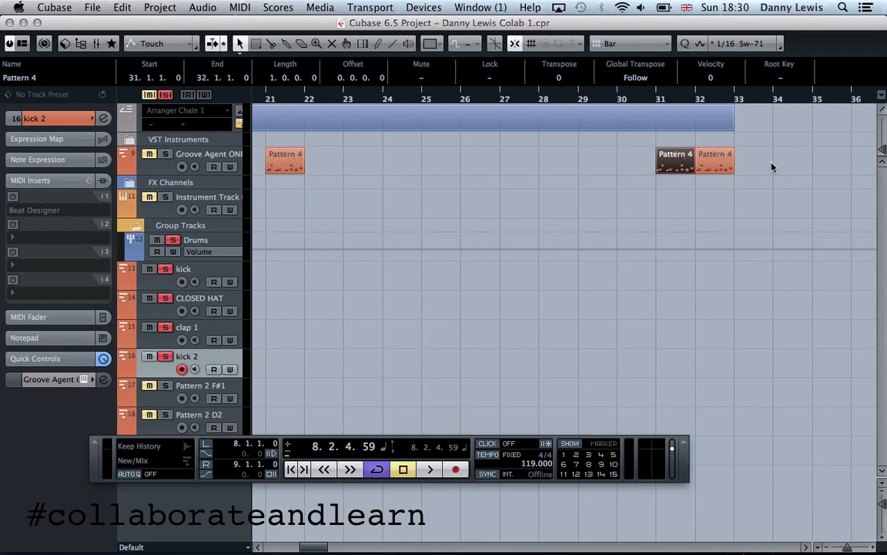
pyautogui.press('Delete')
pyautogui.press('Delete')
# Select the Pattern 3 part at bar 13 and its Groove Agent ONE track, and clear solo on all tracks
pyautogui.hscroll(-14, 772, 168)
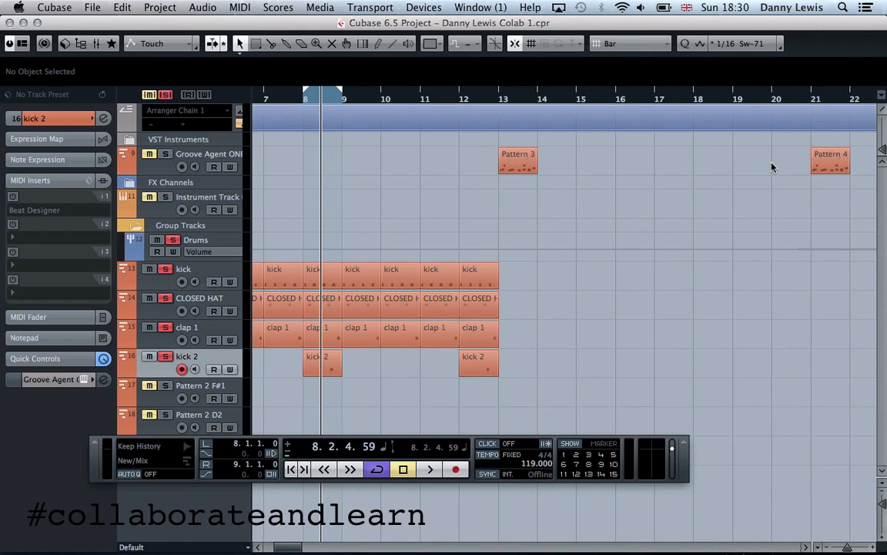
pyautogui.hscroll(1, 773, 167)
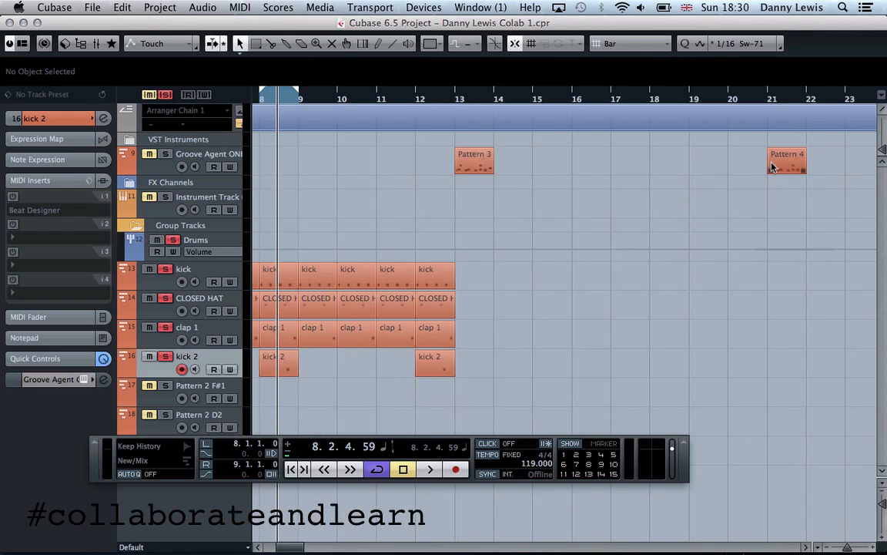
pyautogui.click(477, 166)
pyautogui.click(206, 146)
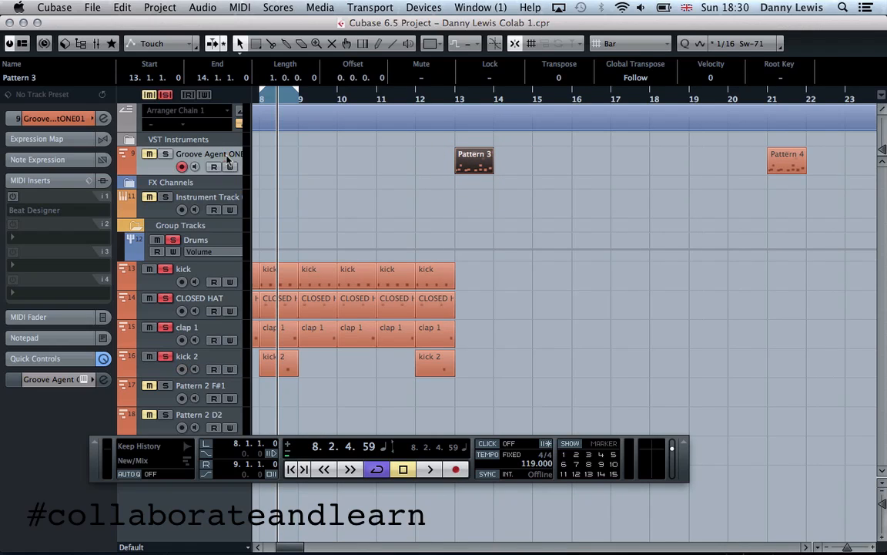
pyautogui.click(165, 95)
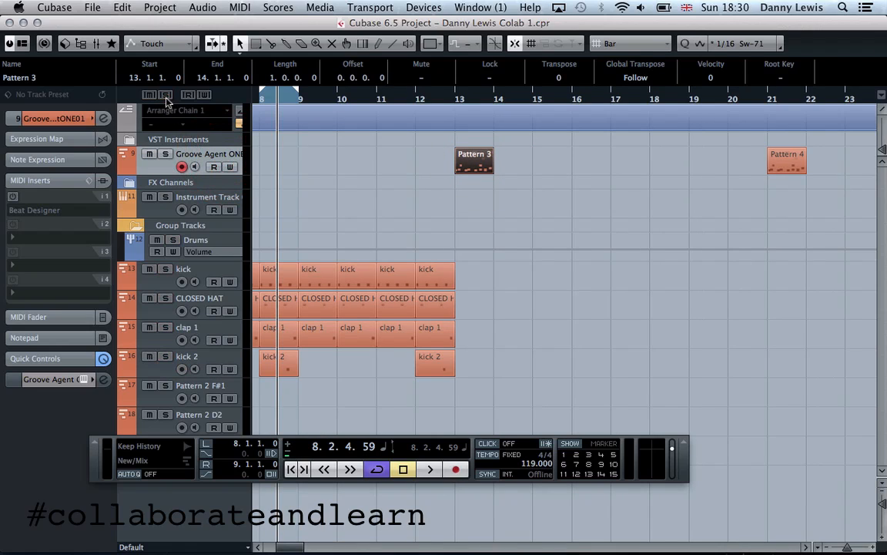
# Dissolve the Pattern 3 part at bar 13 into separate pitches with Optimized Display turned off
pyautogui.rightClick(478, 165)
pyautogui.moveTo(555, 506)
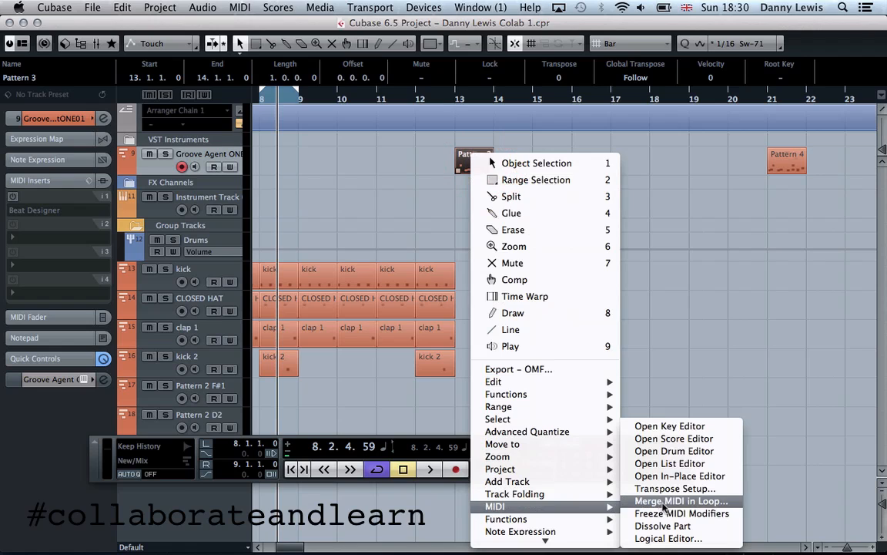
pyautogui.click(664, 525)
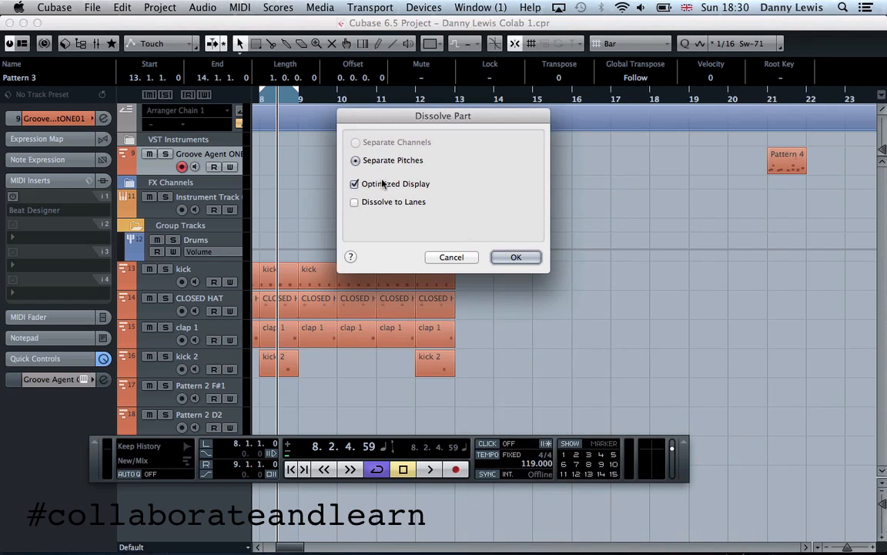
pyautogui.click(356, 184)
pyautogui.click(514, 257)
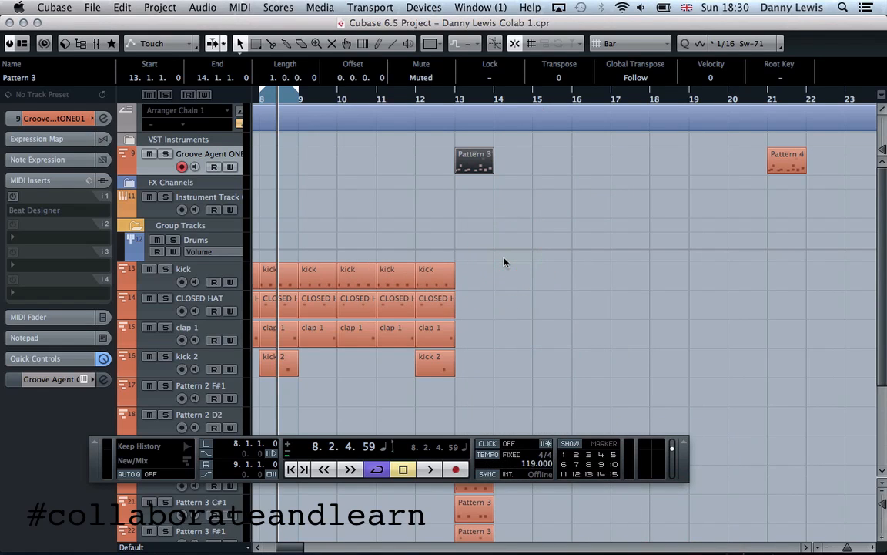
# Move all dissolved Pattern 3 parts at bar 13 up together so the C1 part sits on the kick track
pyautogui.scroll(-3, 513, 314)
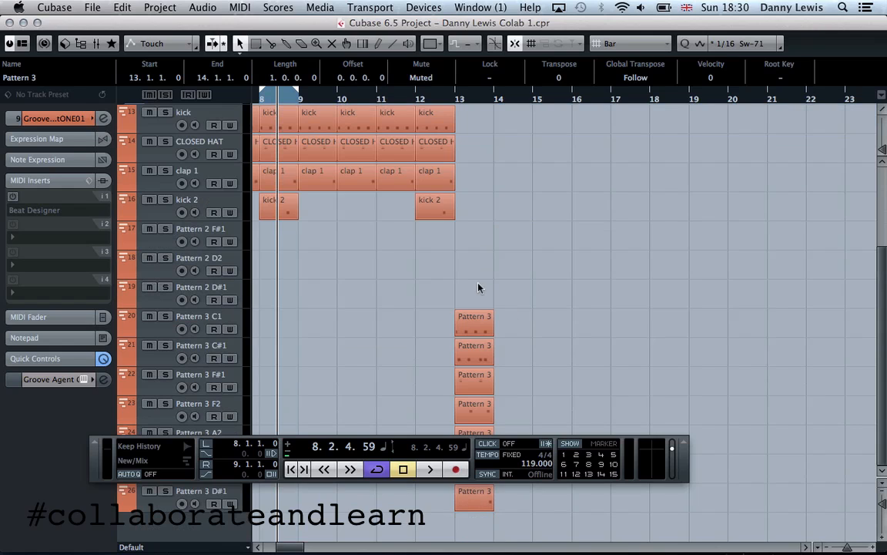
pyautogui.moveTo(485, 288); pyautogui.dragTo(463, 522)
pyautogui.moveTo(471, 332); pyautogui.dragTo(470, 162)
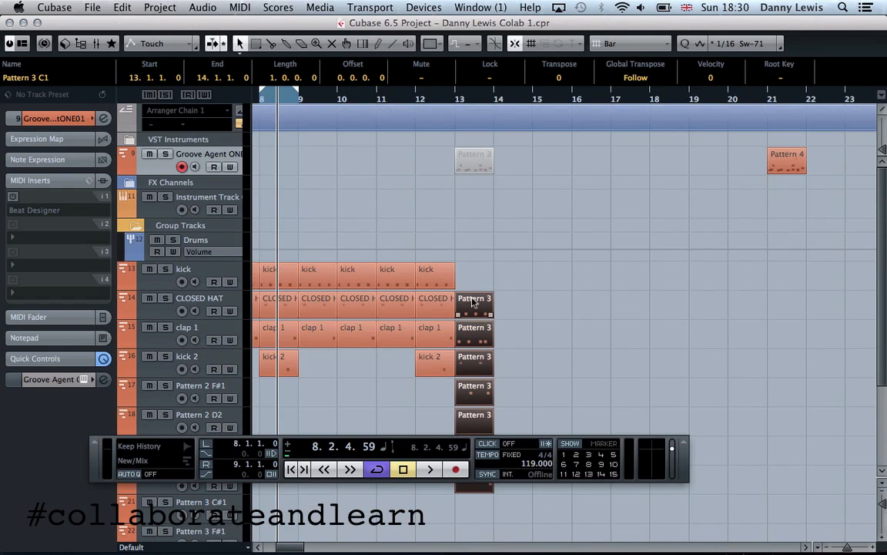
pyautogui.moveTo(473, 285); pyautogui.dragTo(473, 281)
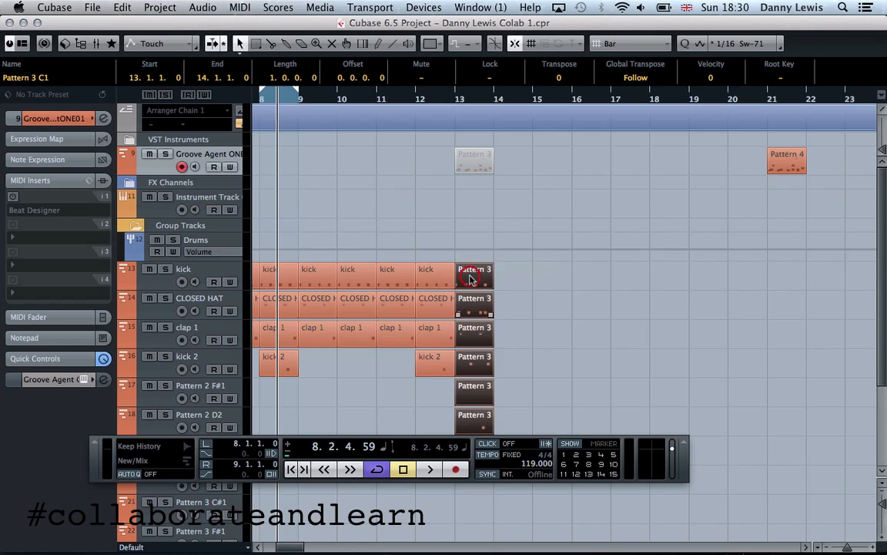
# Dissolve the Pattern 4 part at bar 21 into separate pitches with Optimized Display turned off
pyautogui.click(786, 165)
pyautogui.rightClick(786, 164)
pyautogui.moveTo(801, 459)
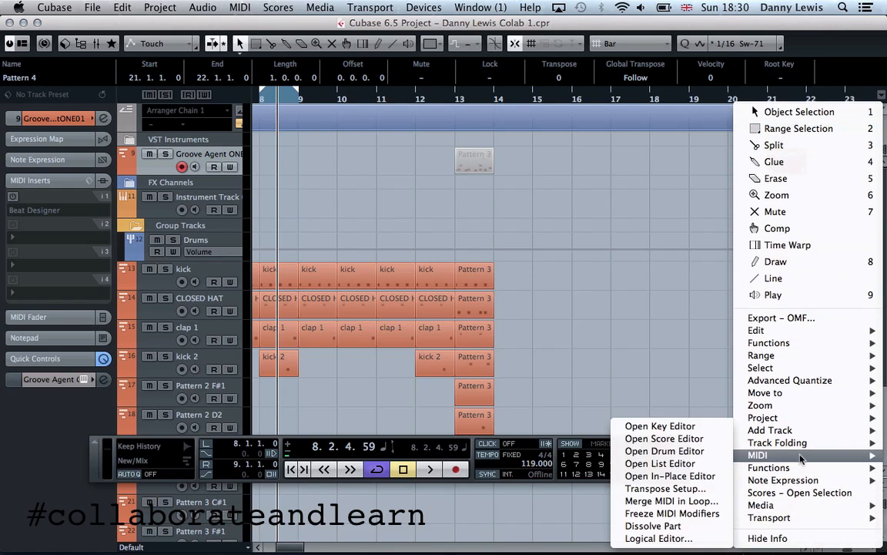
pyautogui.click(658, 525)
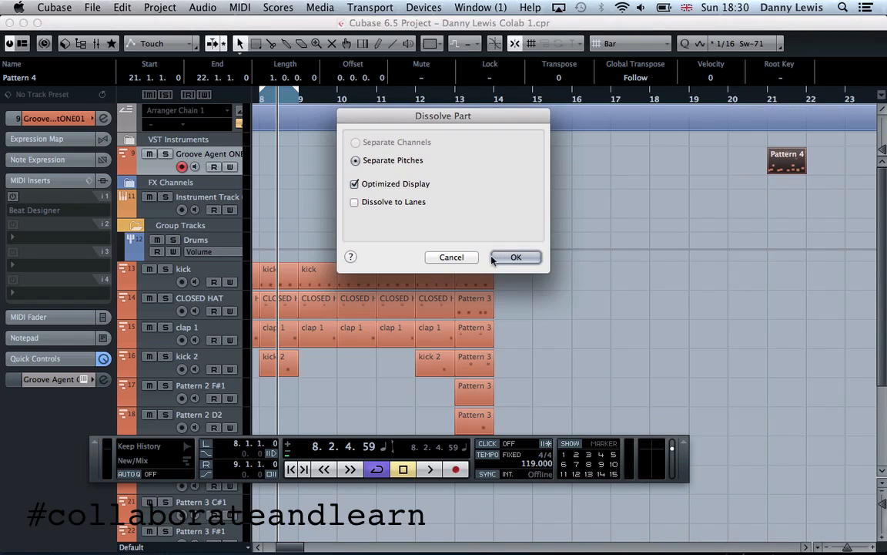
pyautogui.click(354, 183)
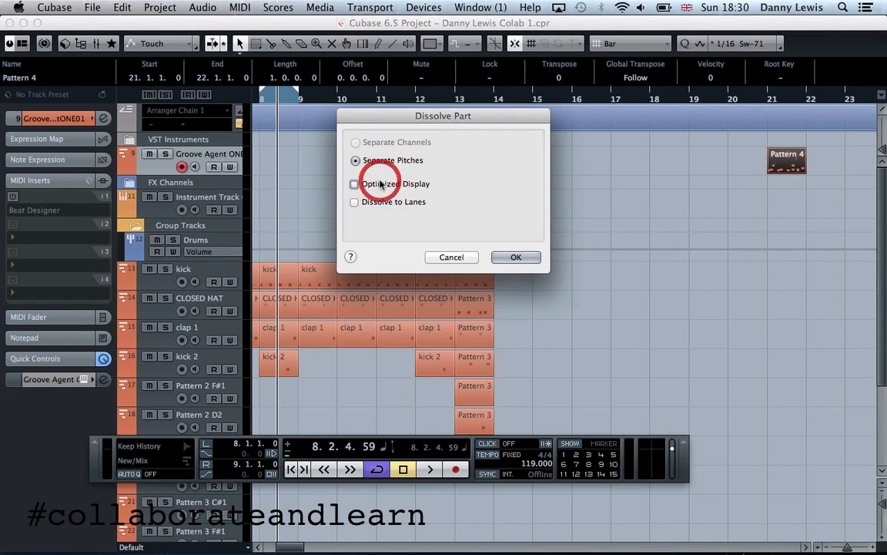
pyautogui.click(509, 252)
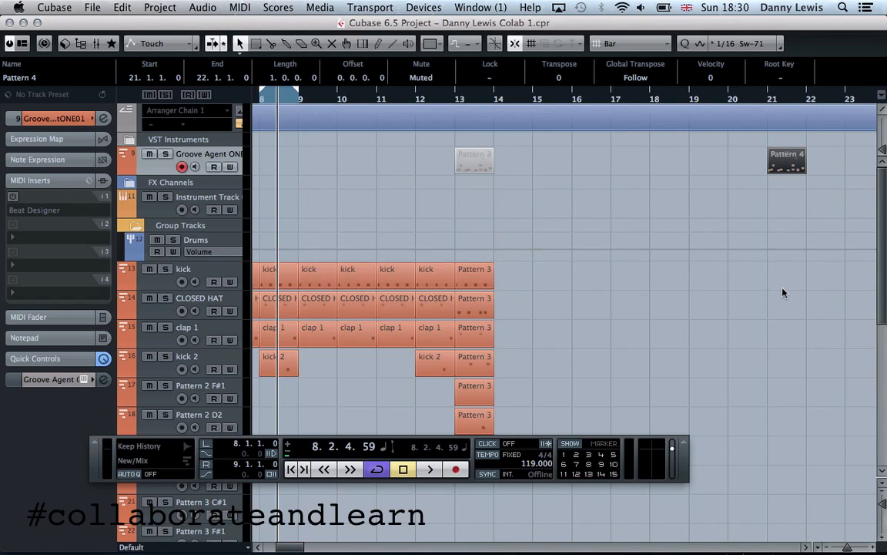
# Move all dissolved Pattern 4 parts at bar 21 up together so the C1 part sits on the kick track
pyautogui.scroll(-10, 782, 293)
pyautogui.moveTo(778, 266); pyautogui.dragTo(788, 509)
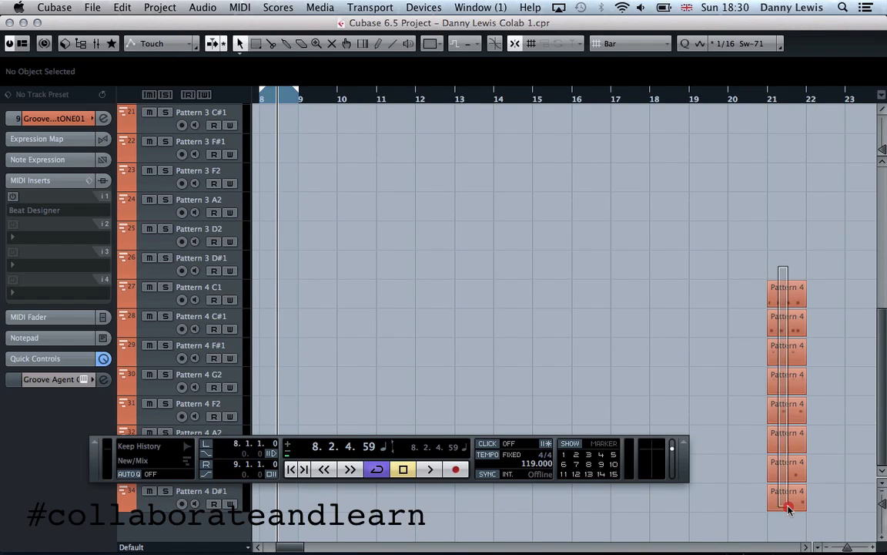
pyautogui.moveTo(778, 292); pyautogui.dragTo(784, 145)
pyautogui.scroll(-2, 784, 145)
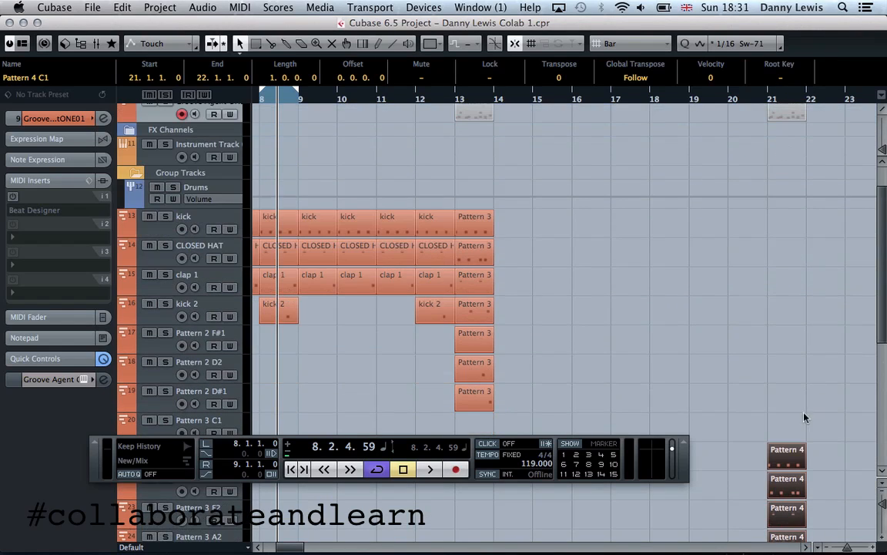
pyautogui.moveTo(793, 455); pyautogui.dragTo(782, 233)
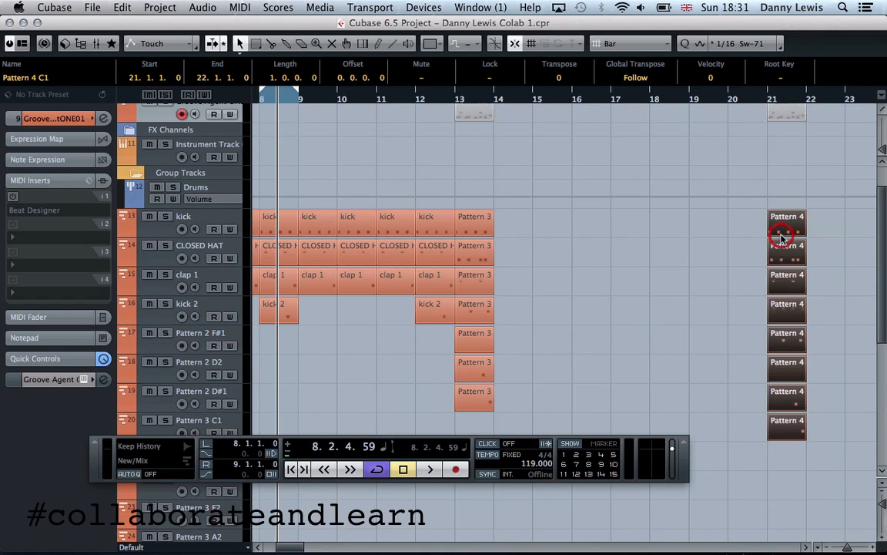
# Delete the muted original Pattern 4 and Pattern 3 parts from the Groove Agent ONE track
pyautogui.press('g')
pyautogui.press('g')
pyautogui.press('g')
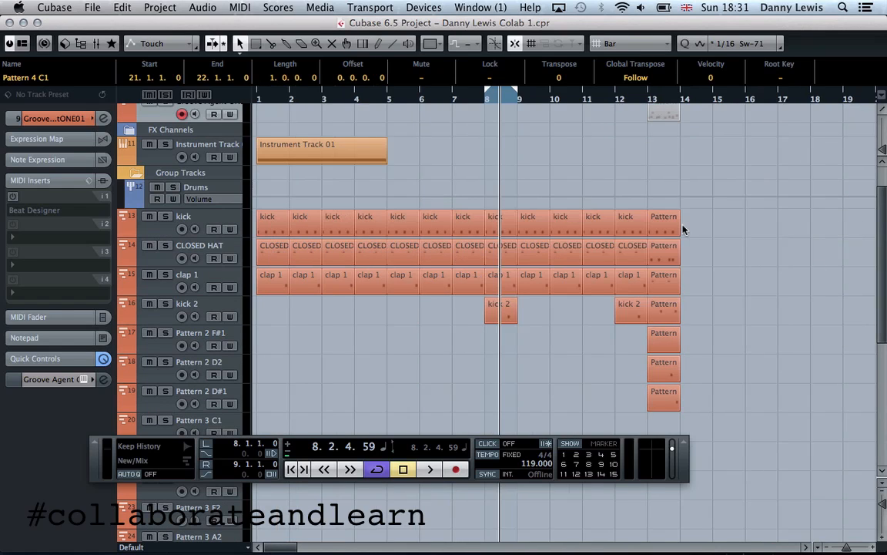
pyautogui.press('g')
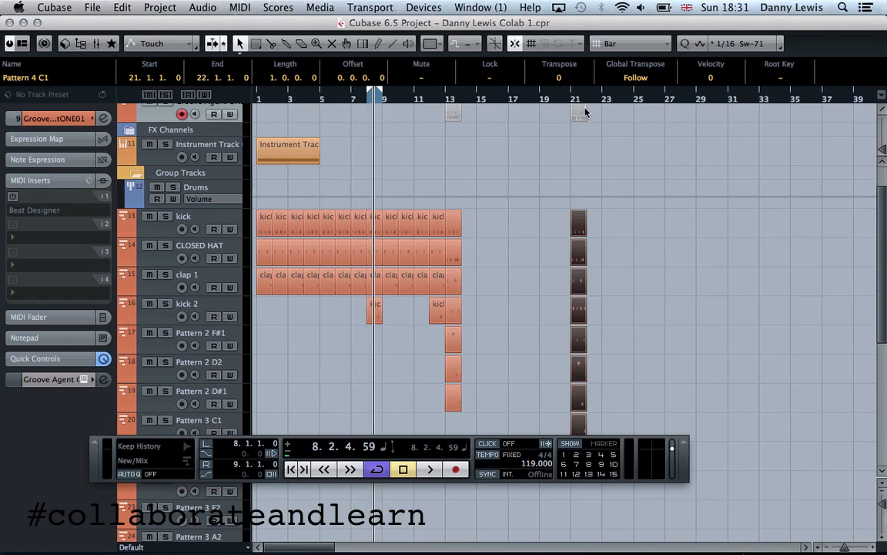
pyautogui.click(580, 113)
pyautogui.press('Delete')
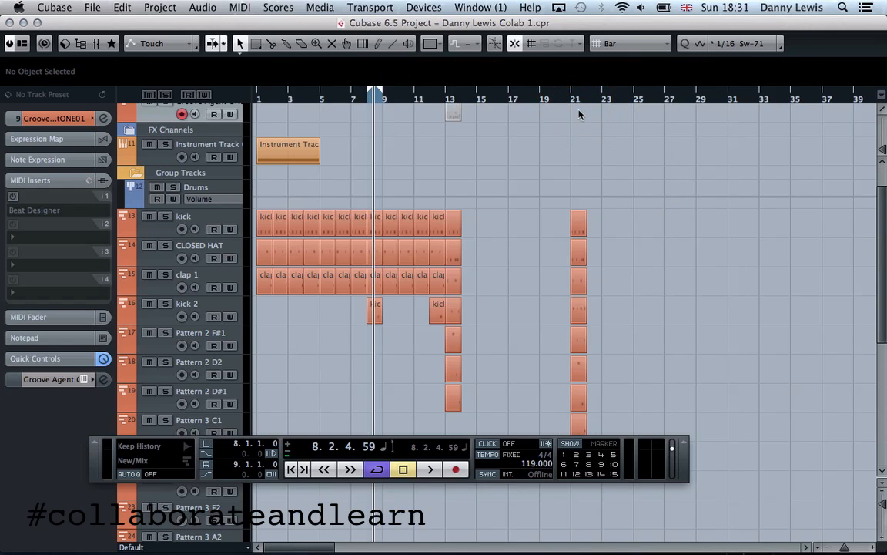
pyautogui.click(453, 113)
pyautogui.press('Delete')
pyautogui.scroll(3, 450, 112)
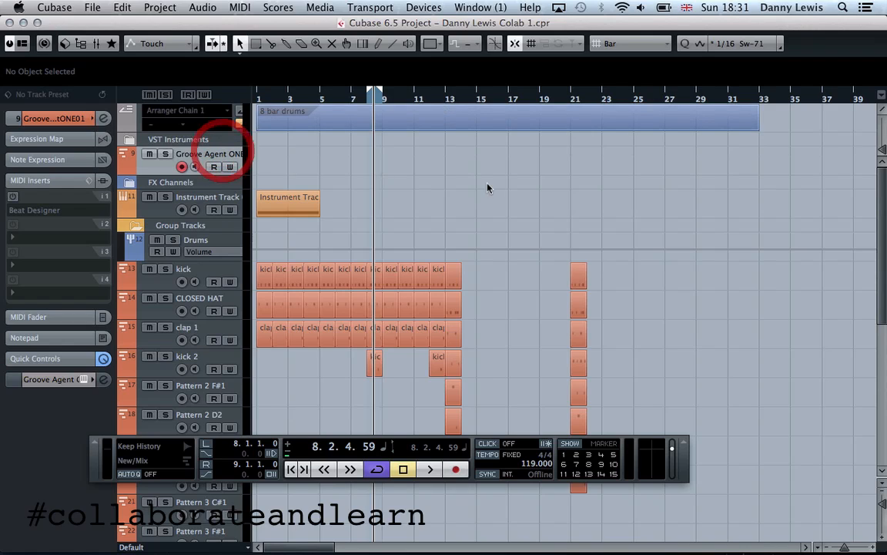
pyautogui.click(478, 161)
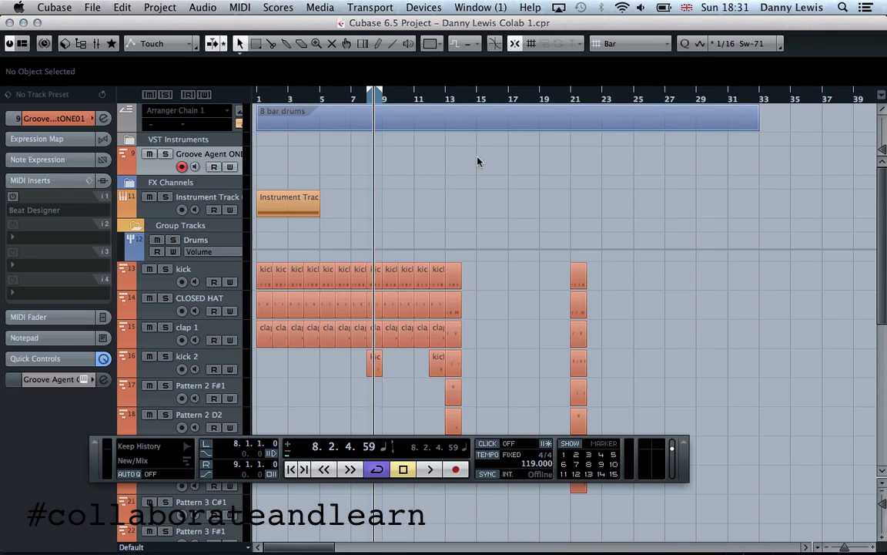
# Enlarge the arrangement view around bars 3 to 23 and move the transport panel down off the lower drum tracks
pyautogui.press('h')
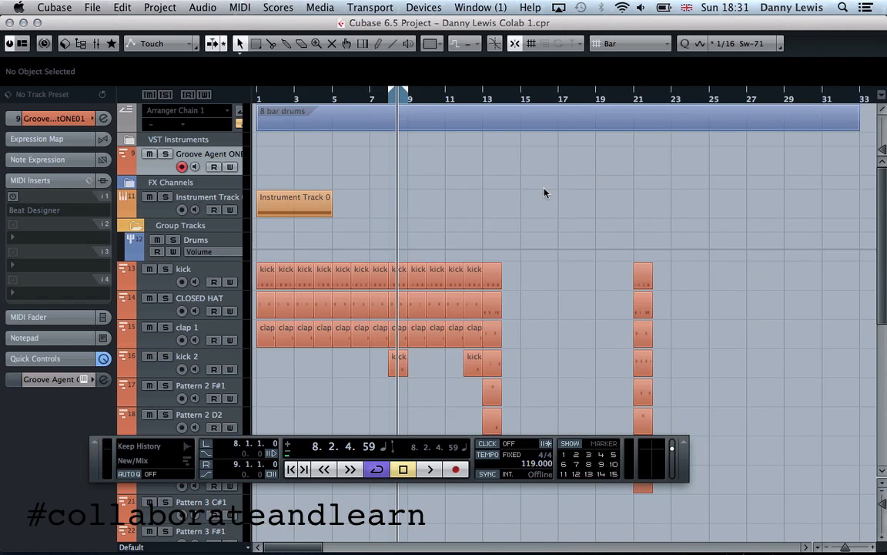
pyautogui.press('h')
pyautogui.press('h')
pyautogui.hscroll(2, 601, 213)
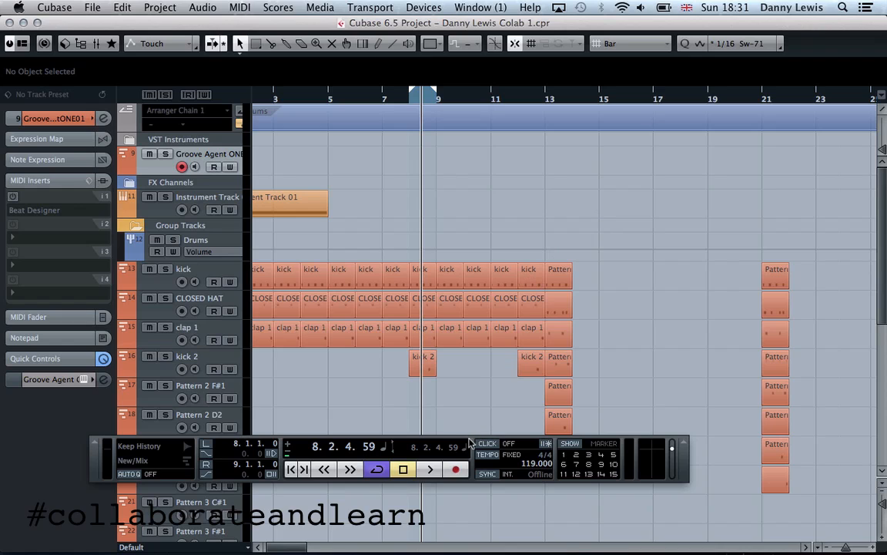
pyautogui.moveTo(472, 441); pyautogui.dragTo(384, 511)
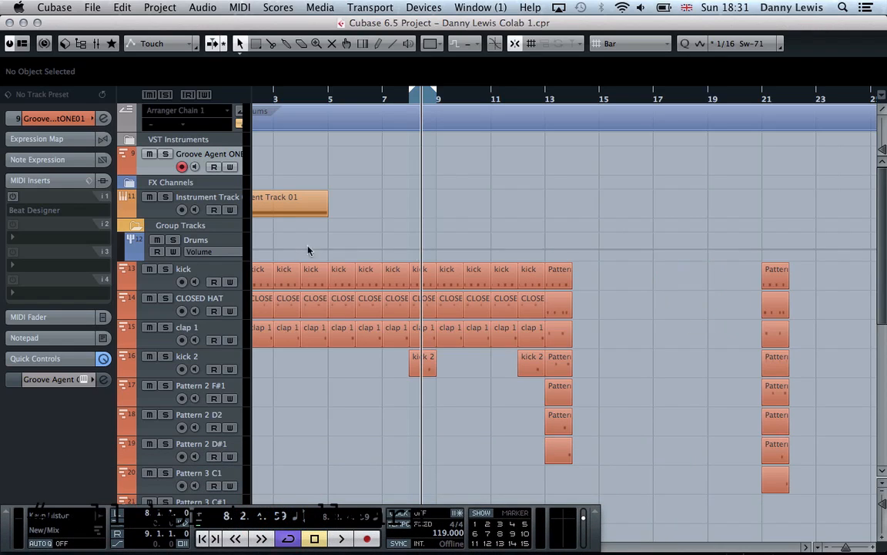
# Loop playback of bar 13 with the Drums group and kick track soloed, and reapply the kick name to the track's parts
pyautogui.click(173, 240)
pyautogui.click(552, 277)
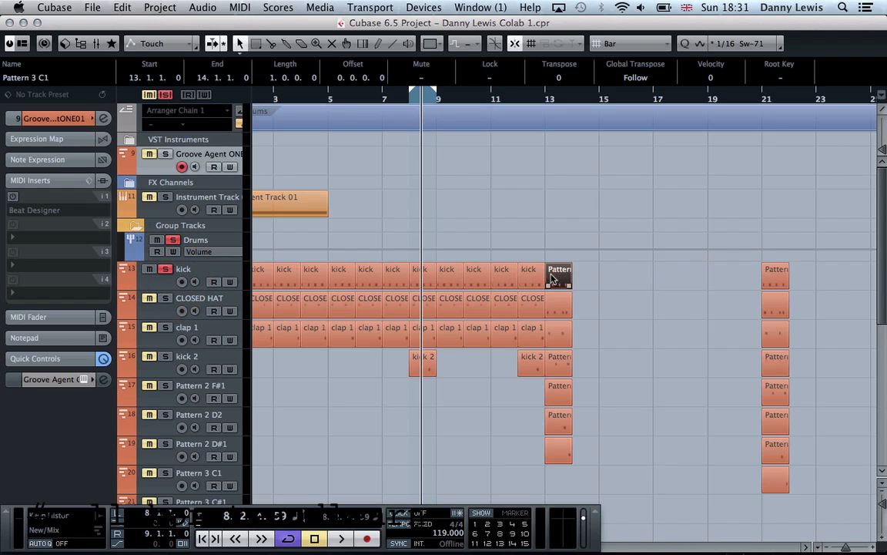
pyautogui.press('p')
pyautogui.click(545, 100)
pyautogui.press('space')
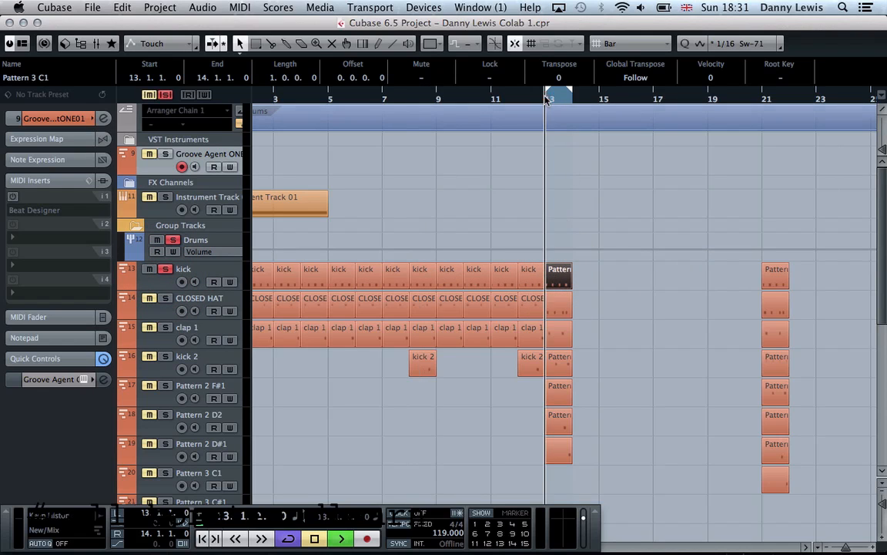
pyautogui.click(237, 270)
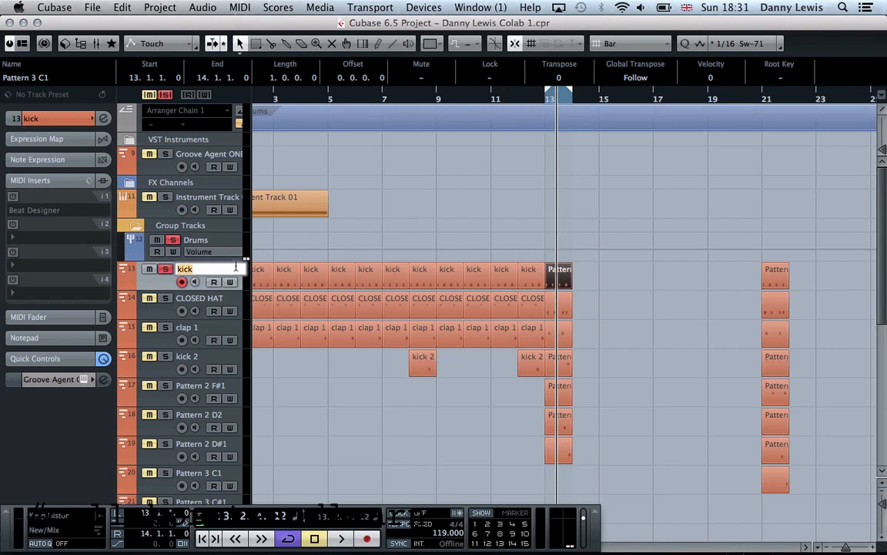
# Solo CLOSED HAT, place the Pattern 3 F#1 part at bar 13 on it, and reapply the track name to its parts
pyautogui.click(164, 299)
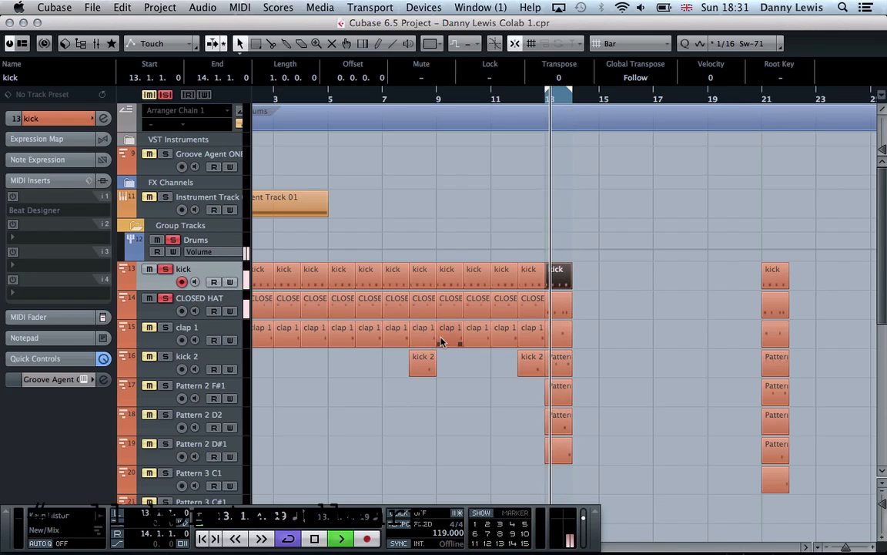
pyautogui.moveTo(552, 308)
pyautogui.mouseDown()
pyautogui.moveTo(567, 489)
pyautogui.moveTo(561, 295)
pyautogui.mouseUp()
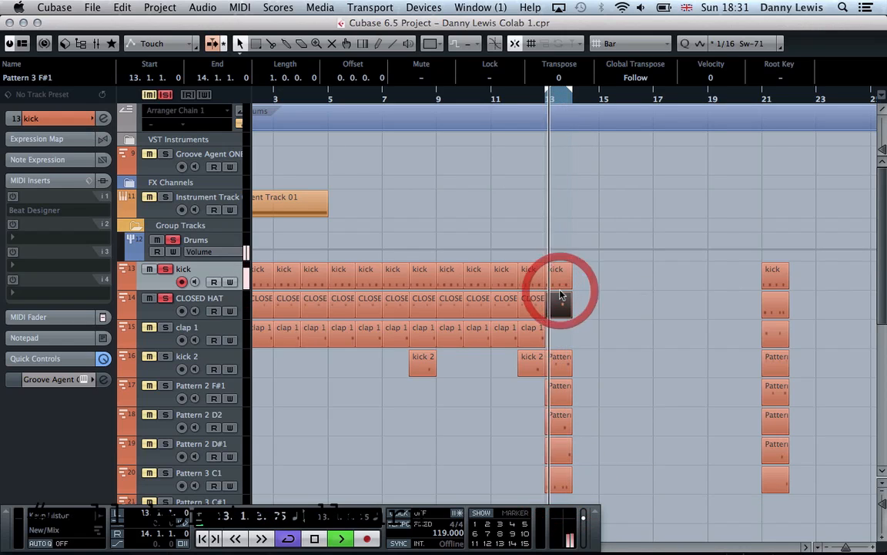
pyautogui.click(208, 300)
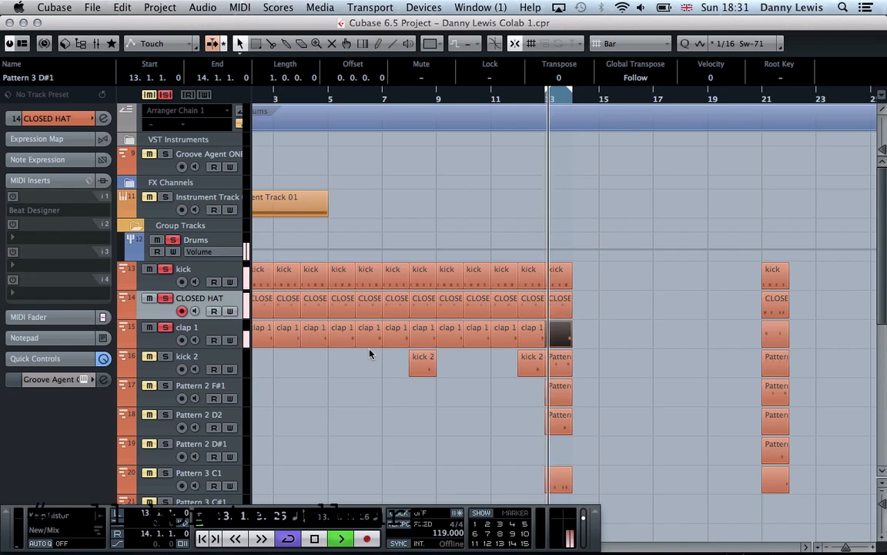
# Reapply the clap 1 name to its track's parts and place the Pattern 3 D2 part at bar 13 on the kick 2 track
pyautogui.doubleClick(188, 327)
pyautogui.press('Return')
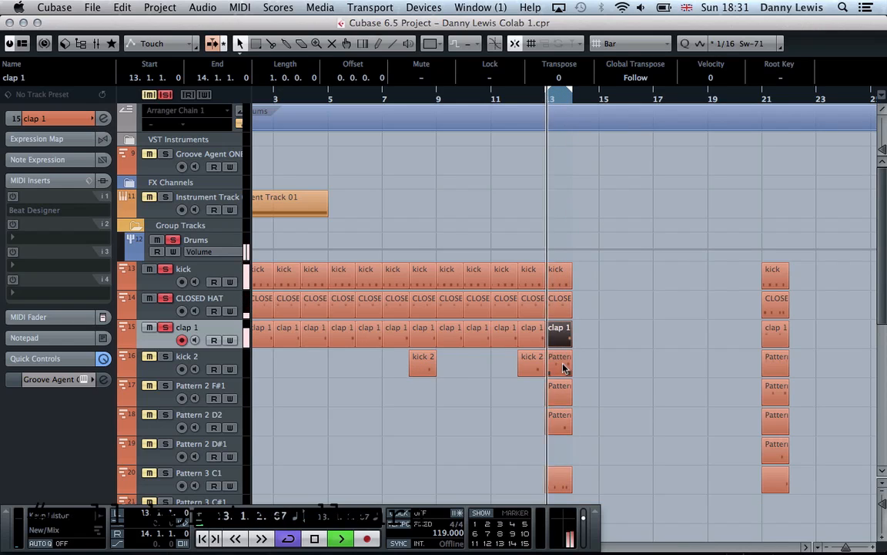
pyautogui.moveTo(558, 362)
pyautogui.mouseDown()
pyautogui.moveTo(566, 451)
pyautogui.moveTo(561, 362)
pyautogui.mouseUp()
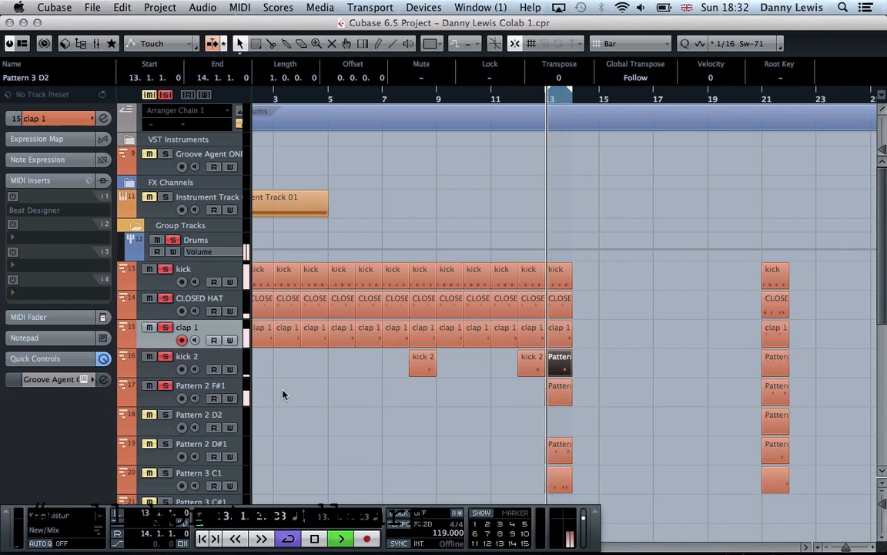
# Rename the Pattern 2 F#1 track and its parts as snare
pyautogui.doubleClick(233, 386)
pyautogui.write('snare')
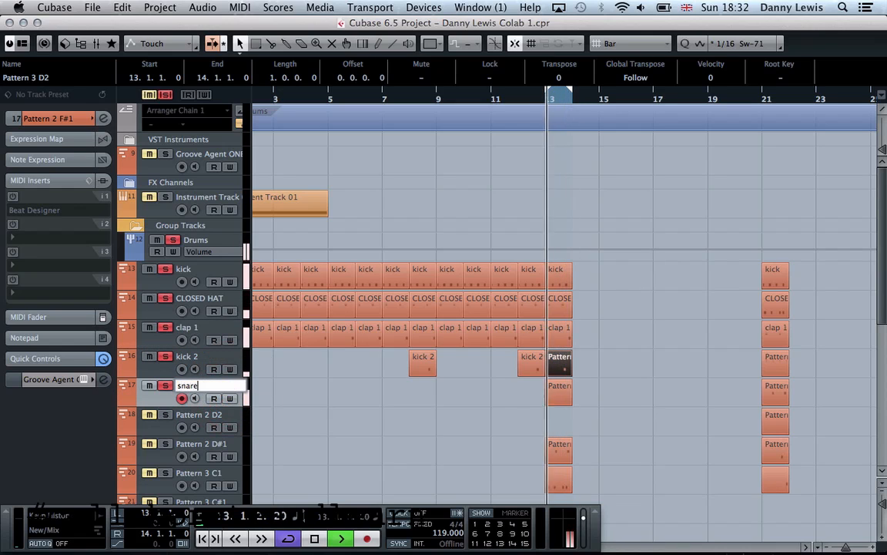
pyautogui.press('Return')
# Audition the Pattern 3 F2 part at bar 13 and rename its Pattern 2 D#1 track and parts as snare 2
pyautogui.scroll(-2, 452, 368)
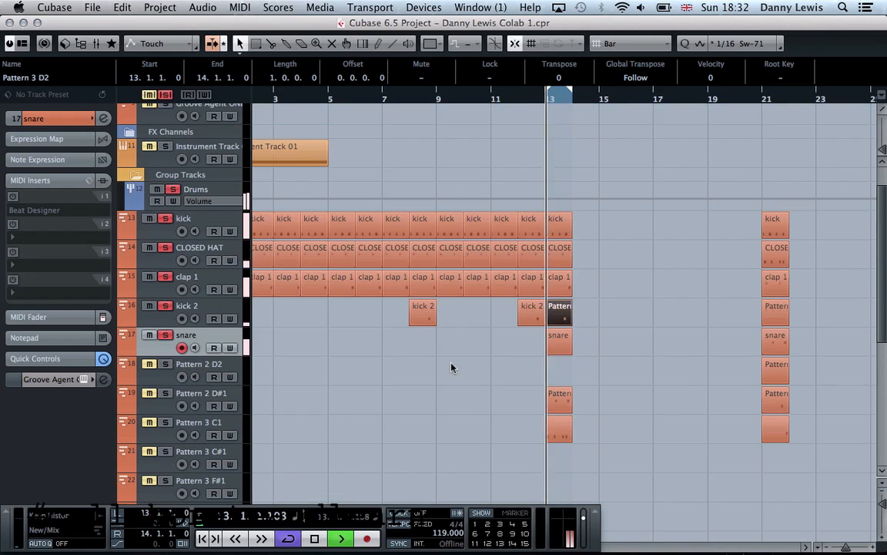
pyautogui.click(559, 410)
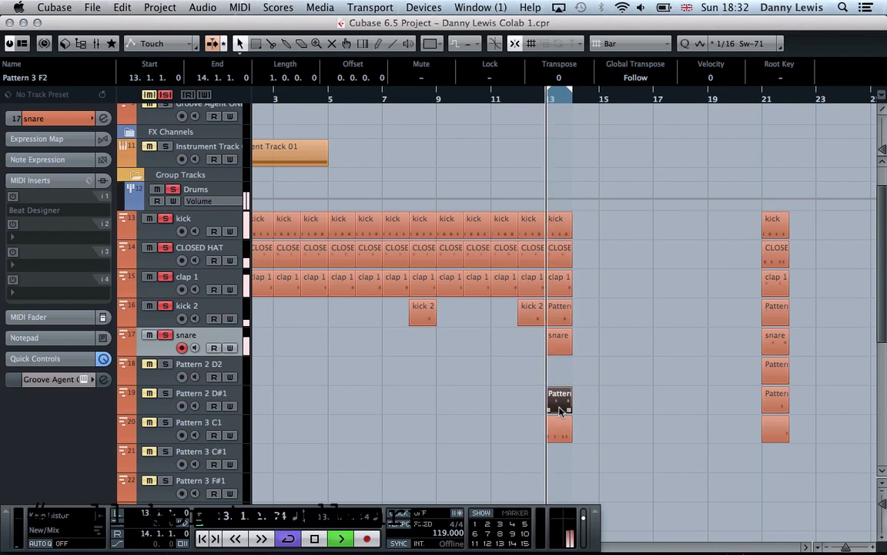
pyautogui.click(152, 396)
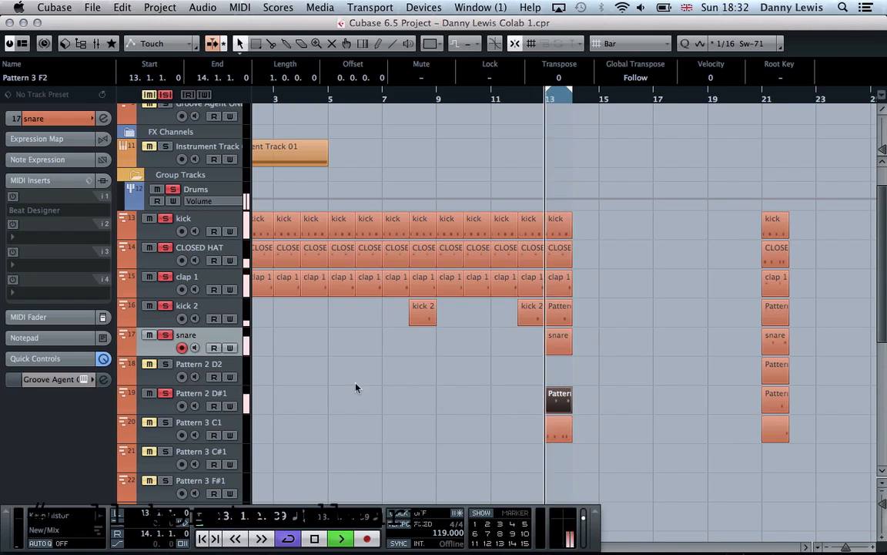
pyautogui.click(177, 392)
pyautogui.doubleClick(184, 394)
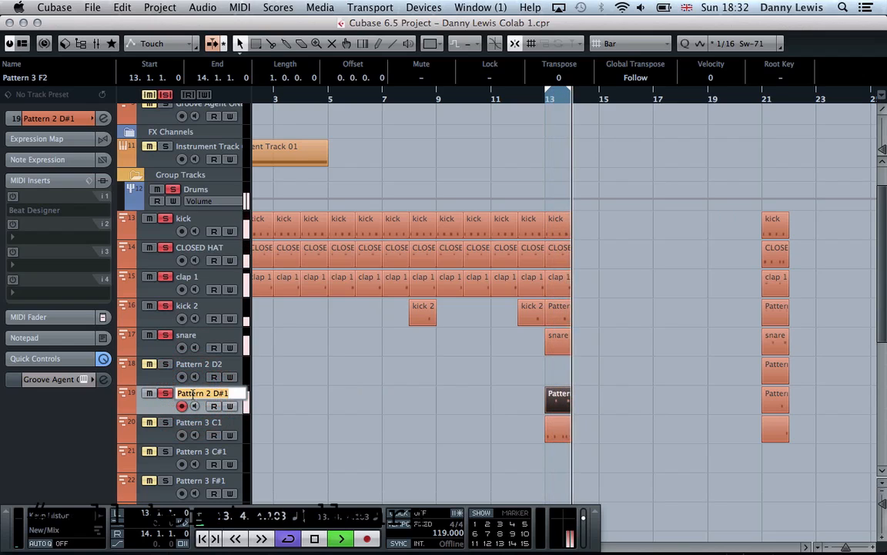
pyautogui.write('snare 2')
pyautogui.press('Return')
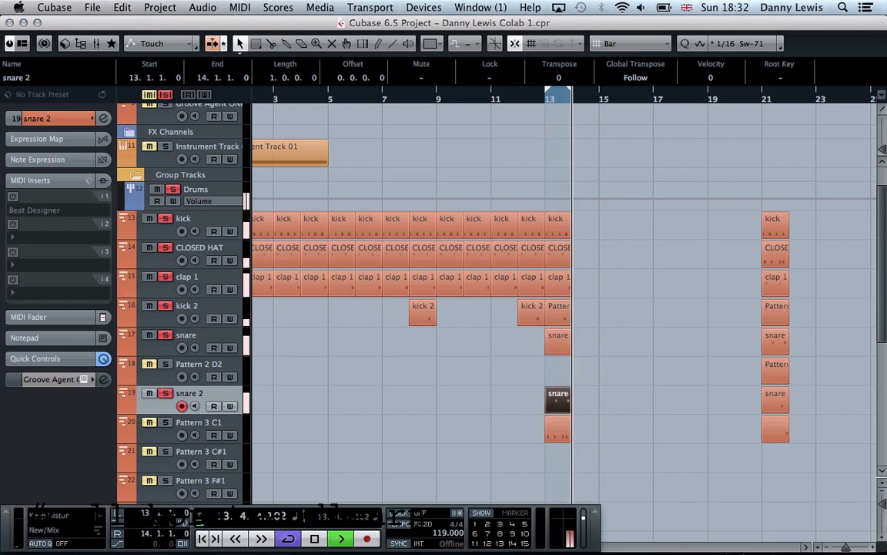
# Solo the Pattern 3 C1 track and rename it and its parts as rimshot
pyautogui.click(188, 423)
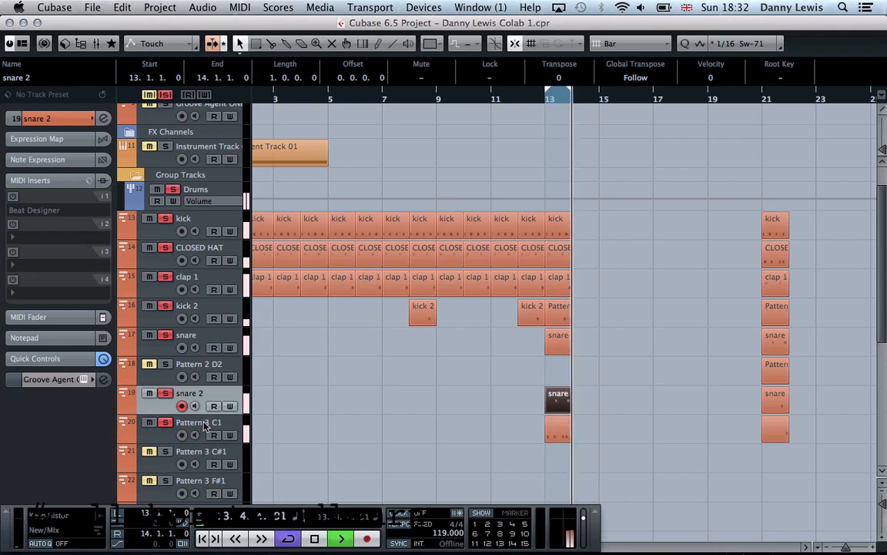
pyautogui.doubleClick(201, 422)
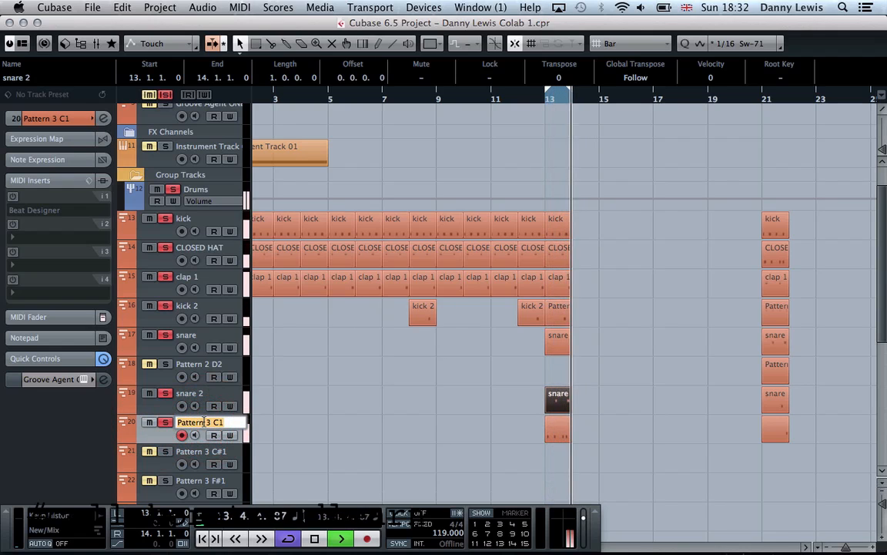
pyautogui.write('rimshot')
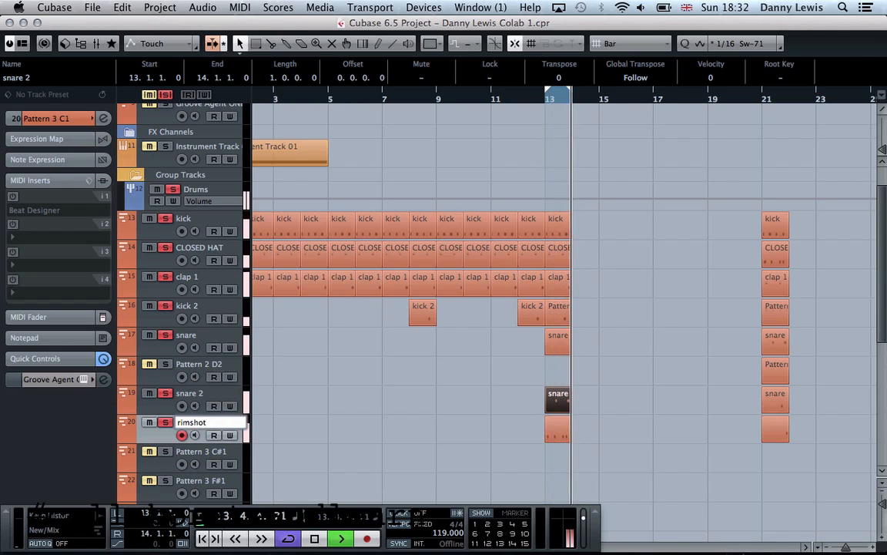
pyautogui.press('Return')
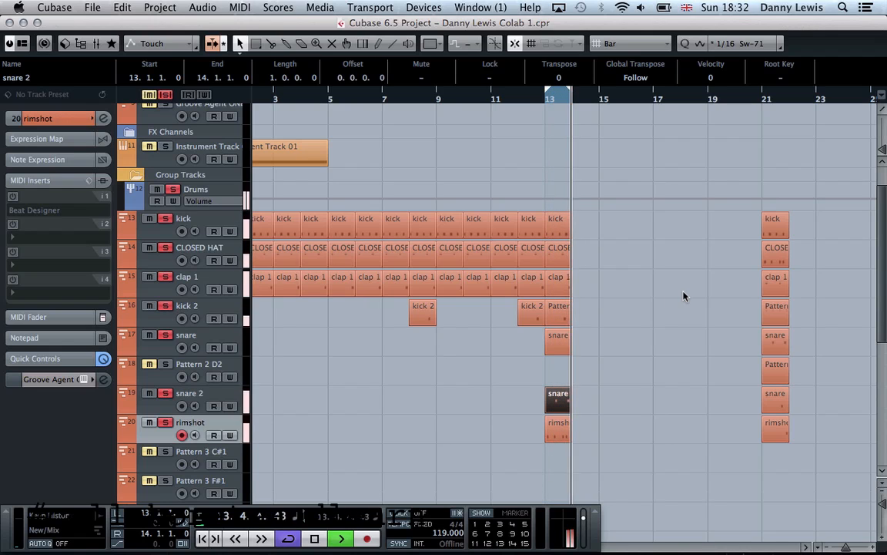
# Stop the loop playback and audition the drum parts at bar 21
pyautogui.press('space')
pyautogui.press('h')
pyautogui.press('h')
pyautogui.press('h')
pyautogui.press('h')
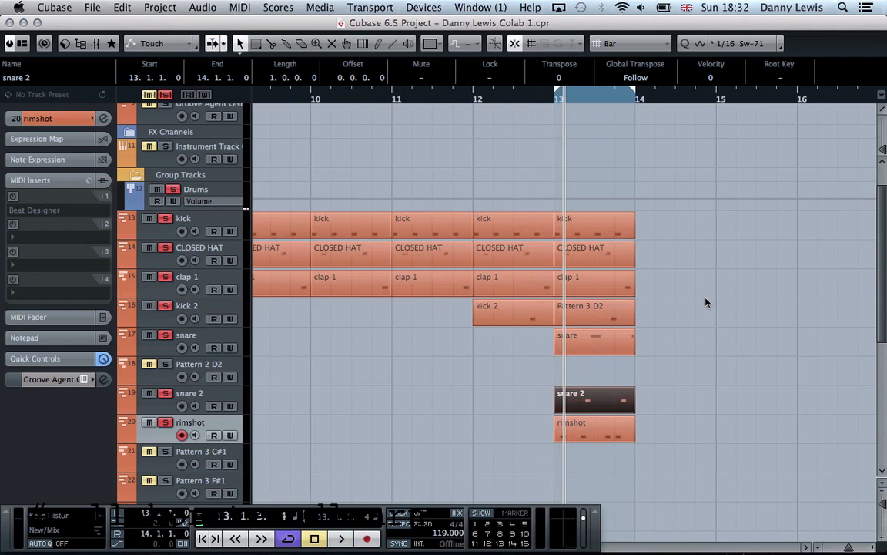
pyautogui.press('g')
pyautogui.press('g')
pyautogui.press('g')
pyautogui.press('g')
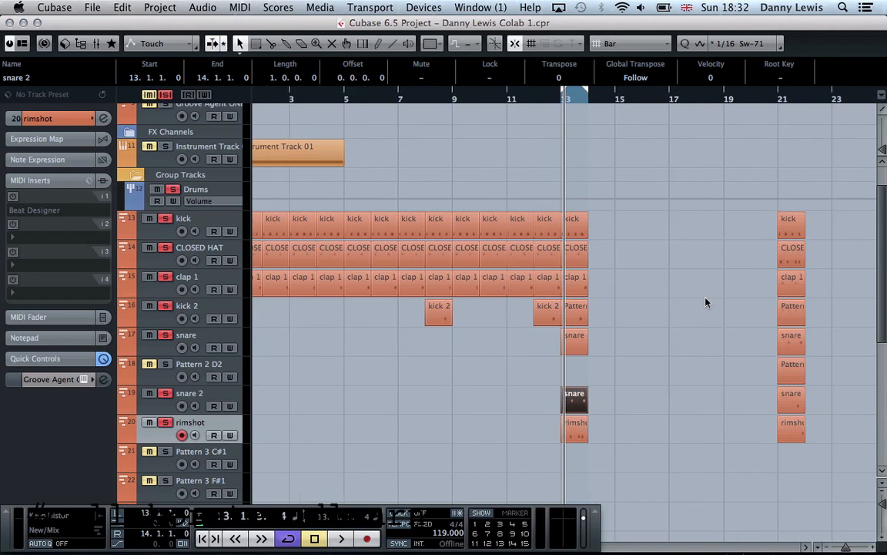
pyautogui.click(777, 104)
pyautogui.press('space')
pyautogui.press('h')
pyautogui.press('h')
pyautogui.press('h')
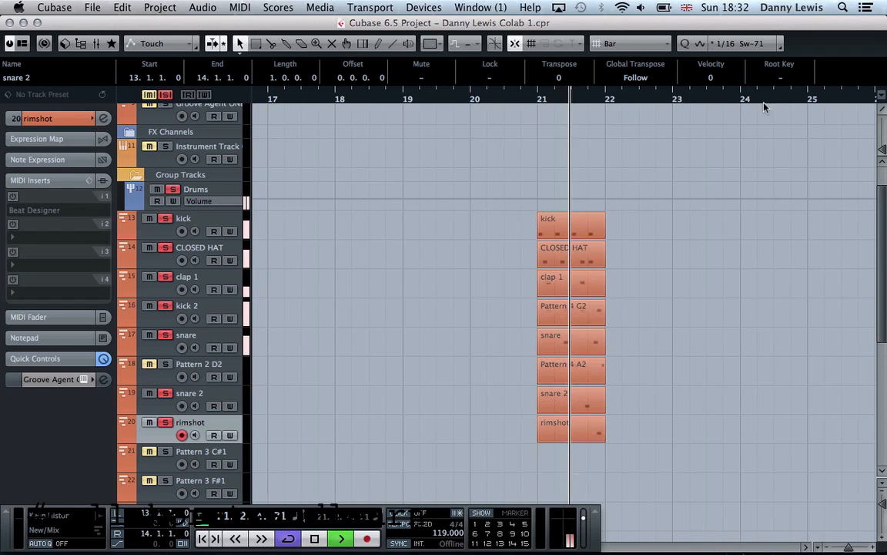
pyautogui.press('space')
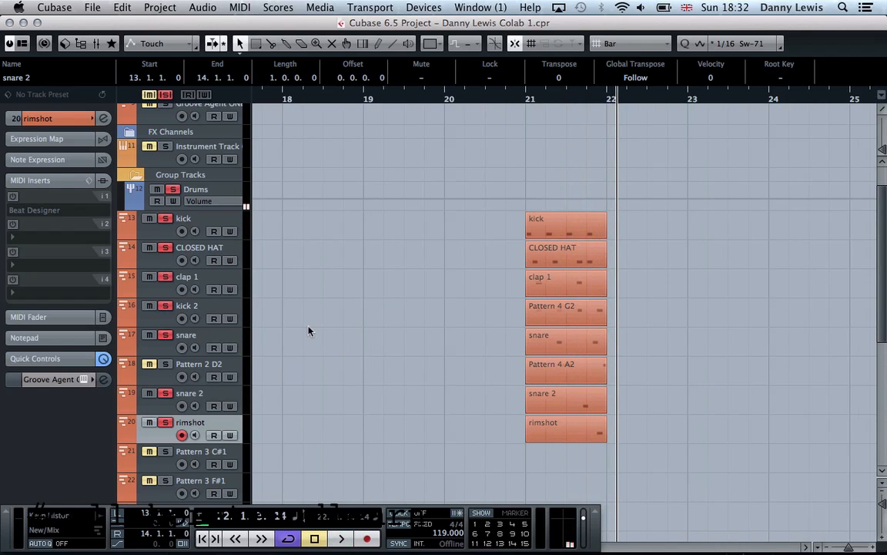
# Move the bar 21 CLOSED HAT part to the Pattern 3 C#1 track and the clap 1 part to the CLOSED HAT track
pyautogui.press('g')
pyautogui.press('g')
pyautogui.press('g')
pyautogui.press('g')
pyautogui.press('g')
pyautogui.press('g')
pyautogui.press('g')
pyautogui.press('g')
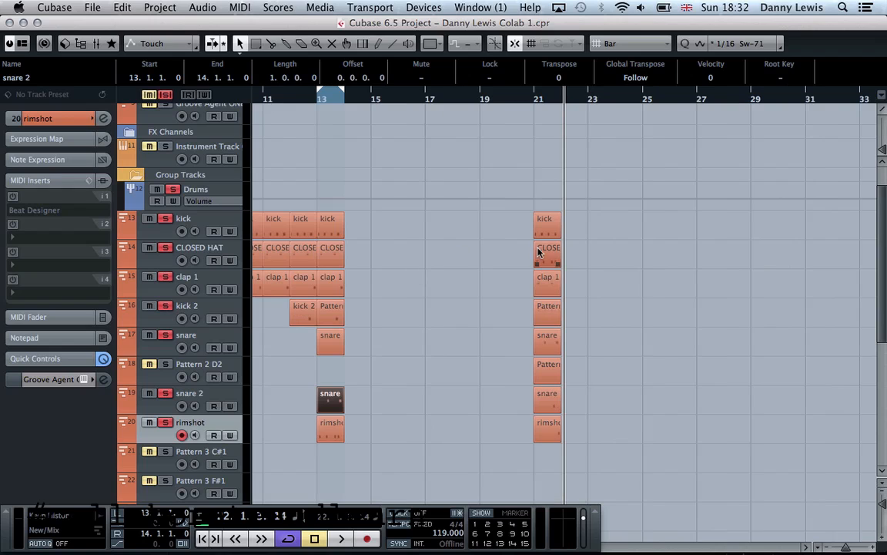
pyautogui.moveTo(537, 252); pyautogui.dragTo(537, 457)
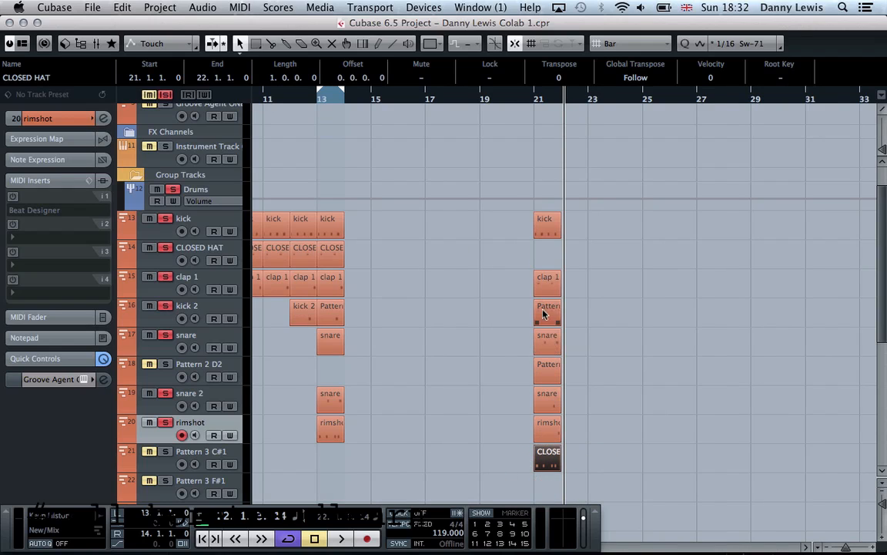
pyautogui.moveTo(543, 292); pyautogui.dragTo(543, 268)
pyautogui.press('h')
pyautogui.press('h')
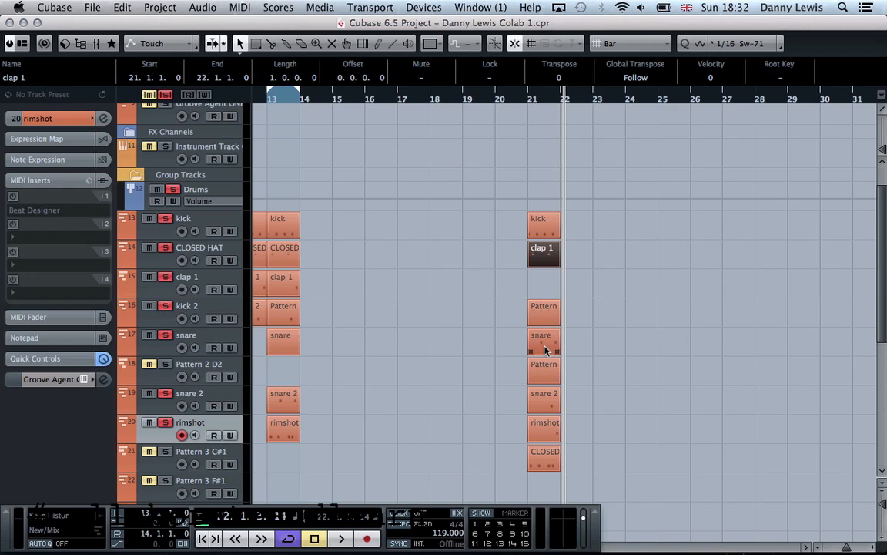
pyautogui.press('g')
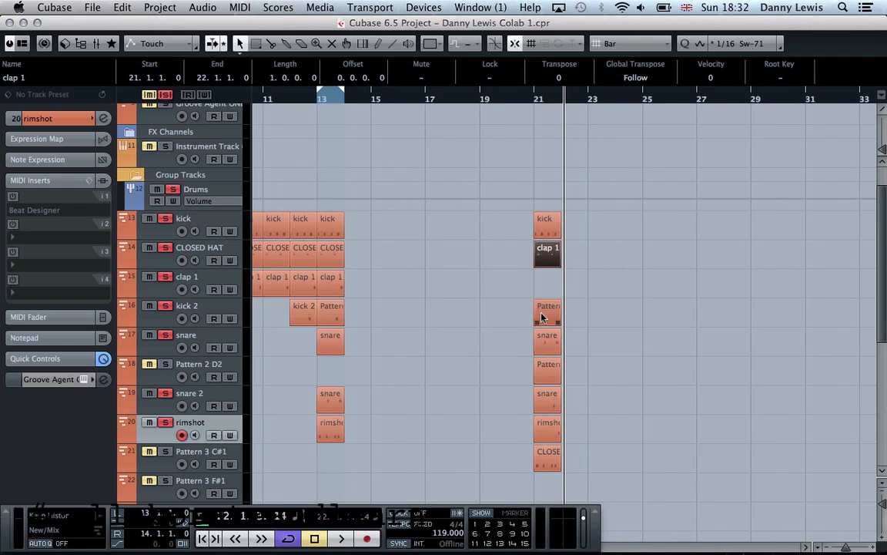
pyautogui.press('h')
pyautogui.press('h')
pyautogui.press('h')
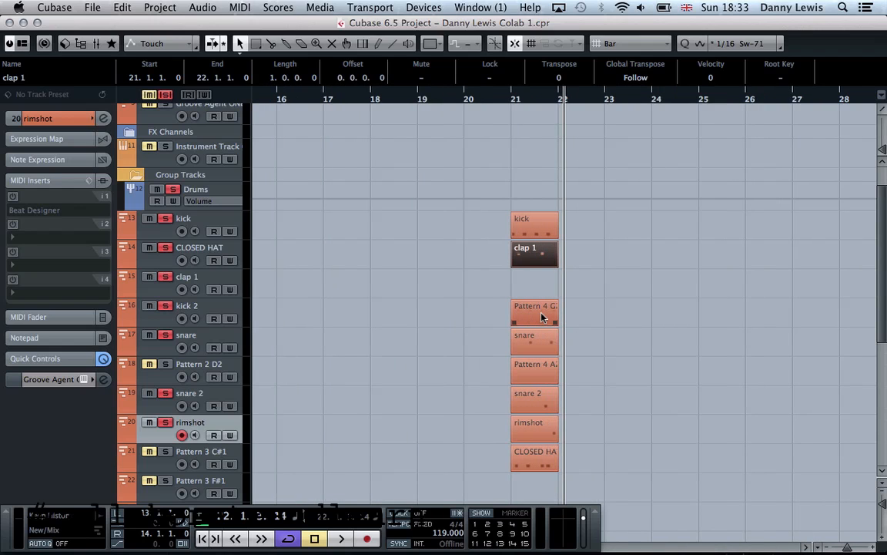
pyautogui.press('g')
pyautogui.press('g')
pyautogui.press('g')
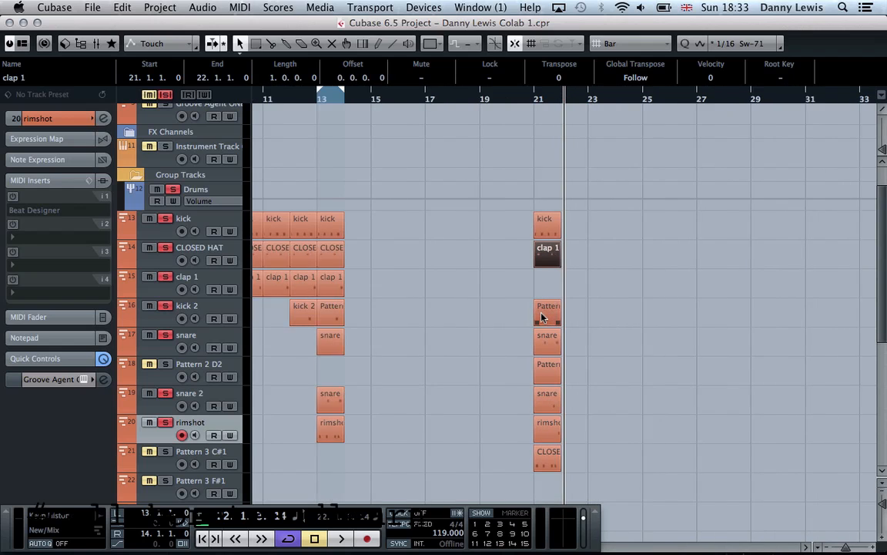
pyautogui.press('g')
pyautogui.press('g')
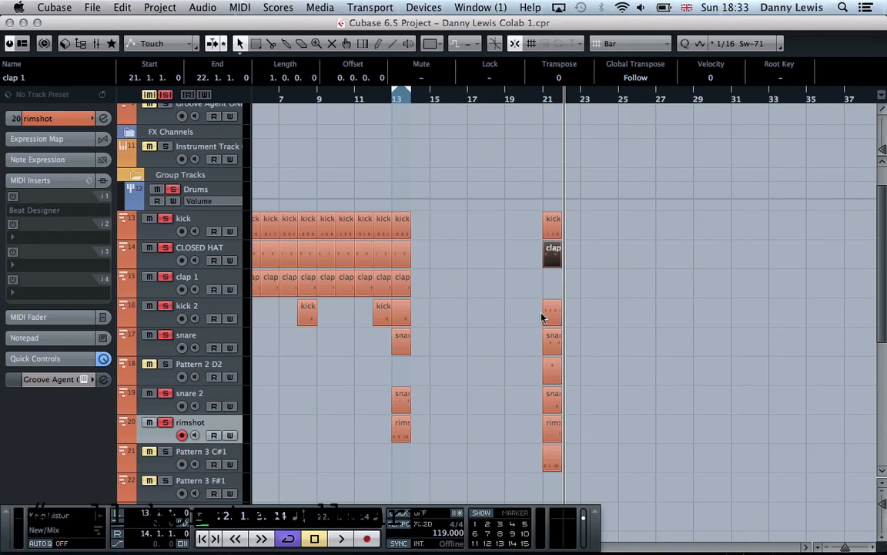
pyautogui.press('g')
pyautogui.press('g')
pyautogui.press('g')
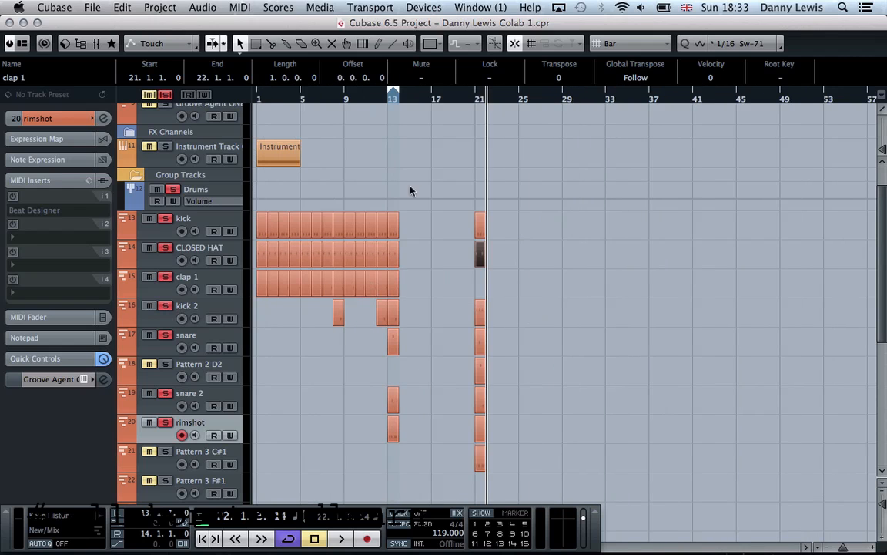
pyautogui.press('h')
pyautogui.press('h')
pyautogui.press('h')
pyautogui.press('h')
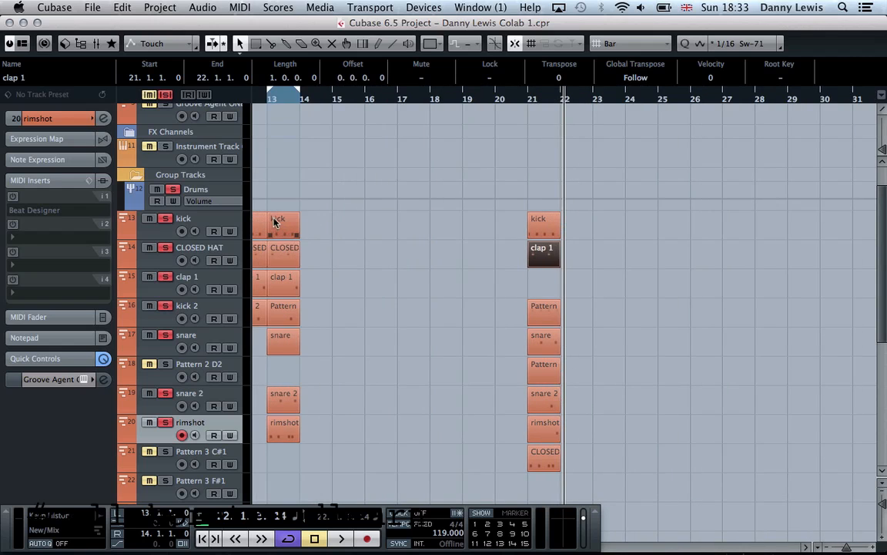
pyautogui.click(275, 222)
pyautogui.press('g')
pyautogui.press('g')
pyautogui.press('g')
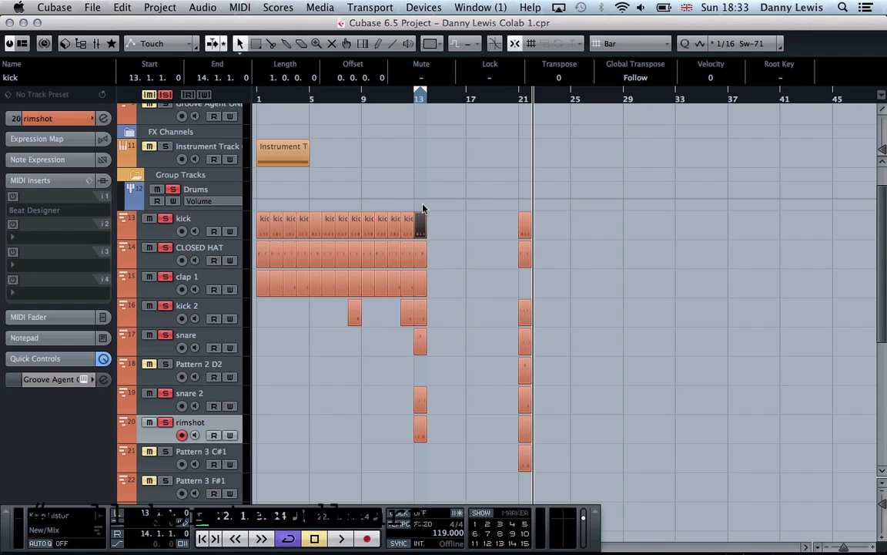
pyautogui.press('h')
pyautogui.press('h')
pyautogui.press('h')
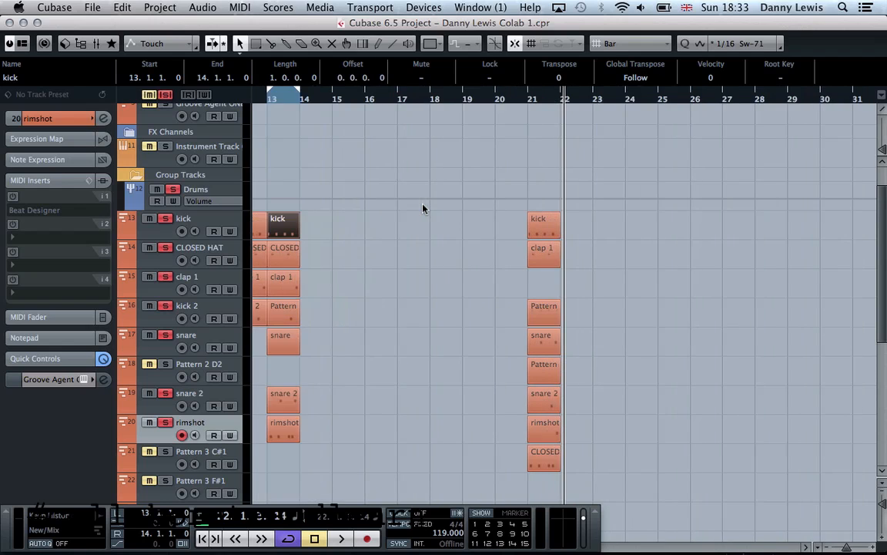
pyautogui.hscroll(-5, 422, 207)
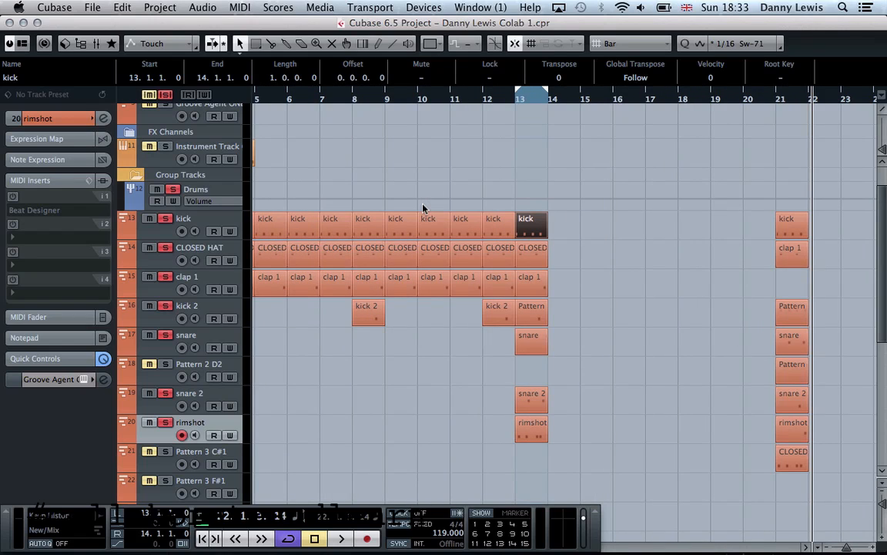
pyautogui.press('g')
pyautogui.press('g')
pyautogui.press('g')
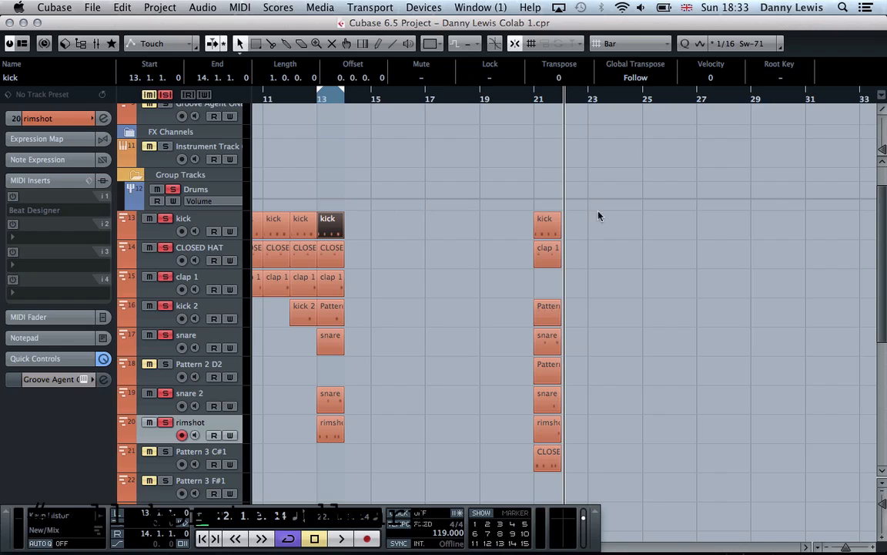
# Loop playback over the kick part at bar 21 and solo the Pattern 2 D2 and Pattern 3 C#1 tracks as well
pyautogui.click(543, 234)
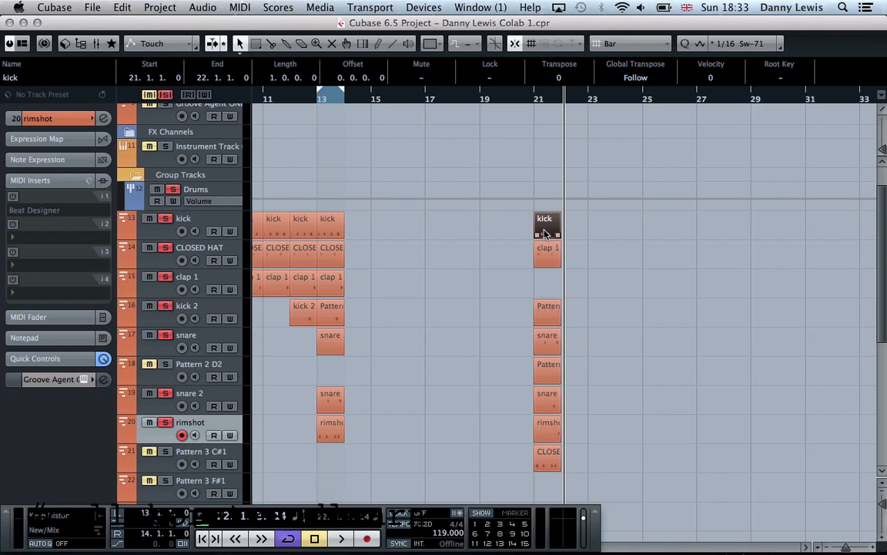
pyautogui.click(530, 102)
pyautogui.press('space')
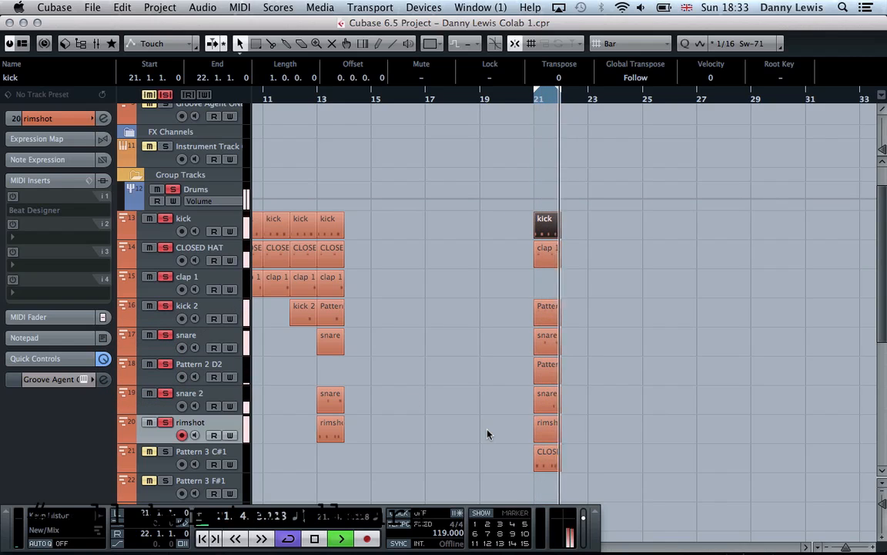
pyautogui.click(153, 453)
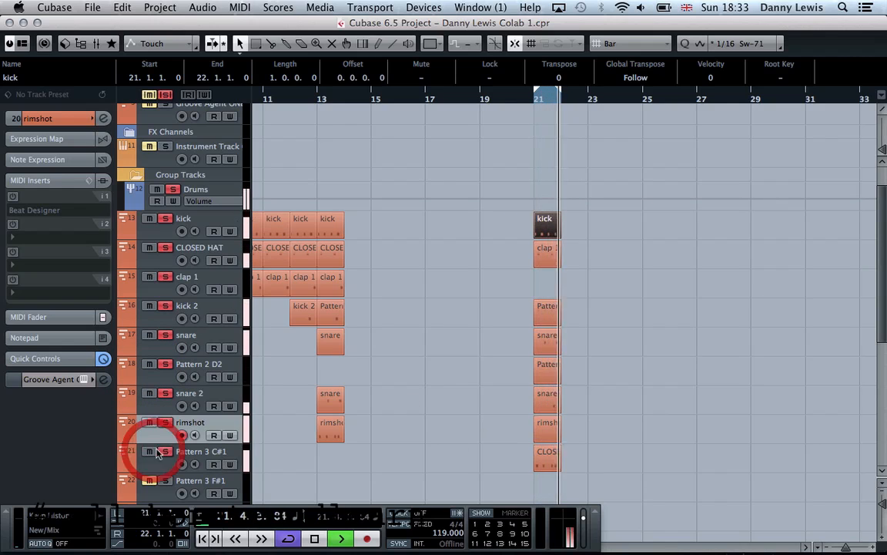
# Open the snare part at bar 21 in the Key Editor and examine the timing of its last note
pyautogui.press('h')
pyautogui.press('h')
pyautogui.press('h')
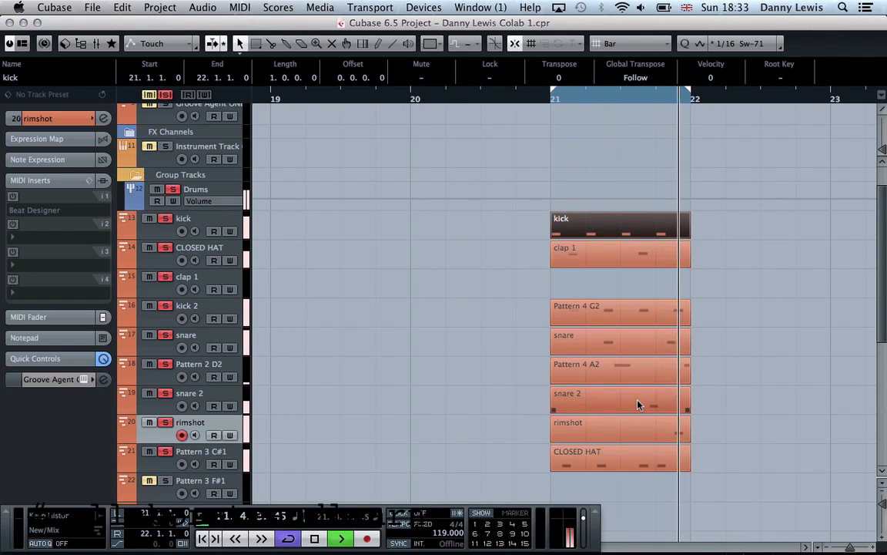
pyautogui.doubleClick(614, 333)
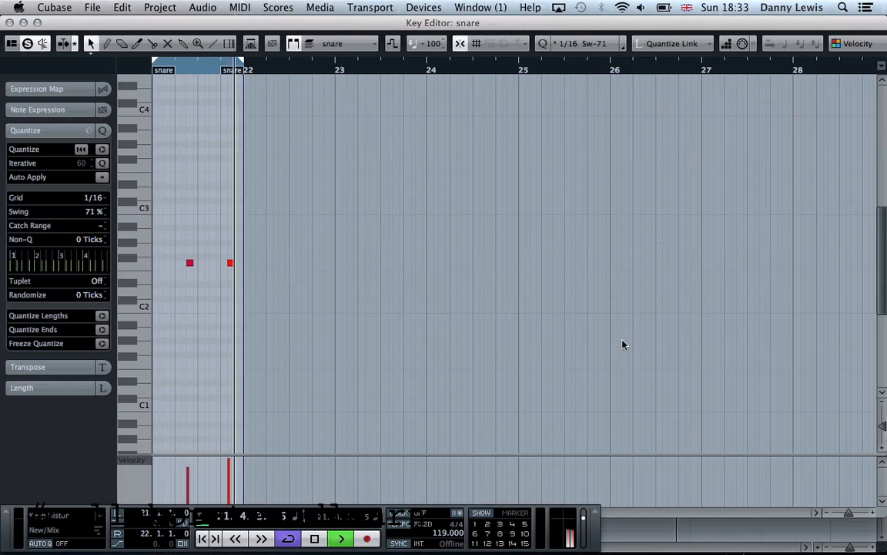
pyautogui.press('h')
pyautogui.press('h')
pyautogui.press('h')
pyautogui.press('h')
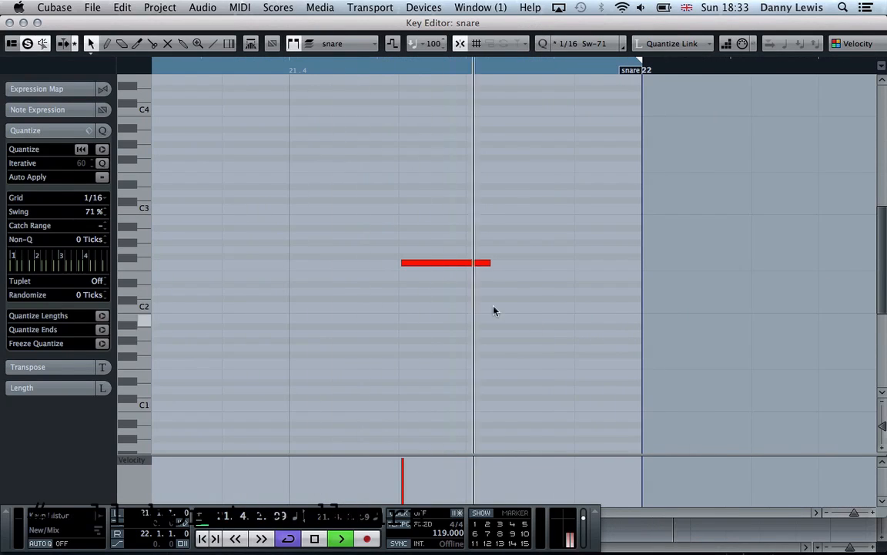
# Set the 1/16 quantize swing to 80% in the Quantize Panel and return to the project arrangement
pyautogui.click(624, 45)
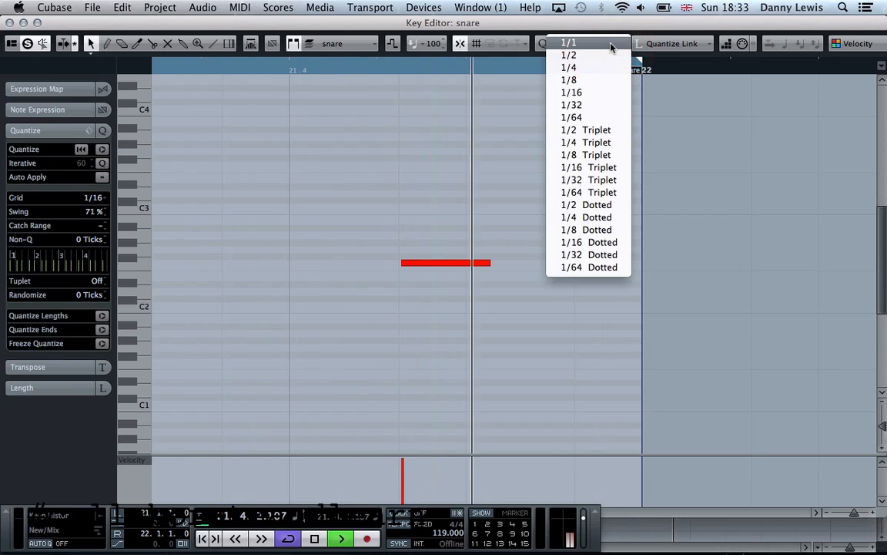
pyautogui.click(552, 32)
pyautogui.click(624, 44)
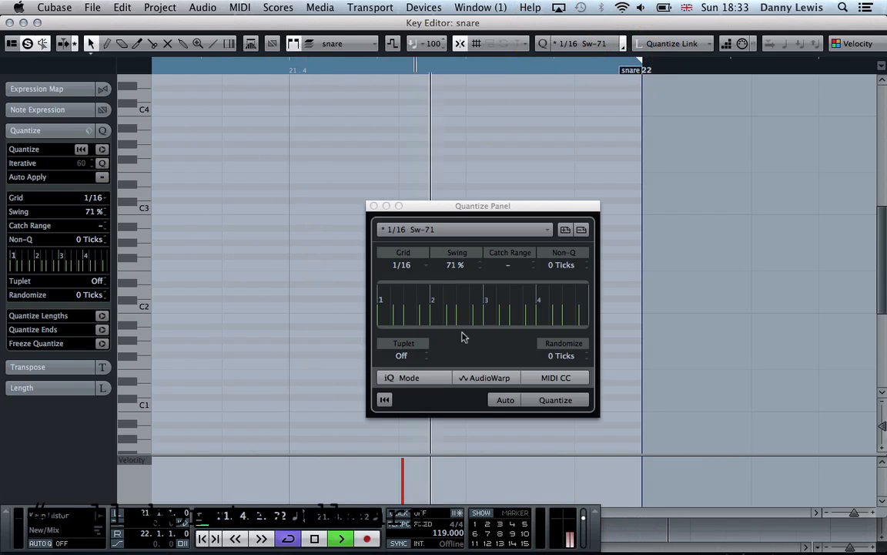
pyautogui.click(742, 164)
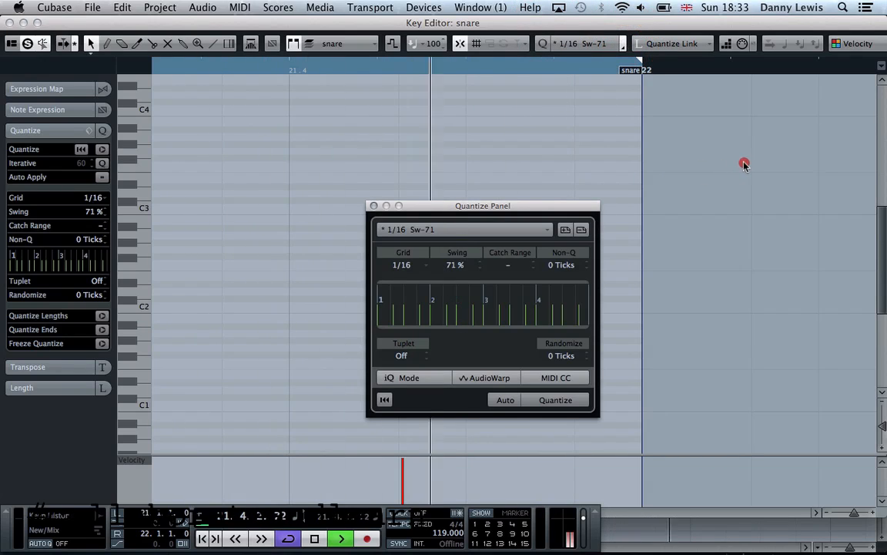
pyautogui.moveTo(473, 213); pyautogui.dragTo(666, 158)
pyautogui.moveTo(652, 207); pyautogui.dragTo(648, 216)
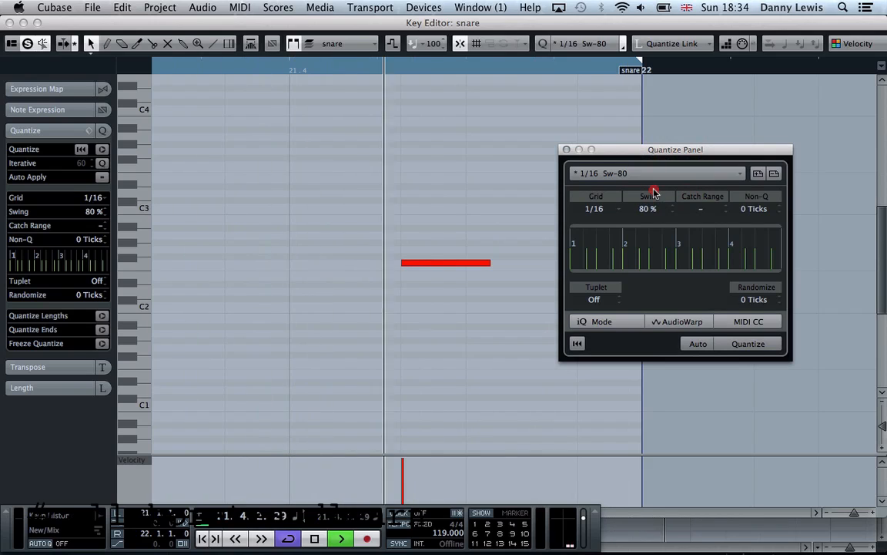
pyautogui.click(567, 149)
pyautogui.press('Escape')
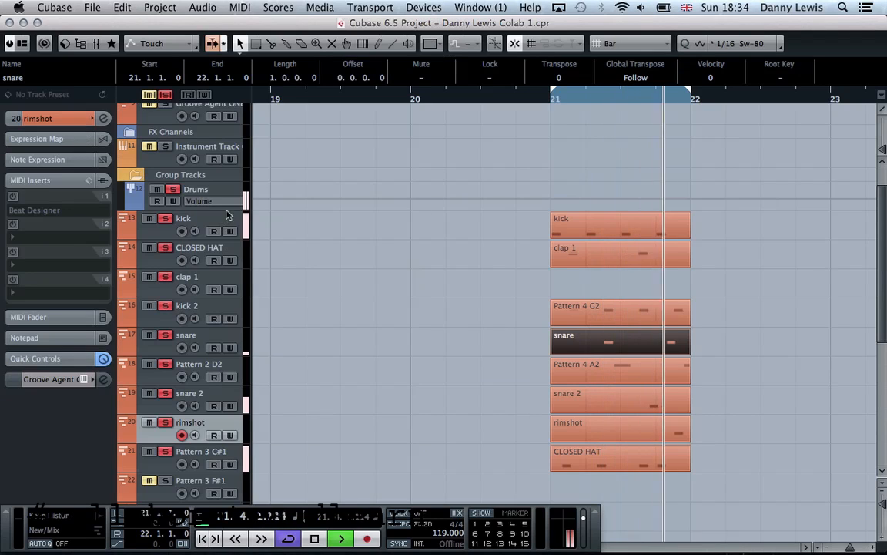
# Take the rimshot and Pattern 3 C#1 tracks out of solo during the bar 21 loop
pyautogui.press('g')
pyautogui.press('g')
pyautogui.press('g')
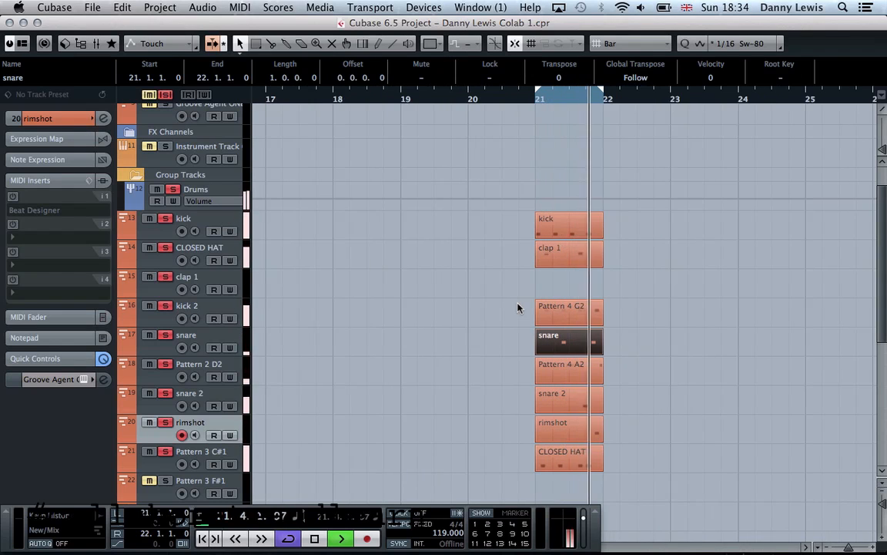
pyautogui.click(148, 423)
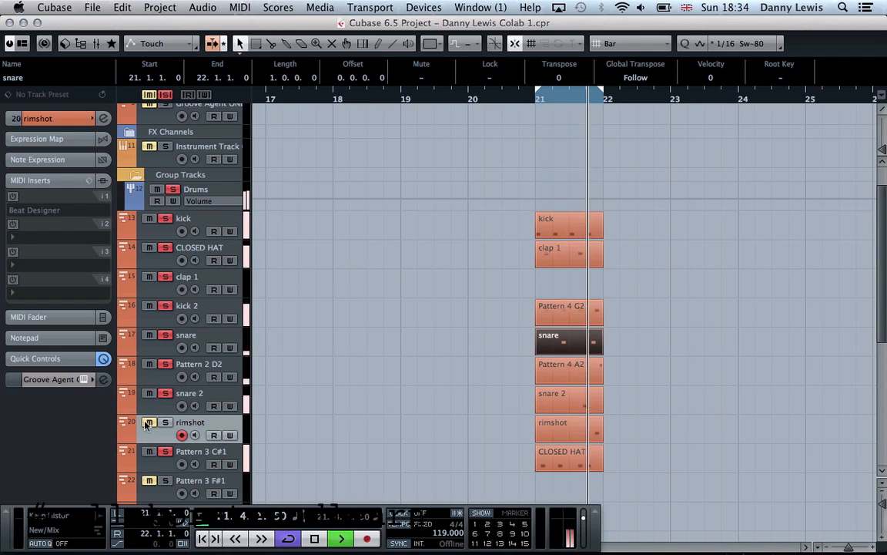
pyautogui.click(148, 452)
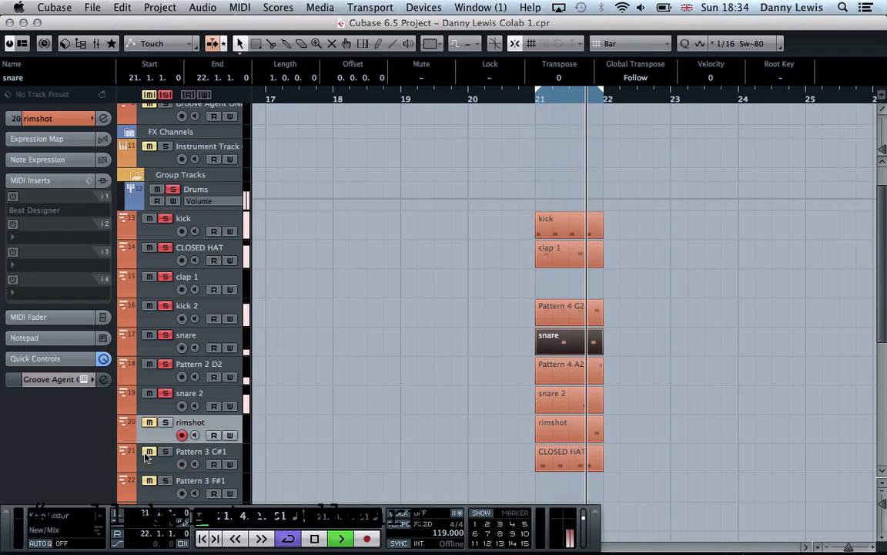
# Open the Mixer, clear all channel solos, and solo only the Snare channel for playback of the bar 21 loop
pyautogui.press('g')
pyautogui.press('g')
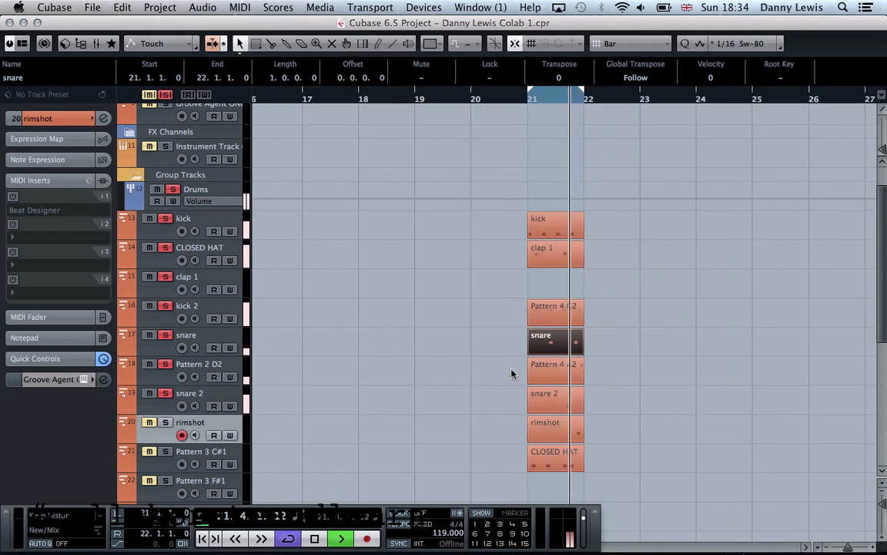
pyautogui.press('g')
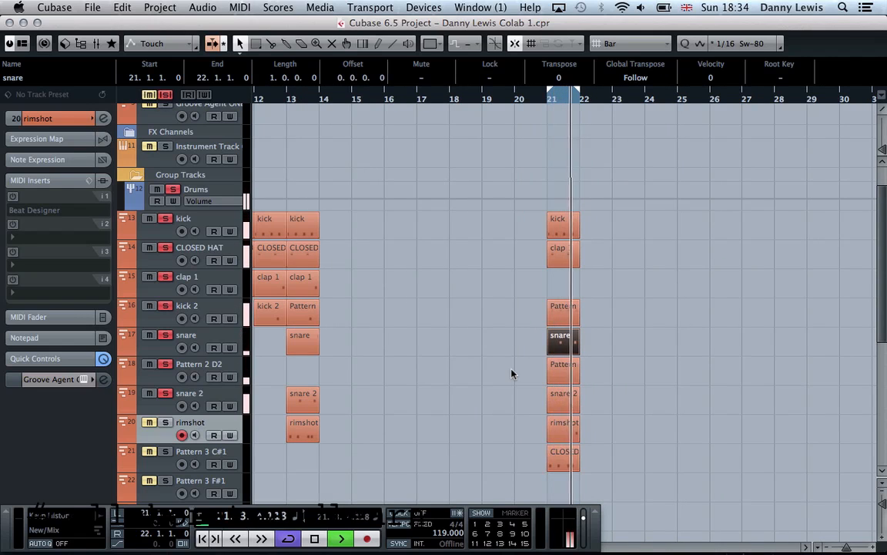
pyautogui.click(100, 44)
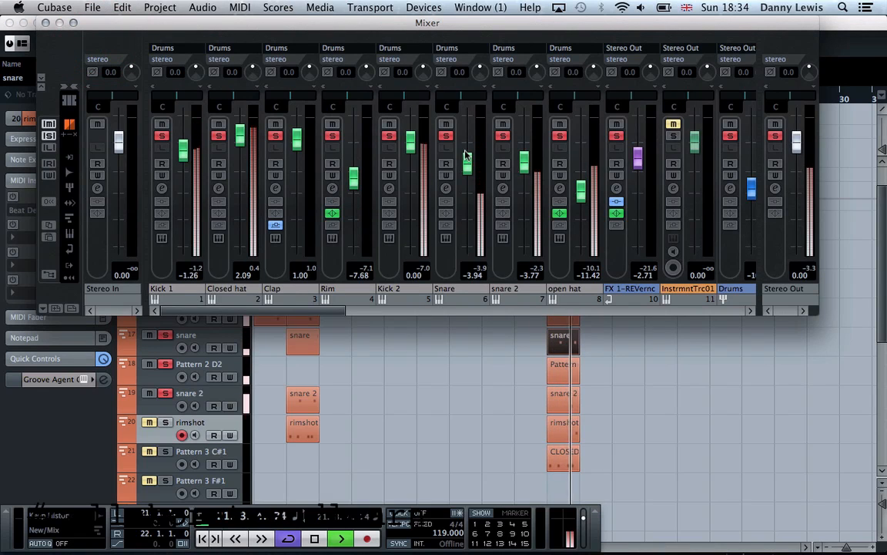
pyautogui.click(50, 136)
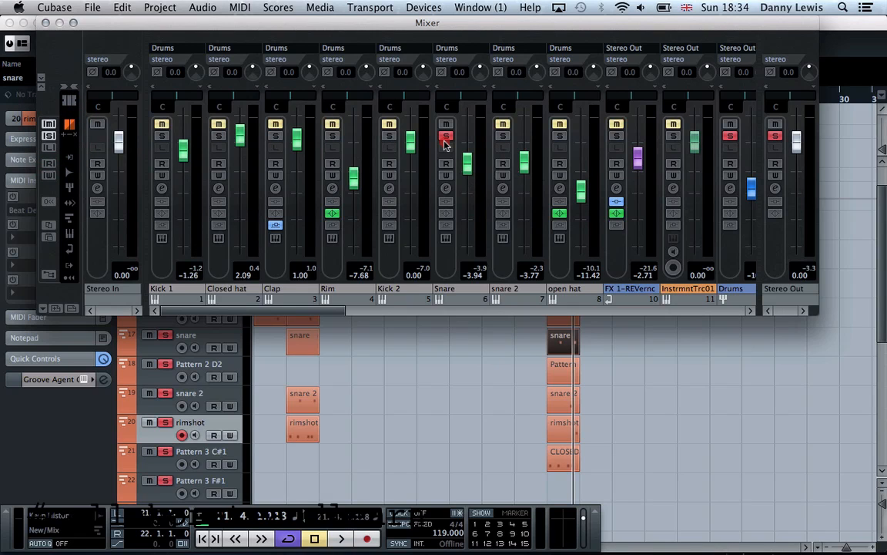
pyautogui.click(445, 136)
pyautogui.press('space')
# Open the Snare channel's settings, stop playback and load Voxengo SPAN in insert slot 2
pyautogui.click(445, 189)
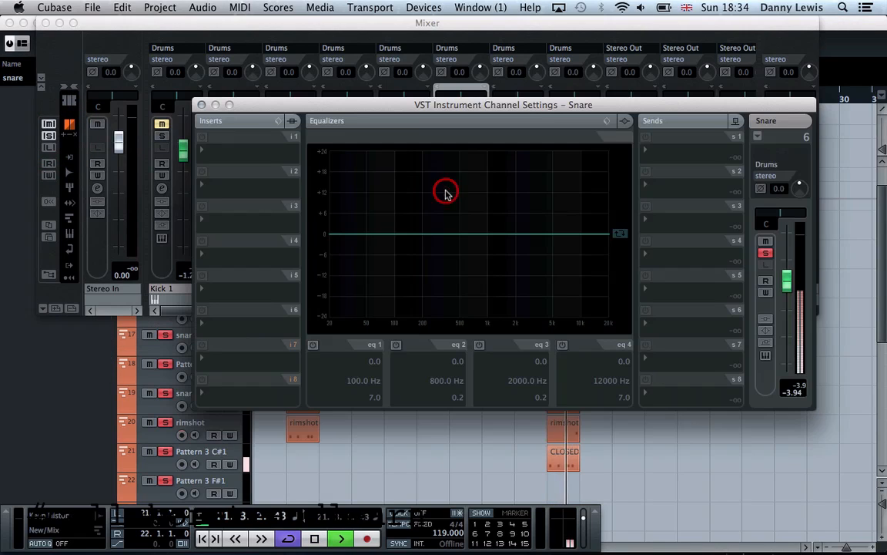
pyautogui.press('space')
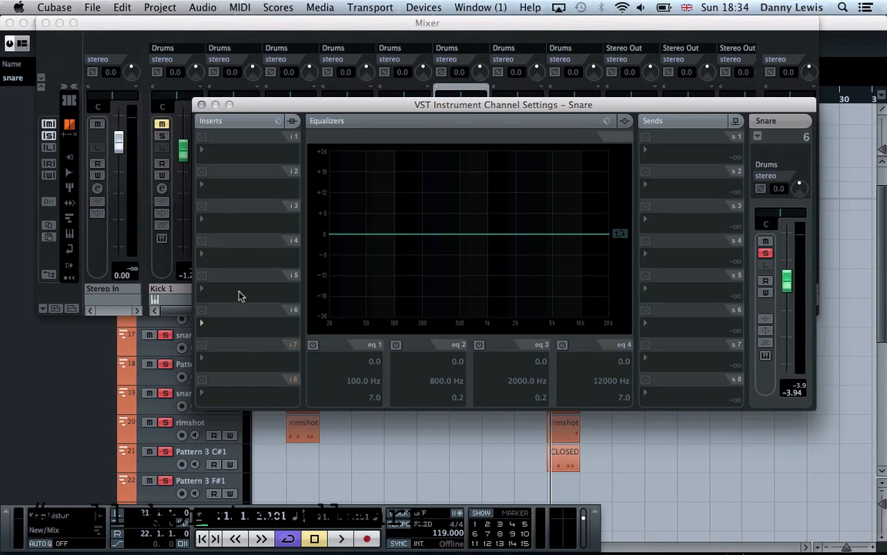
pyautogui.click(235, 185)
pyautogui.moveTo(337, 369)
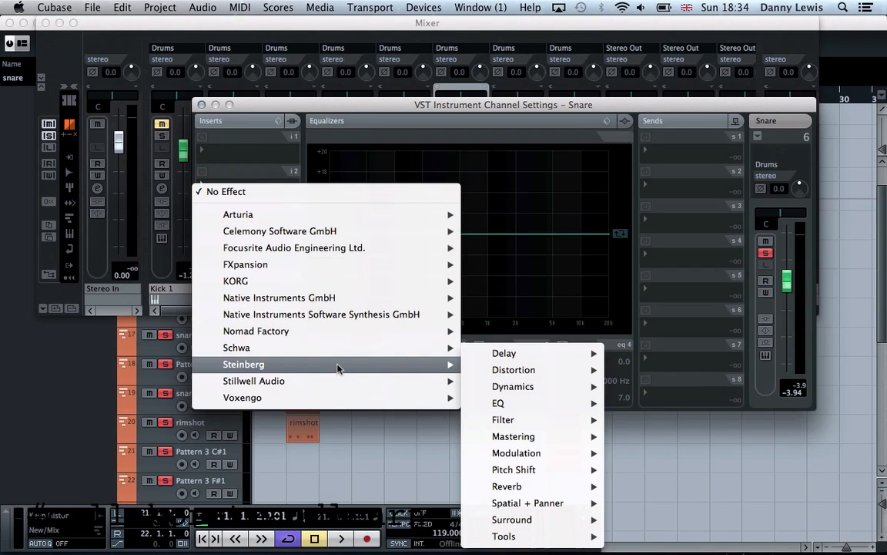
pyautogui.moveTo(544, 389)
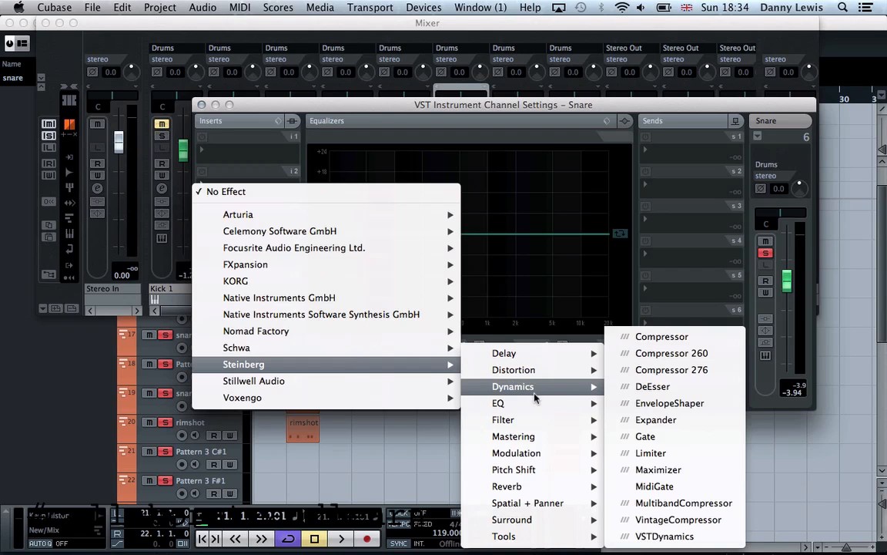
pyautogui.moveTo(535, 439)
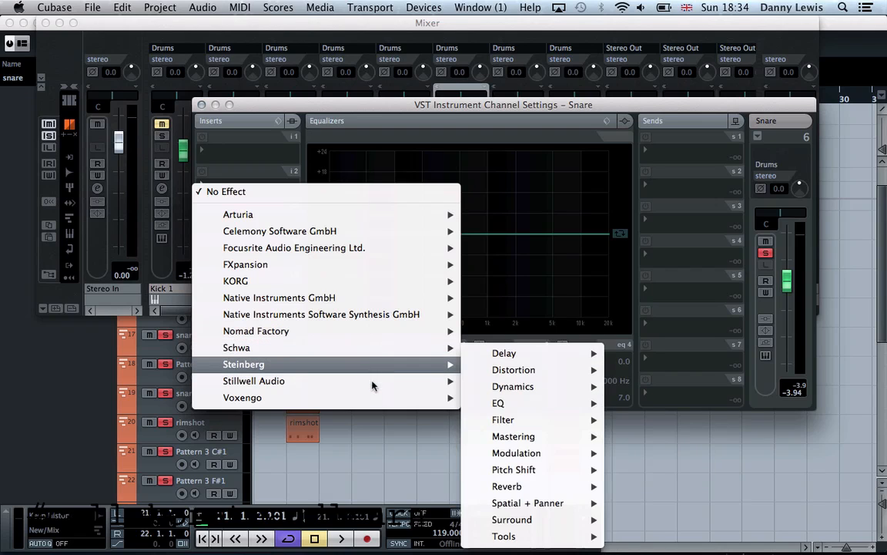
pyautogui.moveTo(374, 385)
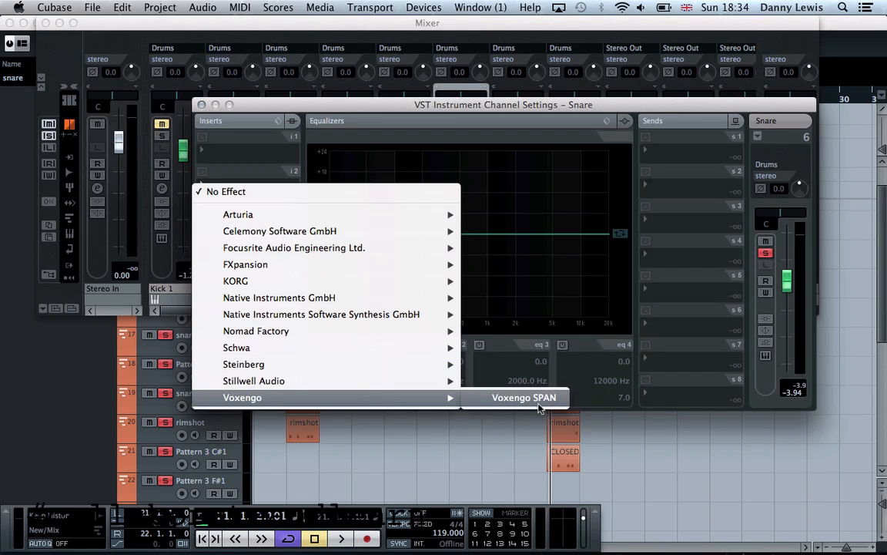
pyautogui.click(538, 403)
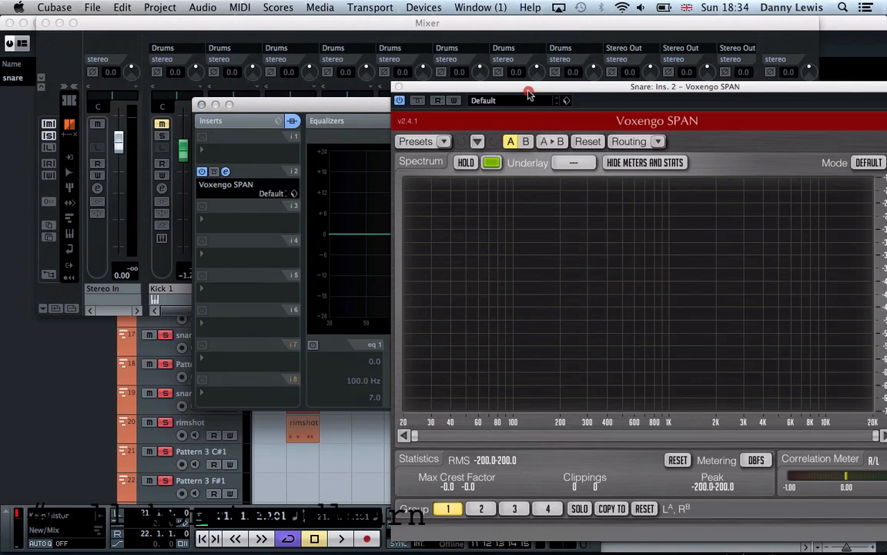
# Play the loop and examine the snare's frequency spectrum in Voxengo SPAN, and close the analyzer window
pyautogui.moveTo(529, 94); pyautogui.dragTo(397, 68)
pyautogui.press('space')
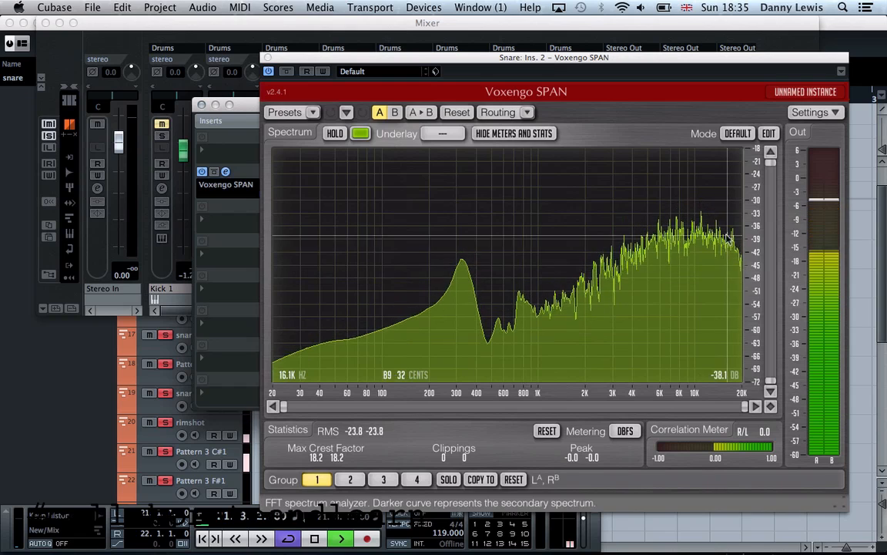
pyautogui.click(267, 59)
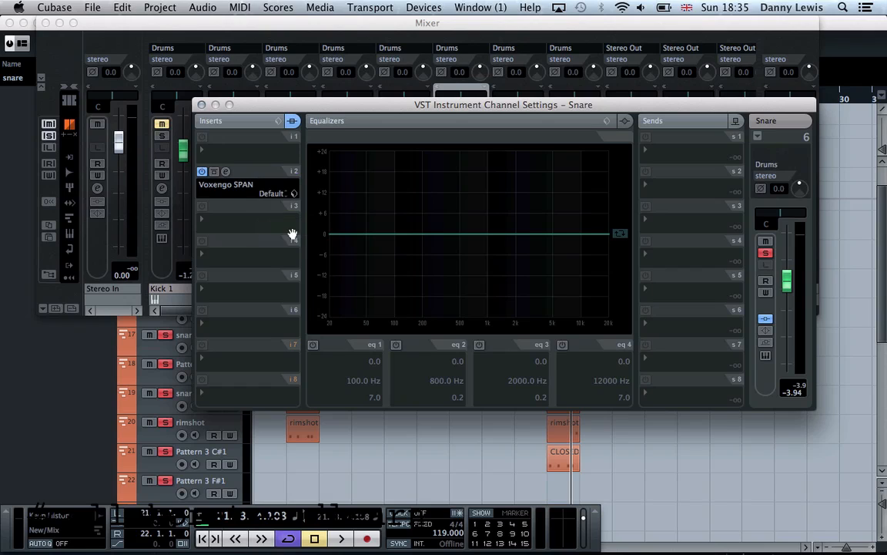
# Copy Voxengo SPAN from insert 2 to insert 4 on the Snare channel and arrange both analyzer windows side by side
pyautogui.moveTo(295, 172); pyautogui.dragTo(295, 245)
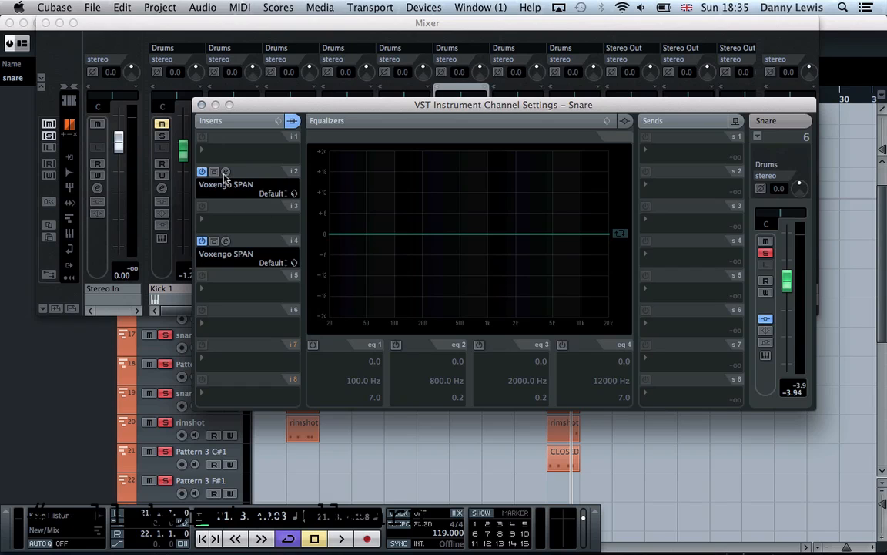
pyautogui.click(225, 172)
pyautogui.moveTo(308, 51); pyautogui.dragTo(92, 179)
pyautogui.moveTo(285, 106); pyautogui.dragTo(519, 67)
pyautogui.moveTo(511, 180); pyautogui.dragTo(400, 210)
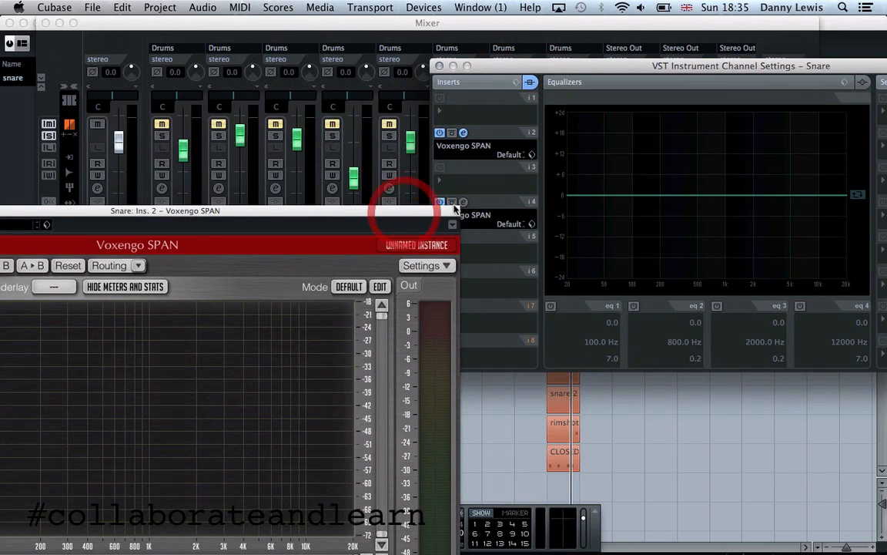
pyautogui.click(463, 201)
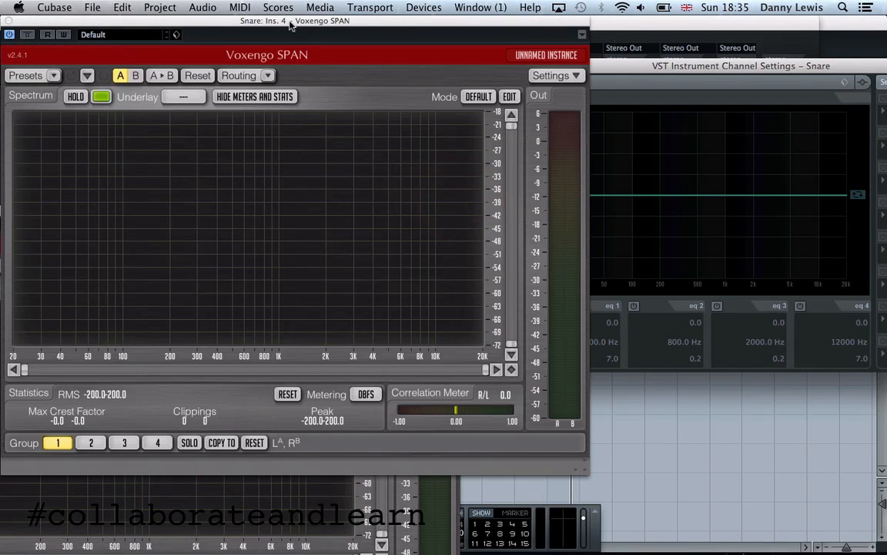
pyautogui.moveTo(291, 23); pyautogui.dragTo(767, 185)
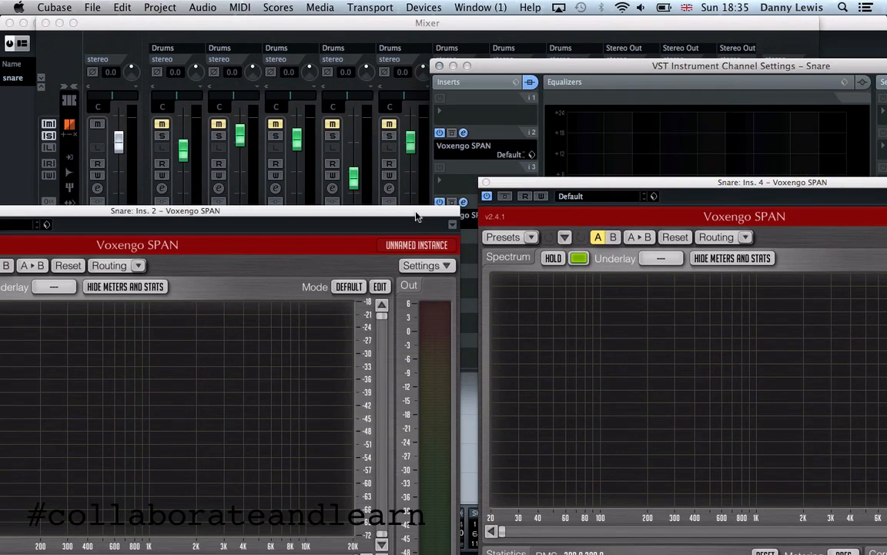
pyautogui.moveTo(416, 215); pyautogui.dragTo(532, 24)
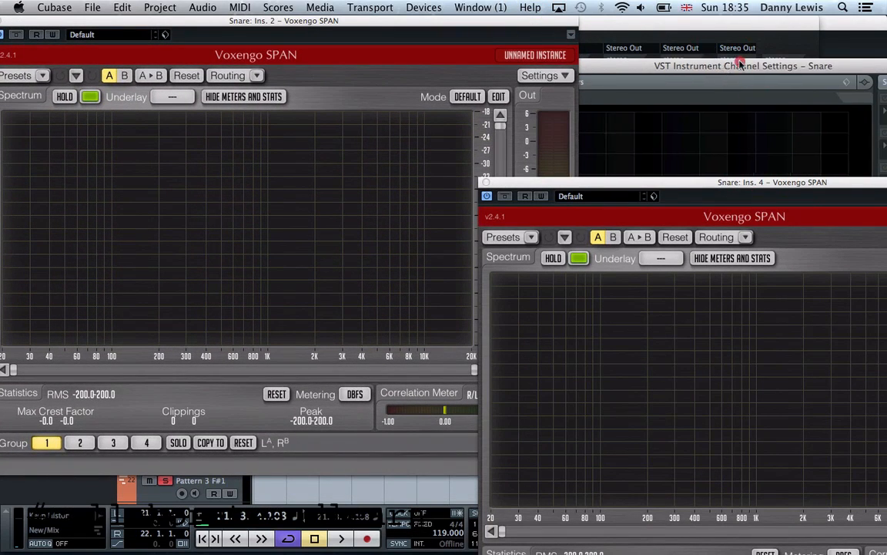
pyautogui.moveTo(722, 70); pyautogui.dragTo(886, 45)
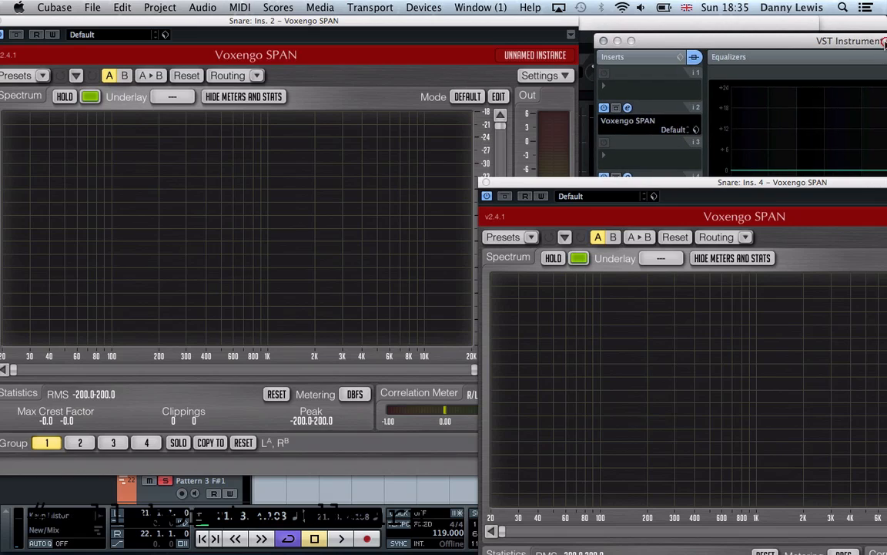
# Load StudioEQ in the Snare channel's insert slot 3 and place its window below the insert 2 analyzer
pyautogui.click(646, 159)
pyautogui.moveTo(639, 335)
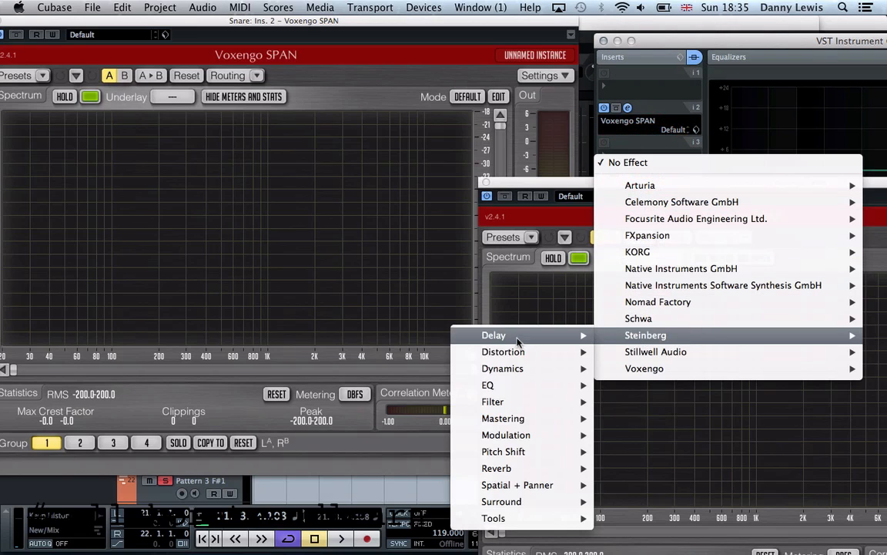
pyautogui.moveTo(469, 384)
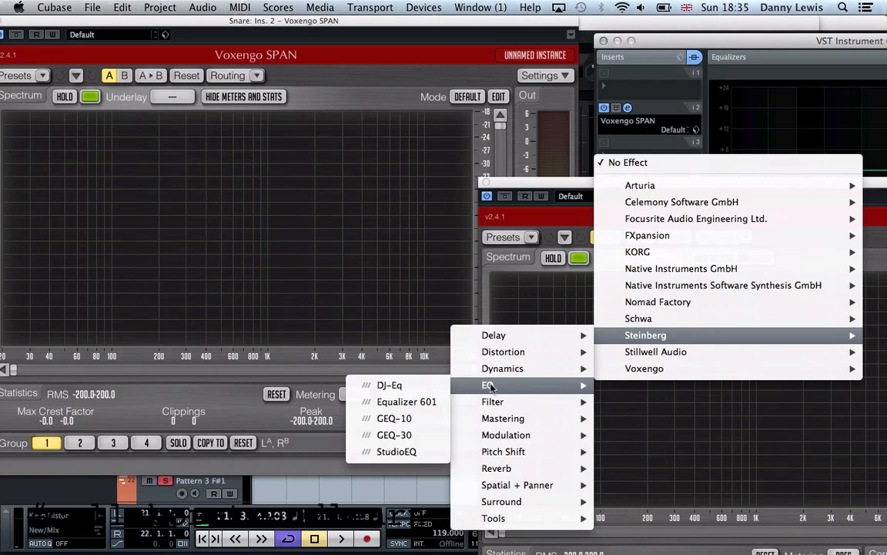
pyautogui.click(420, 452)
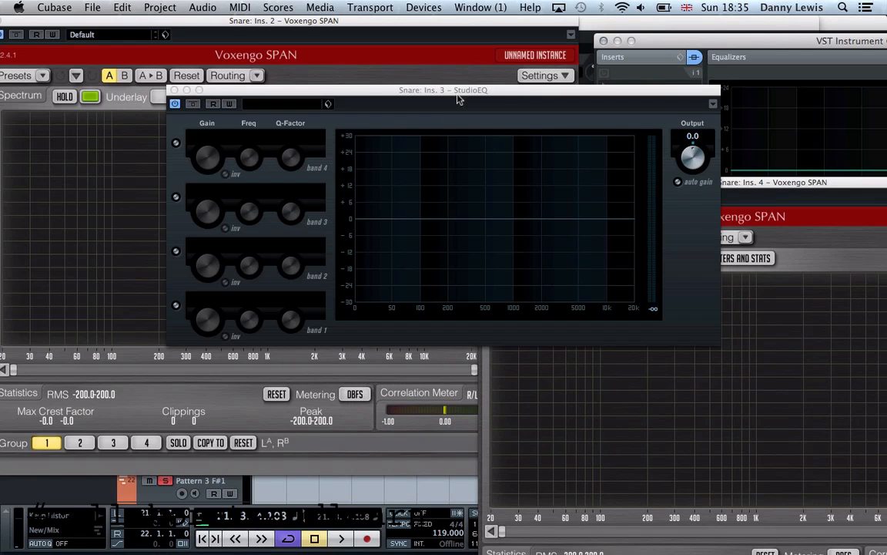
pyautogui.moveTo(457, 94); pyautogui.dragTo(294, 330)
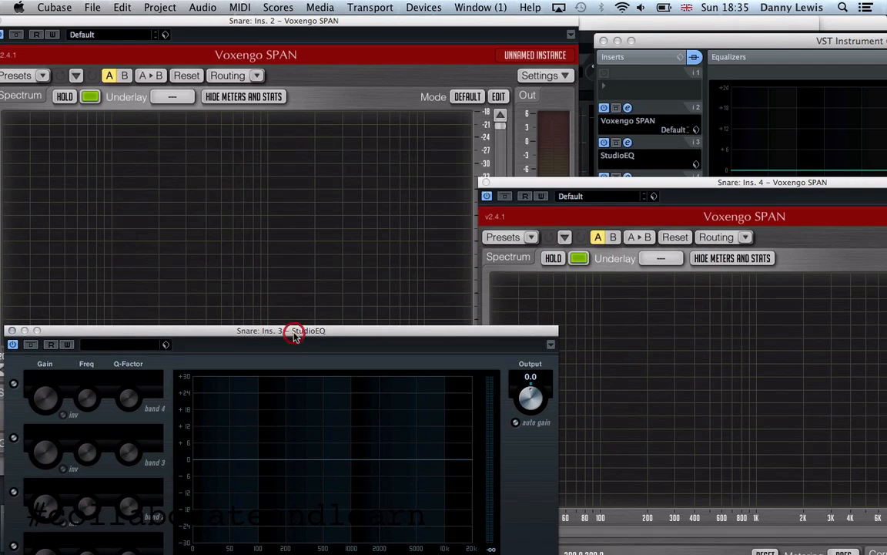
# Play the loop and enable StudioEQ band 1 as a low-cut filter at 206 Hz on the snare
pyautogui.press('space')
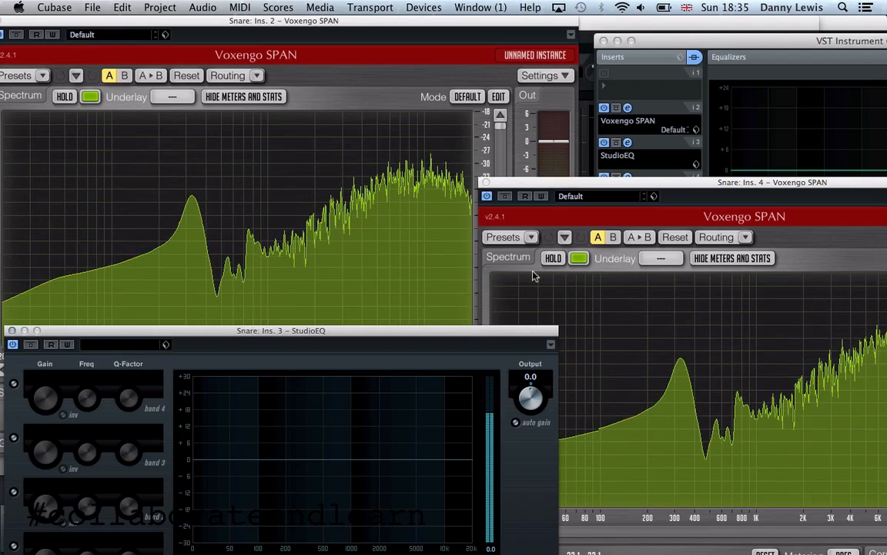
pyautogui.moveTo(354, 333); pyautogui.dragTo(402, 270)
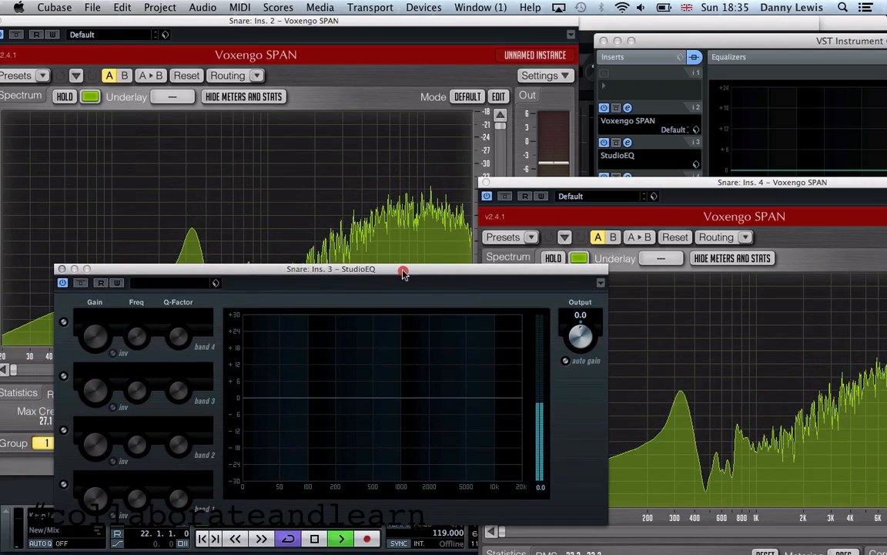
pyautogui.click(63, 484)
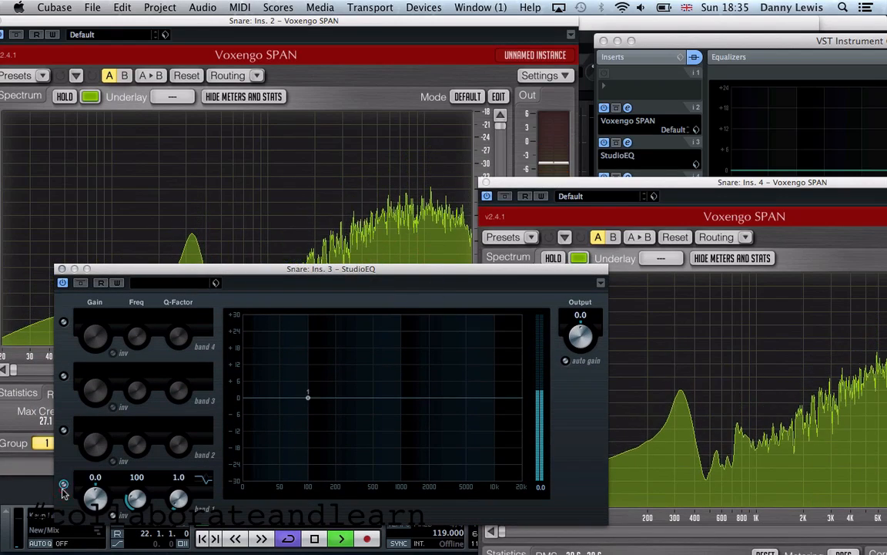
pyautogui.click(203, 481)
pyautogui.click(218, 516)
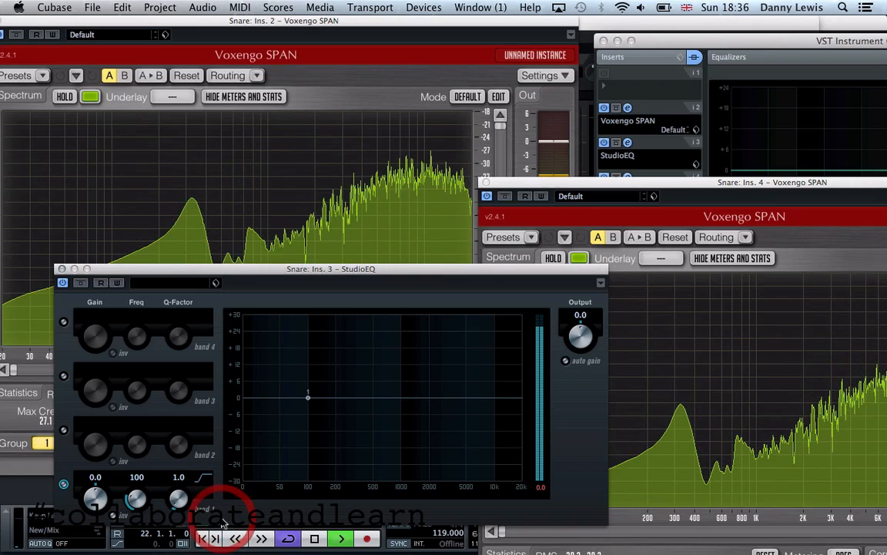
pyautogui.moveTo(137, 497); pyautogui.dragTo(135, 482)
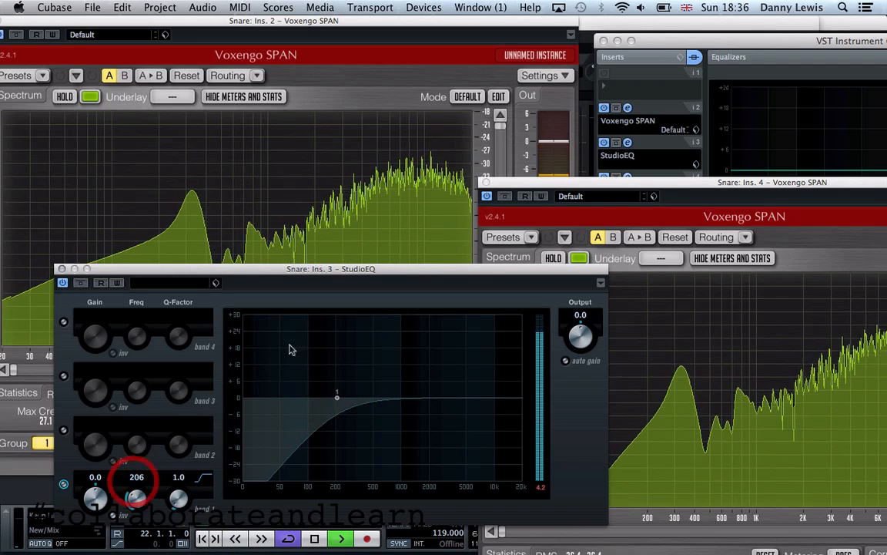
# Compare the snare's spectrum before and after the EQ, and raise the band 1 low-cut frequency to 230 Hz
pyautogui.moveTo(366, 269); pyautogui.dragTo(258, 409)
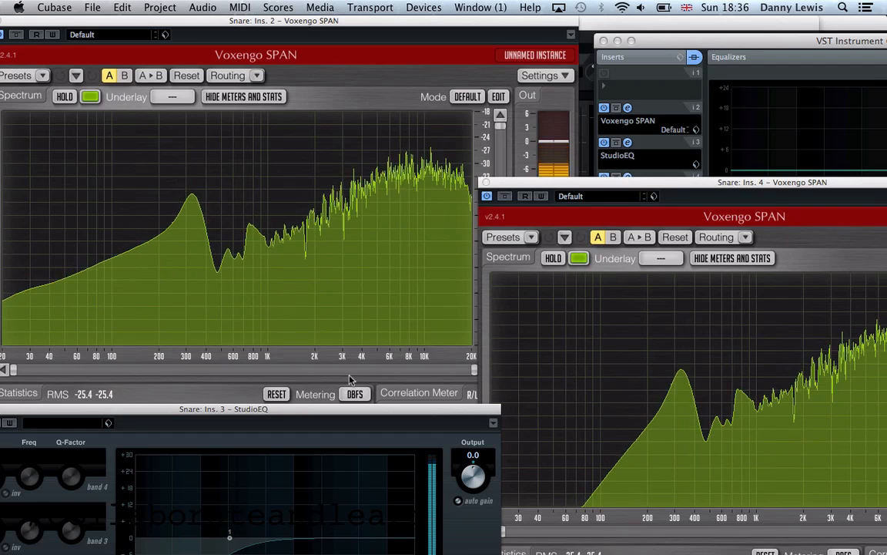
pyautogui.moveTo(344, 411); pyautogui.dragTo(442, 272)
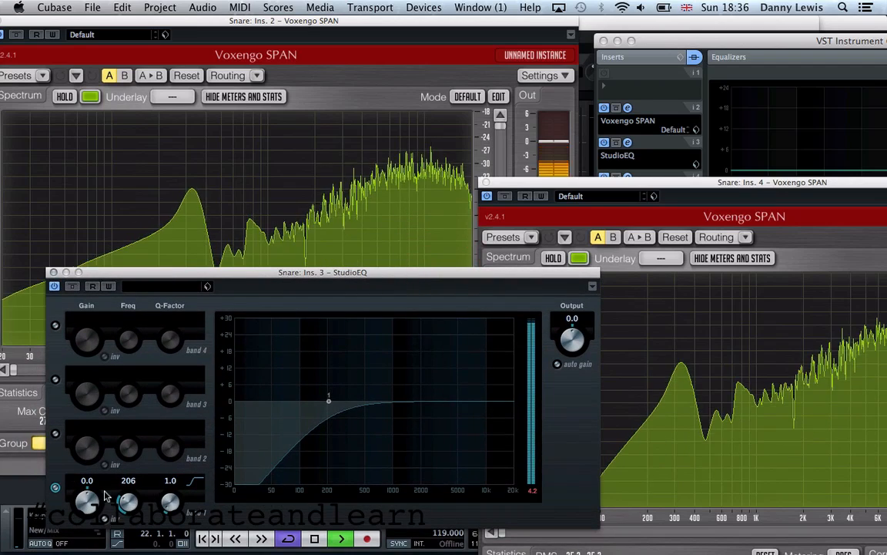
pyautogui.click(128, 502)
pyautogui.moveTo(128, 504); pyautogui.dragTo(130, 505)
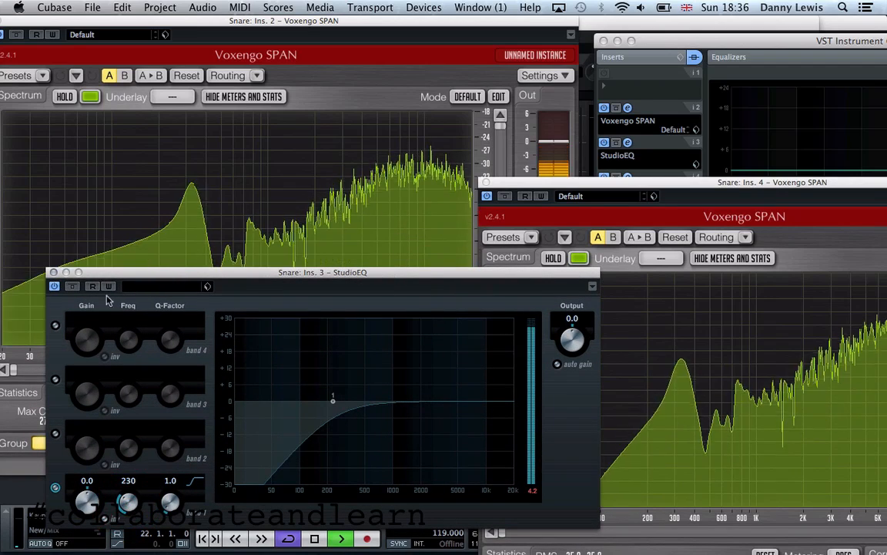
# Enable StudioEQ band 4 as a high-cut filter at 12503 Hz, moving the insert 4 analyzer to show its high end
pyautogui.click(55, 325)
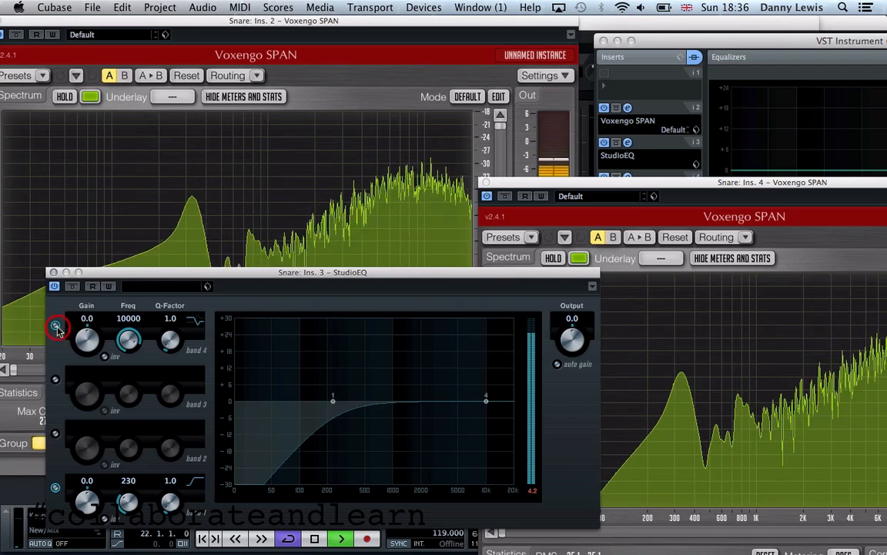
pyautogui.click(196, 319)
pyautogui.click(205, 357)
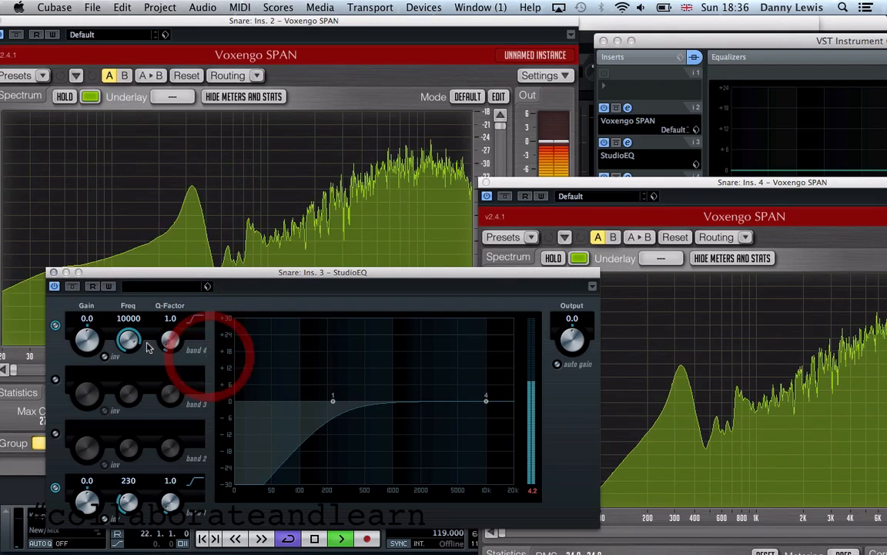
pyautogui.moveTo(669, 188); pyautogui.dragTo(578, 172)
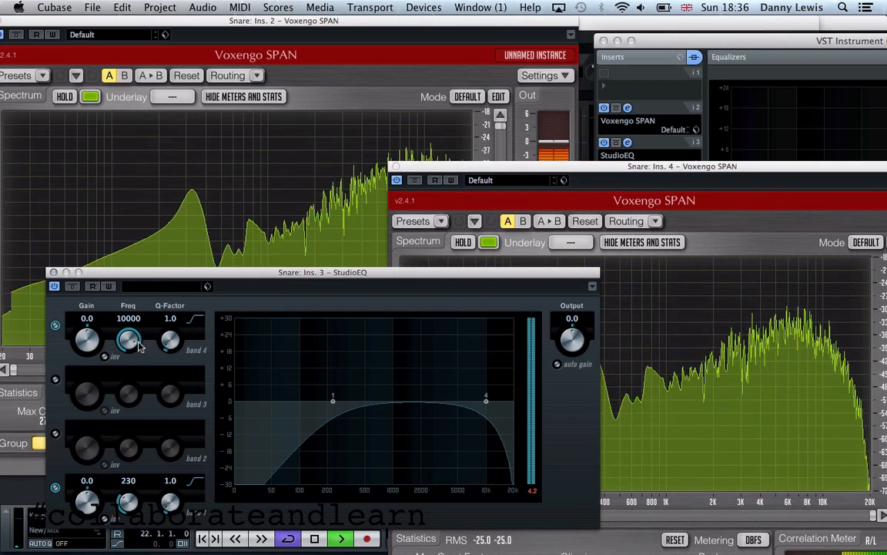
pyautogui.moveTo(128, 339)
pyautogui.mouseDown()
pyautogui.moveTo(136, 339)
pyautogui.moveTo(129, 342)
pyautogui.mouseUp()
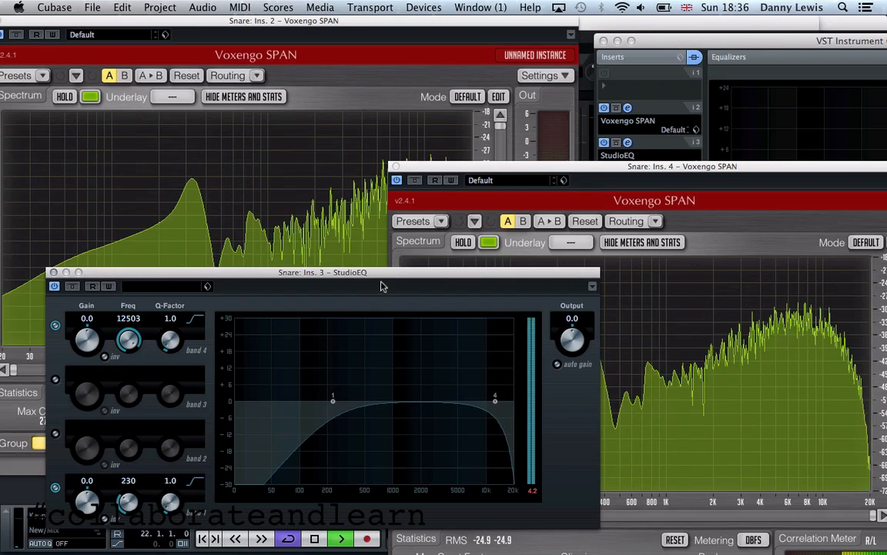
# Rearrange the snare's plug-in windows to compare the insert 2 and insert 4 SPAN spectra before and after the EQ
pyautogui.moveTo(376, 279); pyautogui.dragTo(284, 433)
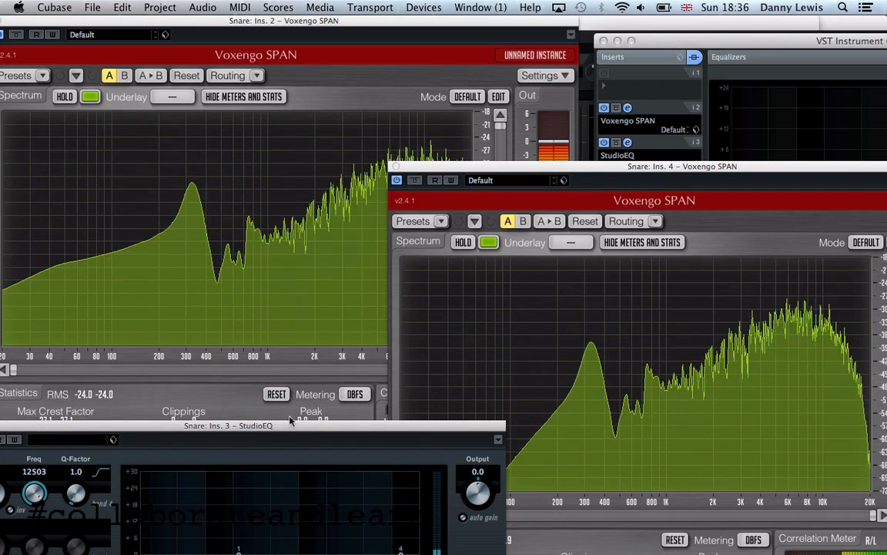
pyautogui.moveTo(531, 169); pyautogui.dragTo(178, 275)
pyautogui.moveTo(300, 31); pyautogui.dragTo(651, 31)
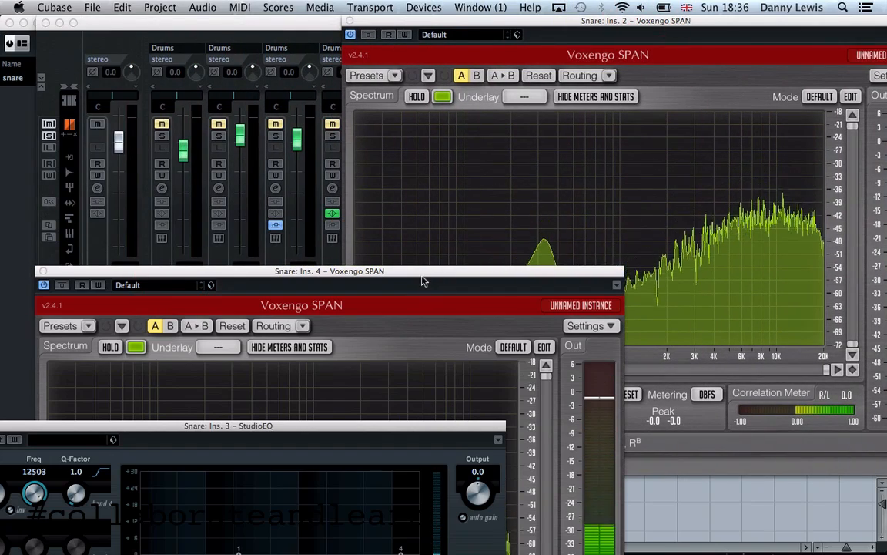
pyautogui.moveTo(424, 274); pyautogui.dragTo(315, 54)
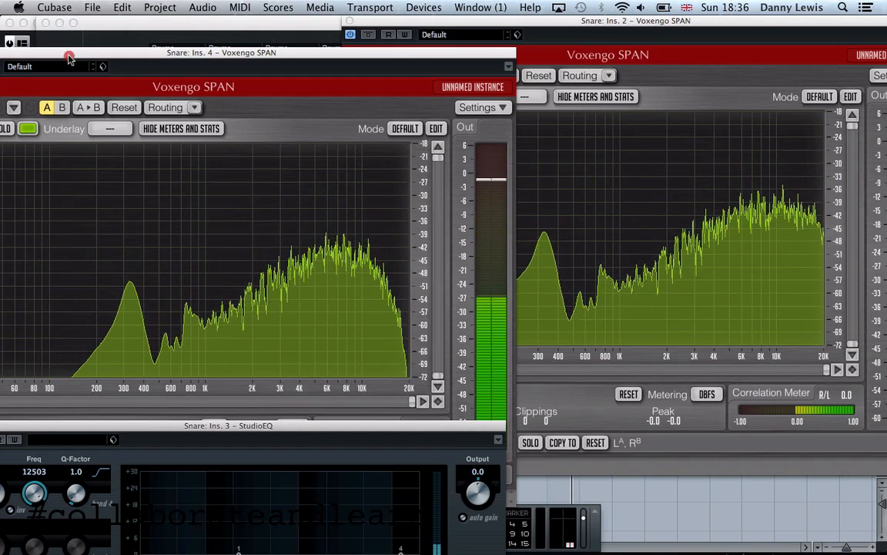
pyautogui.moveTo(70, 54); pyautogui.dragTo(546, 171)
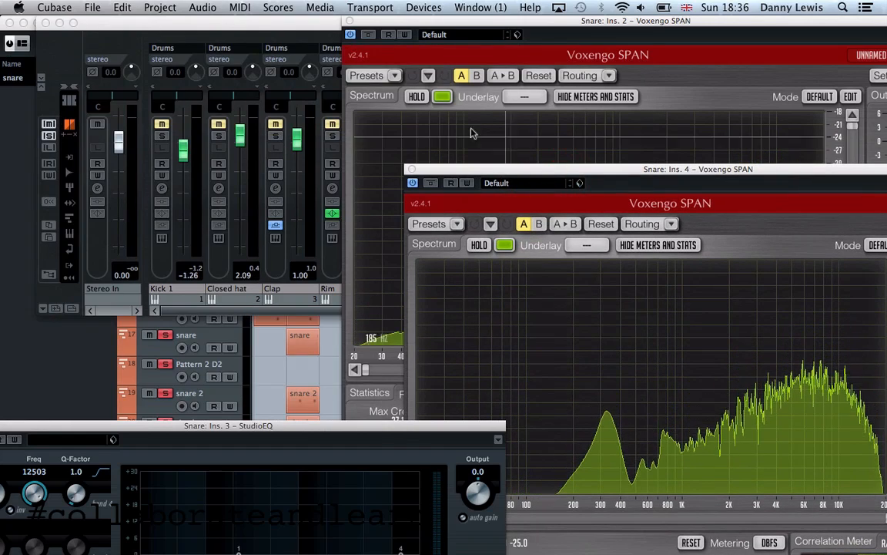
# Close the snare's SPAN, StudioEQ, channel settings and mixer windows to return to the project arrangement
pyautogui.click(412, 168)
pyautogui.click(351, 21)
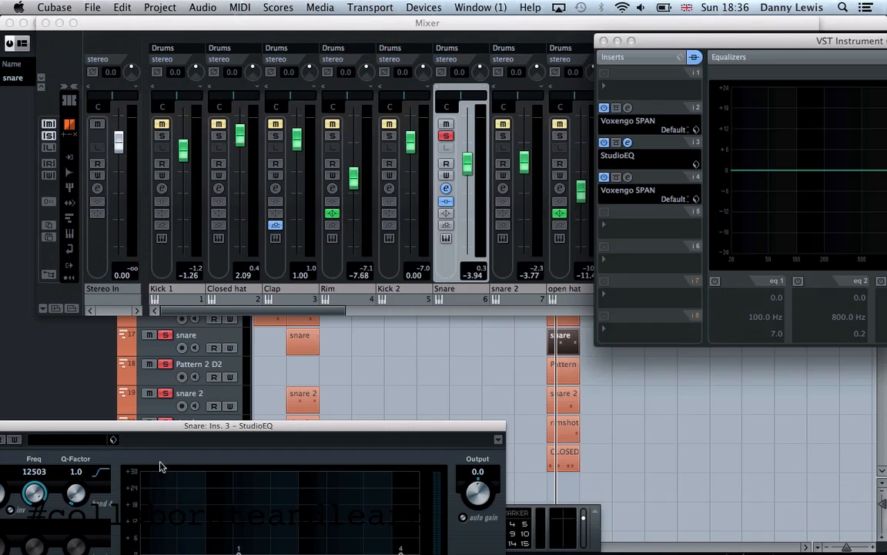
pyautogui.moveTo(177, 429); pyautogui.dragTo(455, 169)
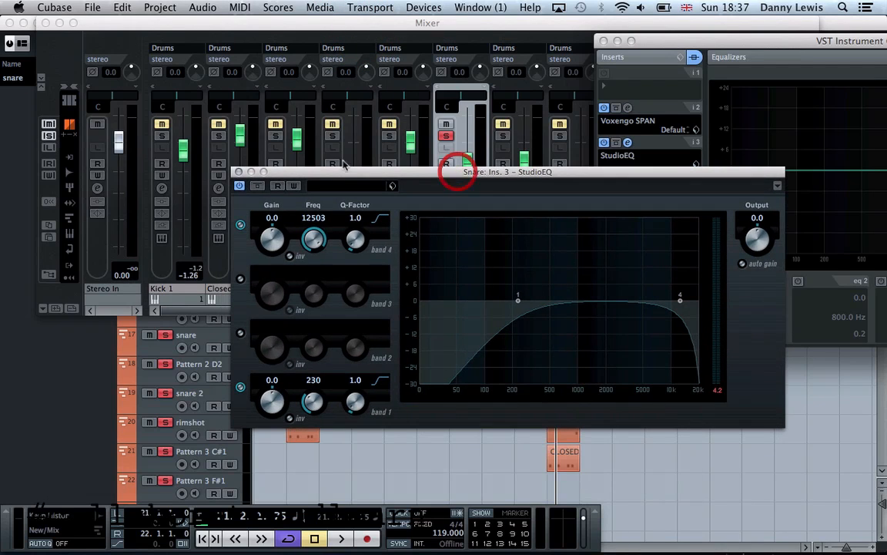
pyautogui.click(239, 171)
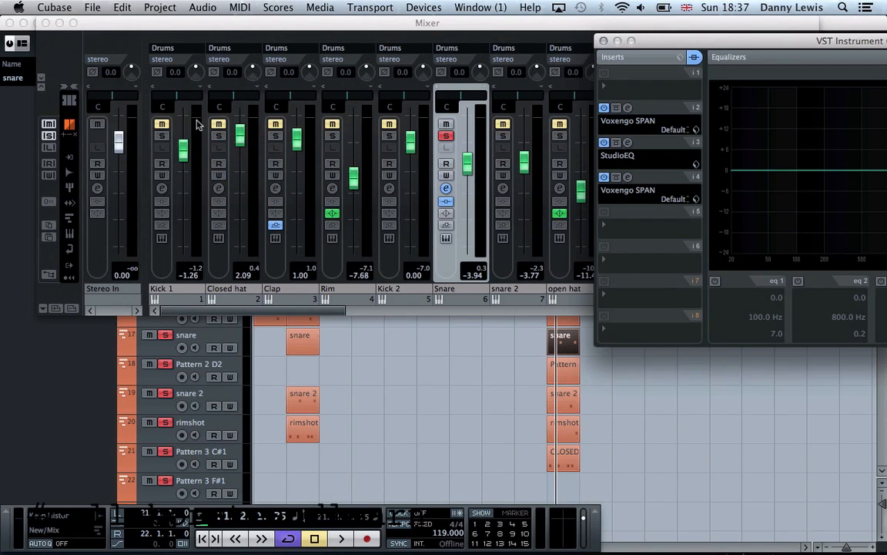
pyautogui.click(45, 24)
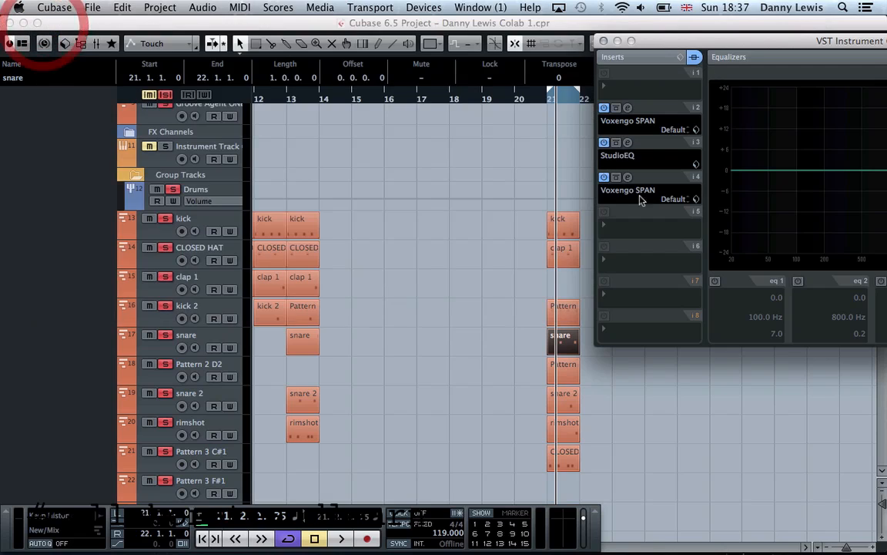
pyautogui.click(444, 275)
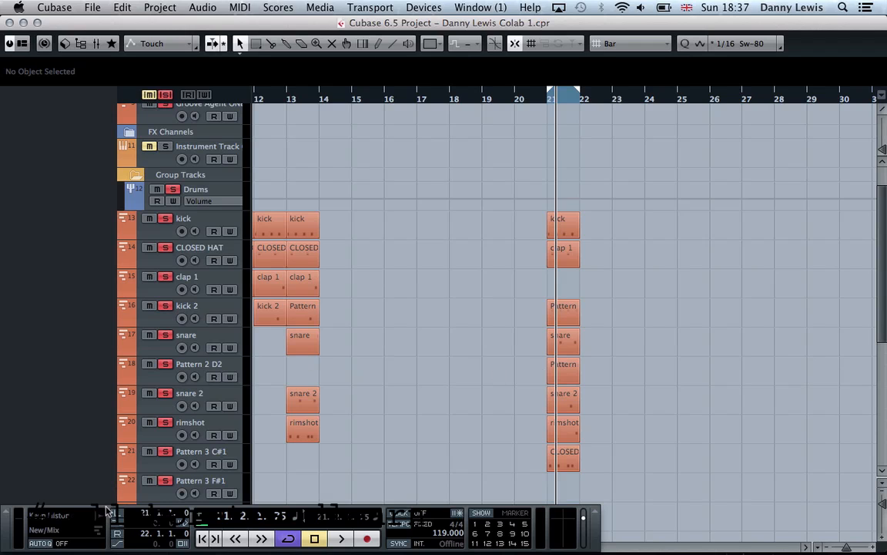
# Clear all mute and solo states across the project and display the whole drum arrangement from bar 1
pyautogui.moveTo(107, 512); pyautogui.dragTo(327, 327)
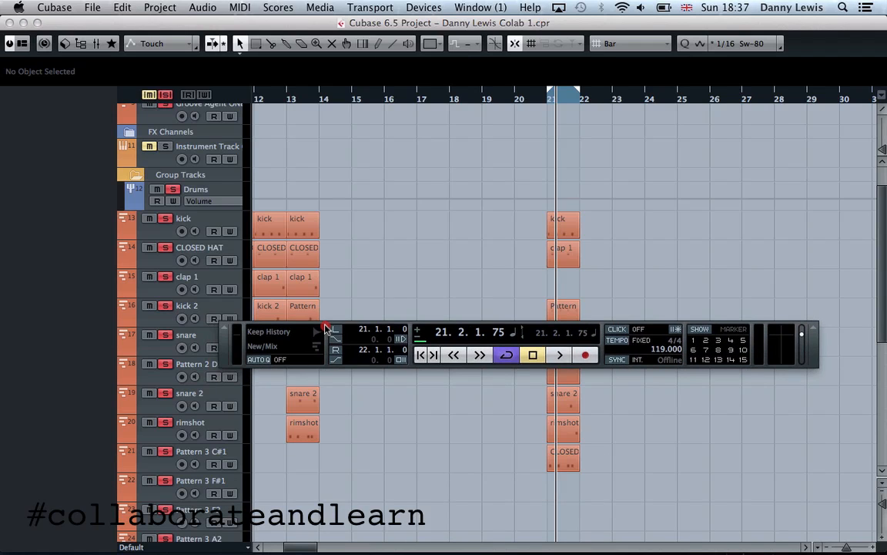
pyautogui.click(160, 91)
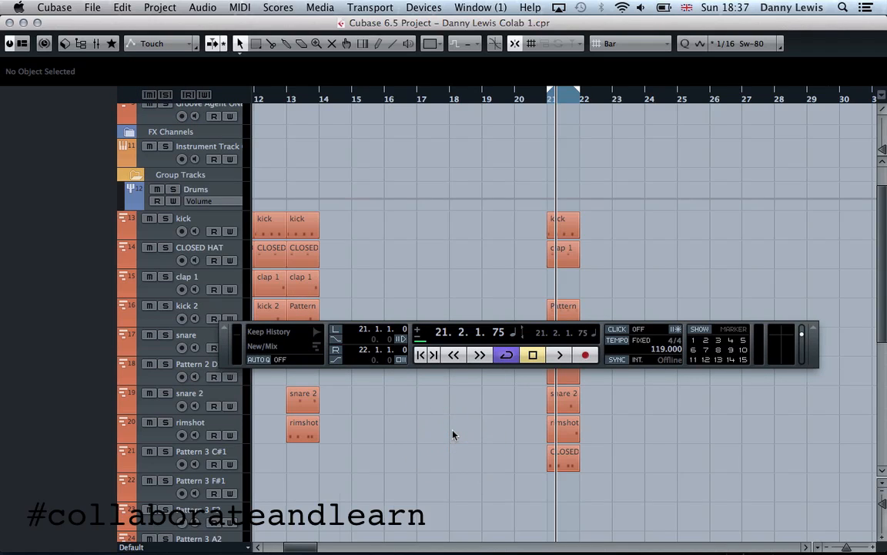
pyautogui.press('g')
pyautogui.press('g')
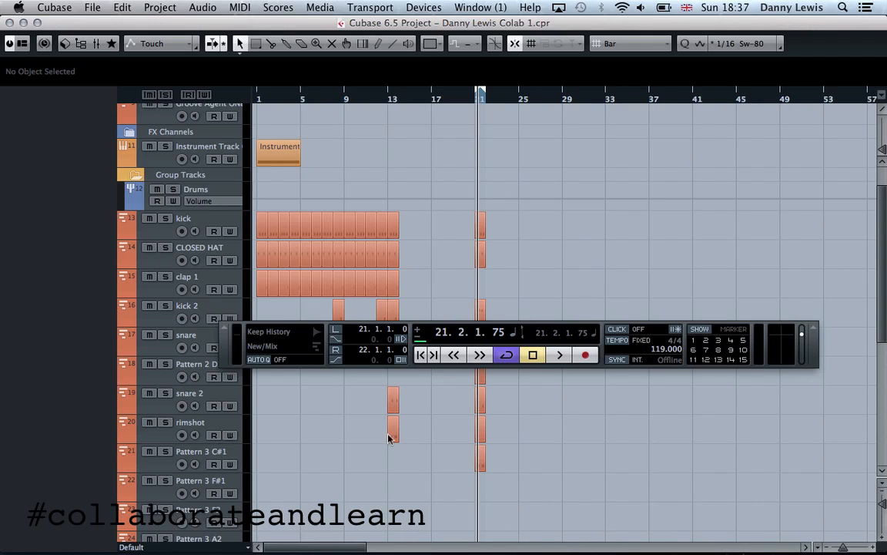
# Review the clap 1, CLOSED HAT, snare and kick 2 tracks, moving the transport panel clear of their parts
pyautogui.click(233, 286)
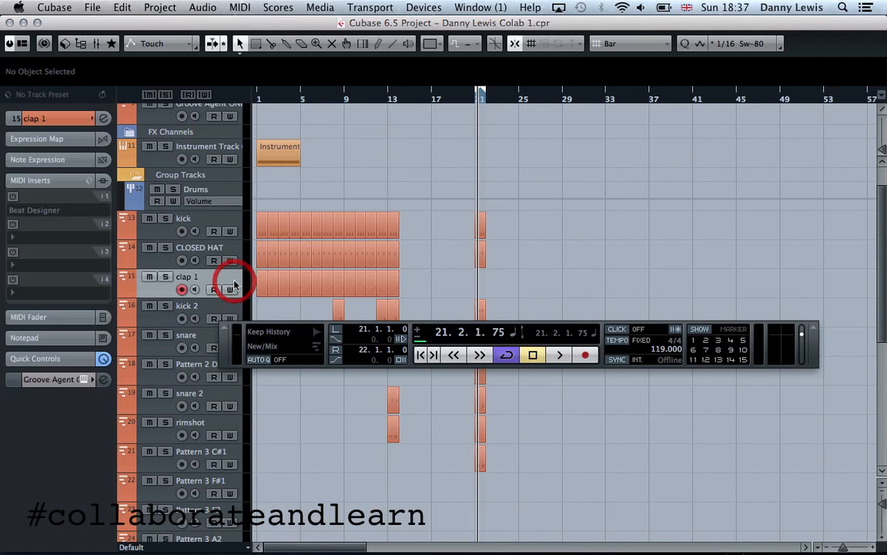
pyautogui.click(229, 257)
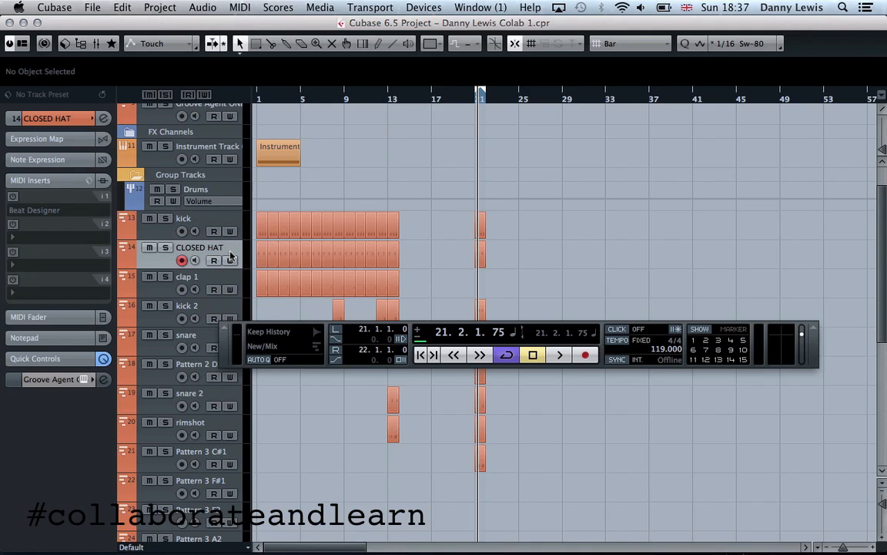
pyautogui.click(185, 335)
pyautogui.moveTo(234, 340); pyautogui.dragTo(364, 307)
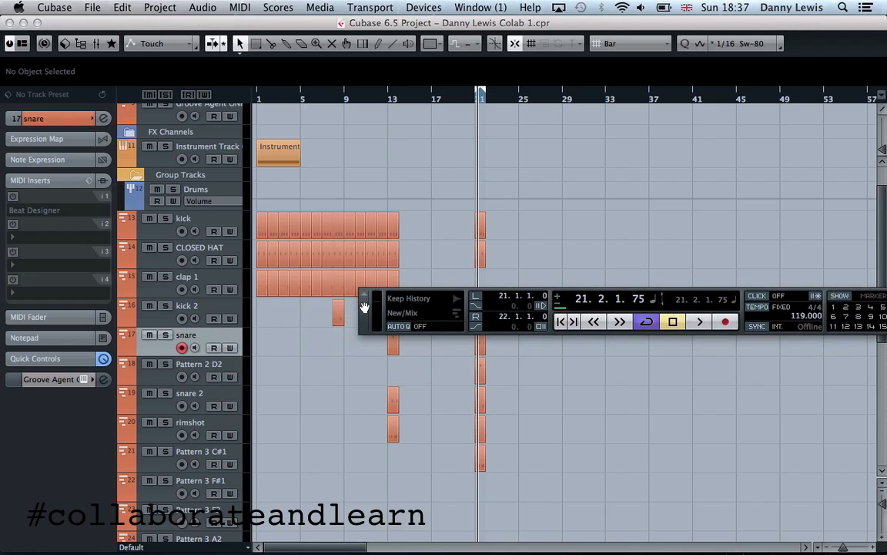
pyautogui.click(222, 303)
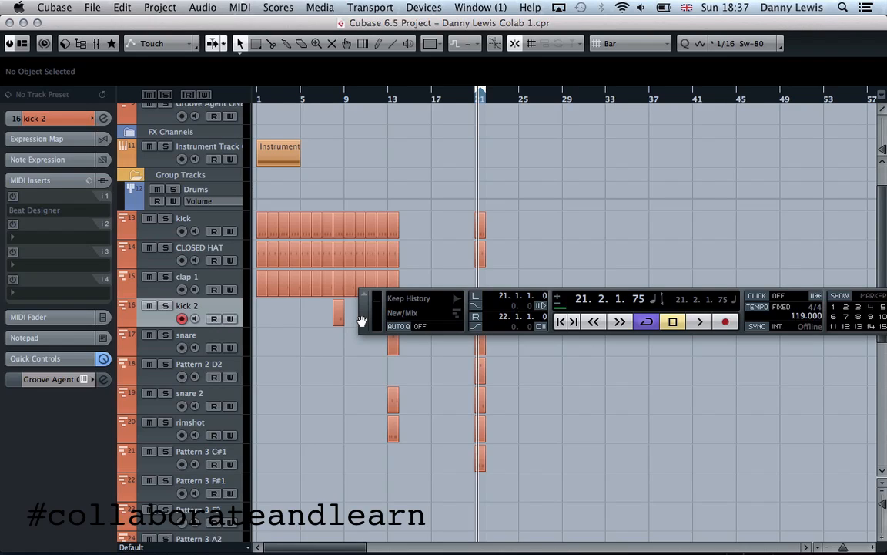
pyautogui.click(228, 246)
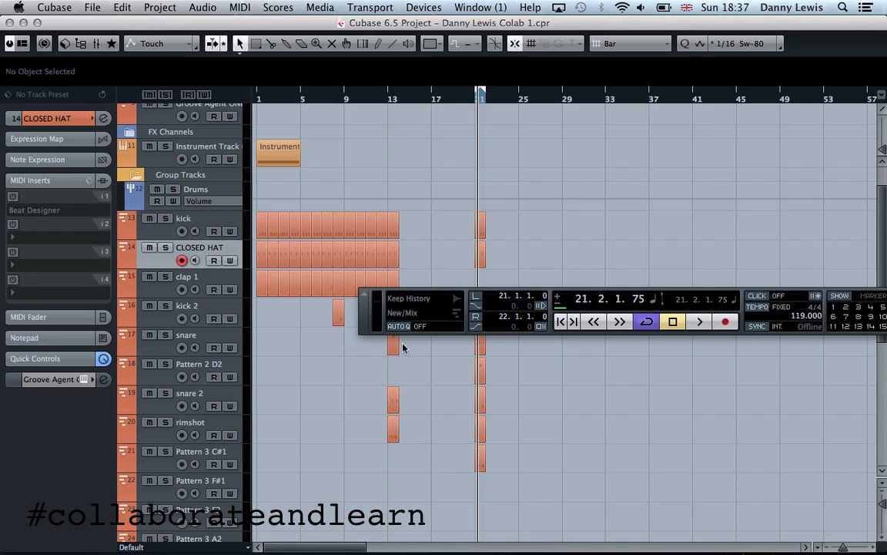
pyautogui.click(313, 400)
pyautogui.moveTo(362, 322); pyautogui.dragTo(410, 409)
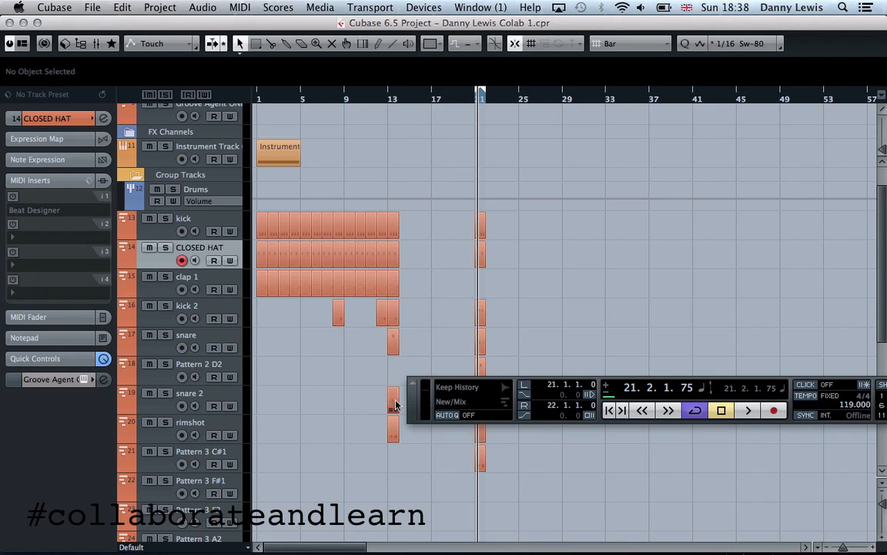
pyautogui.moveTo(409, 406); pyautogui.dragTo(173, 423)
# Open the Groove Agent ONE editor from the VST Instruments rack
pyautogui.click(436, 7)
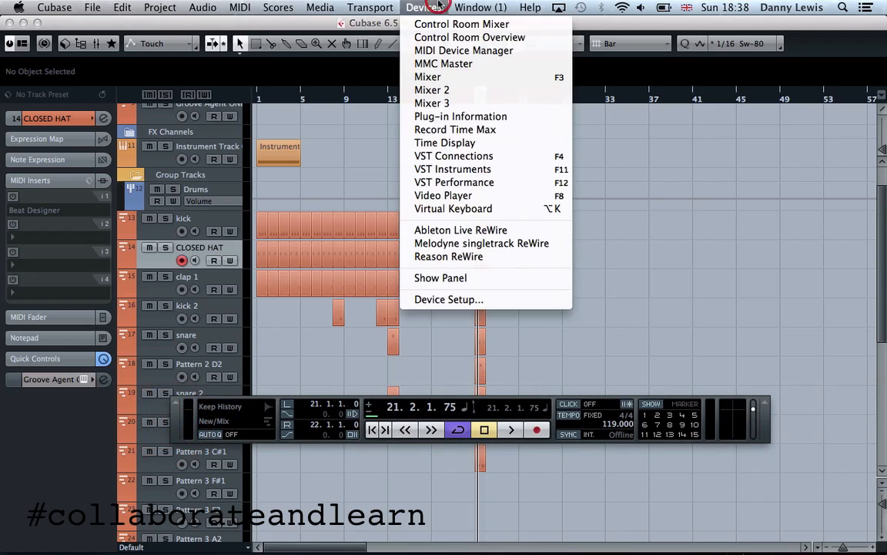
pyautogui.click(445, 169)
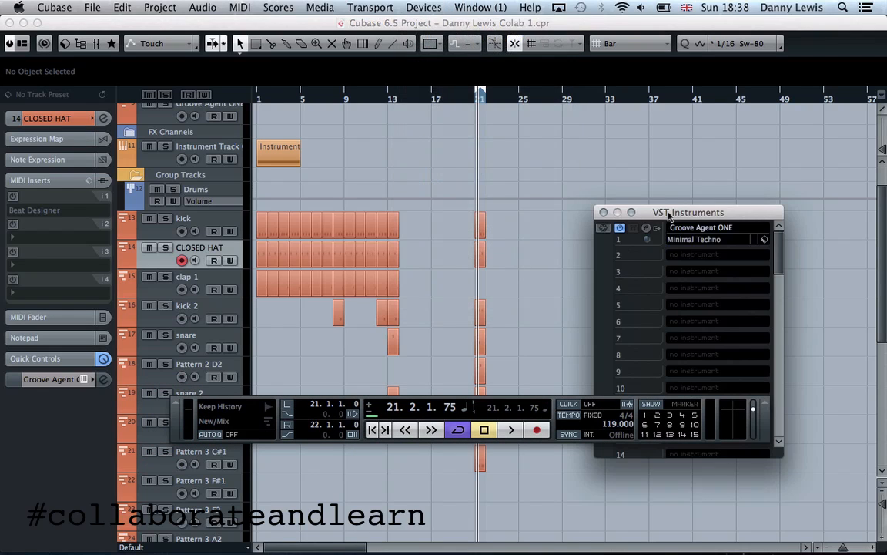
pyautogui.click(644, 229)
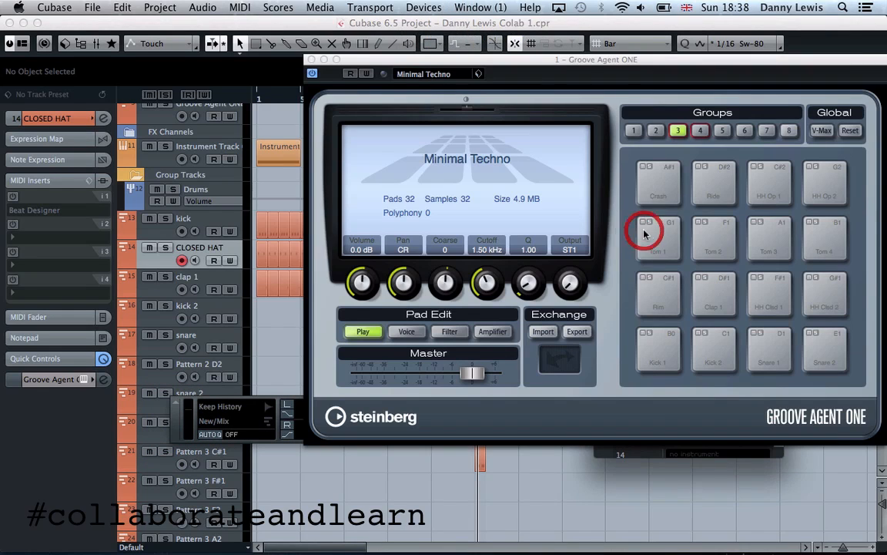
# Browse the Groove Agent ONE presets and audition the drum loop with the Anna Hop Kit
pyautogui.click(449, 78)
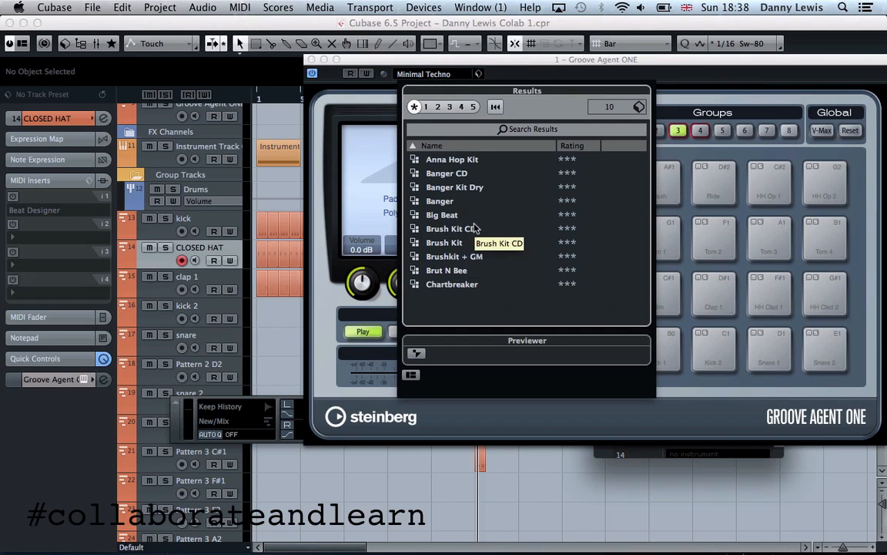
pyautogui.scroll(-7, 475, 228)
pyautogui.scroll(7, 475, 228)
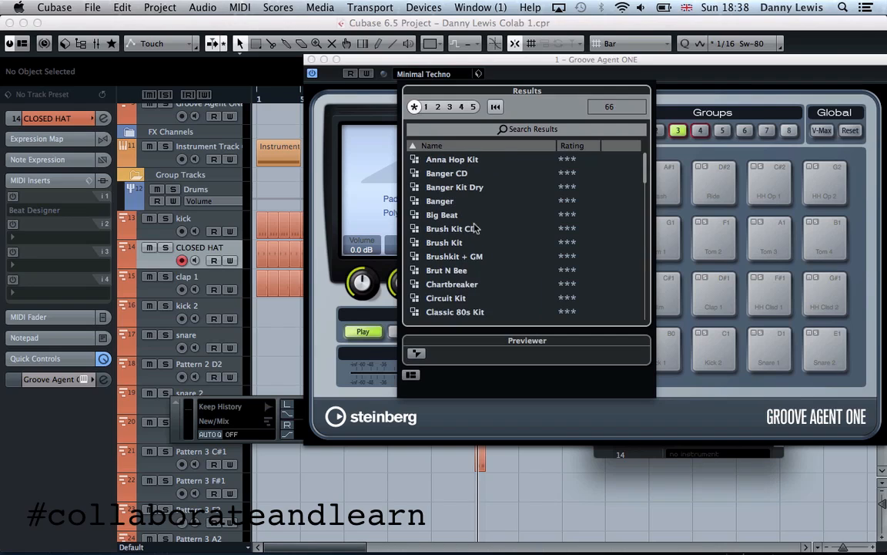
pyautogui.scroll(-7, 475, 228)
pyautogui.scroll(7, 475, 228)
pyautogui.press('Escape')
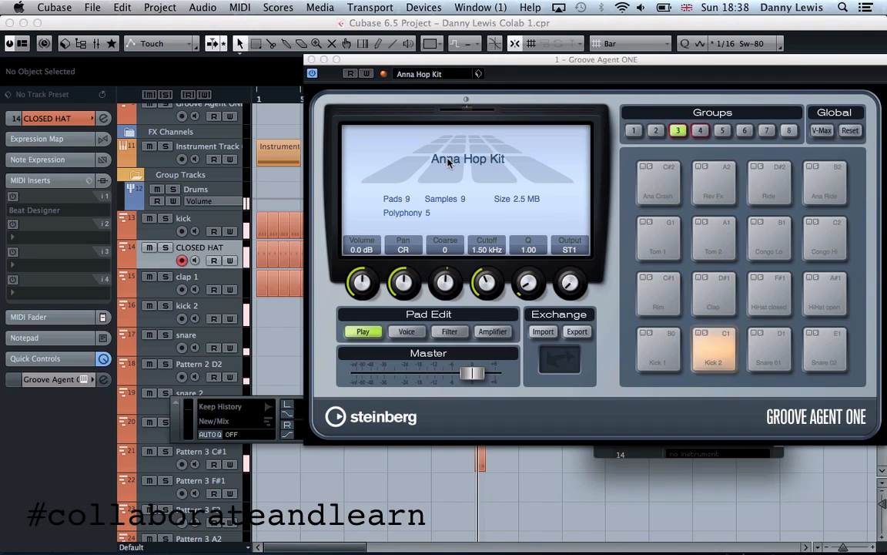
# Load the Chartbreaker preset in Groove Agent ONE and audition the drum loop with it
pyautogui.click(451, 76)
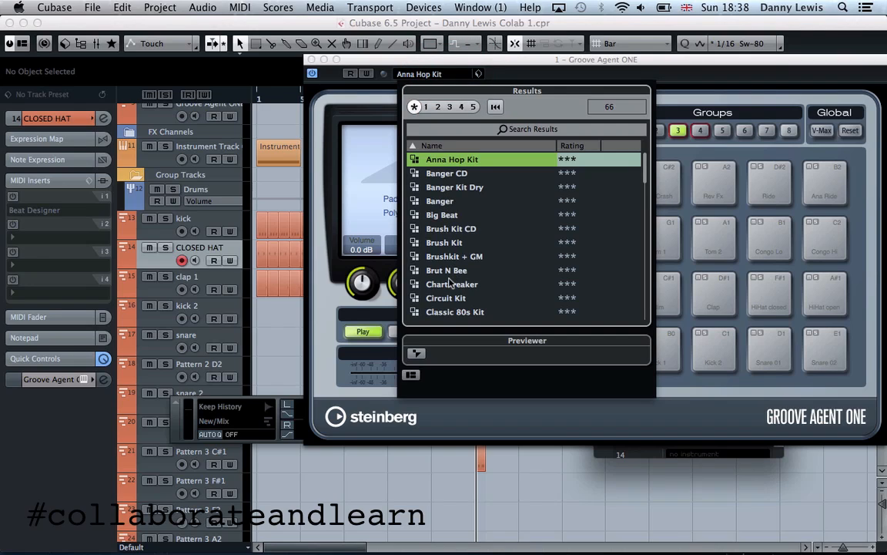
pyautogui.scroll(-2, 451, 285)
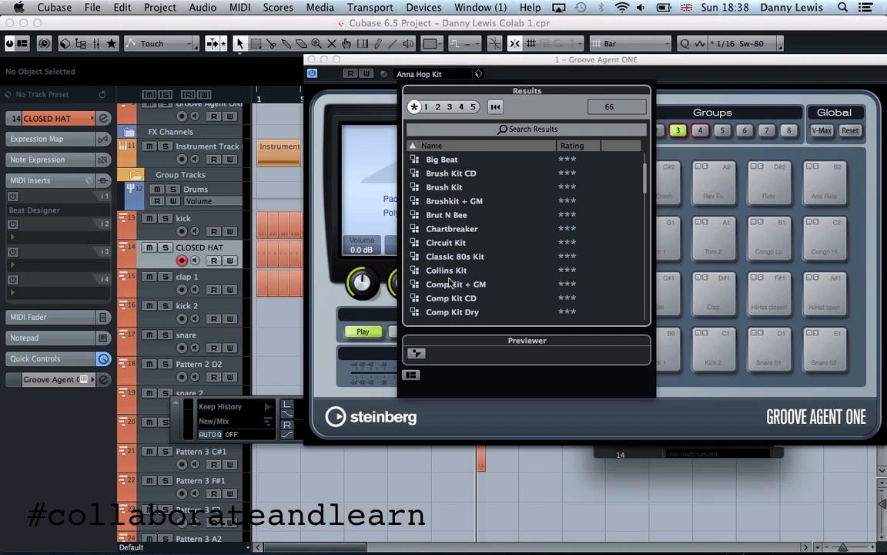
pyautogui.click(443, 226)
pyautogui.doubleClick(443, 227)
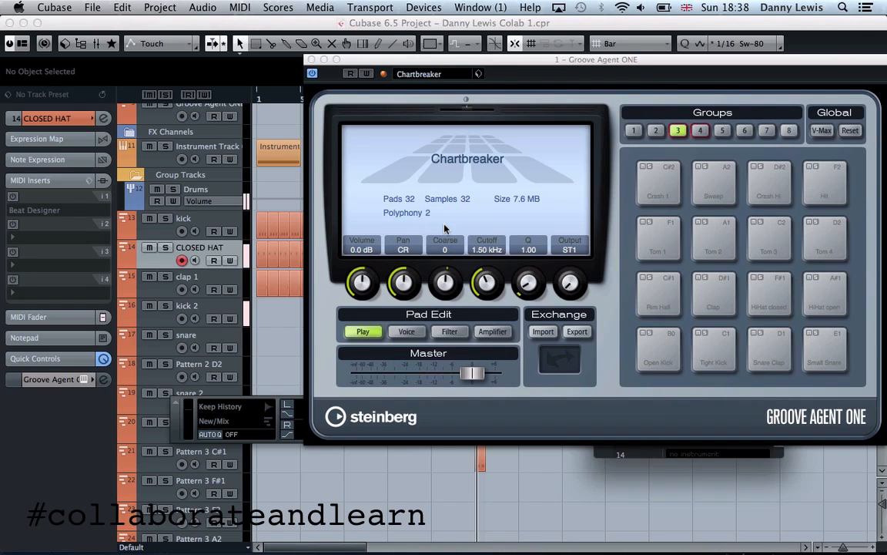
# Try the NYC Pop Hop preset in Groove Agent ONE, and load the Tribal House Kit in its place
pyautogui.click(456, 77)
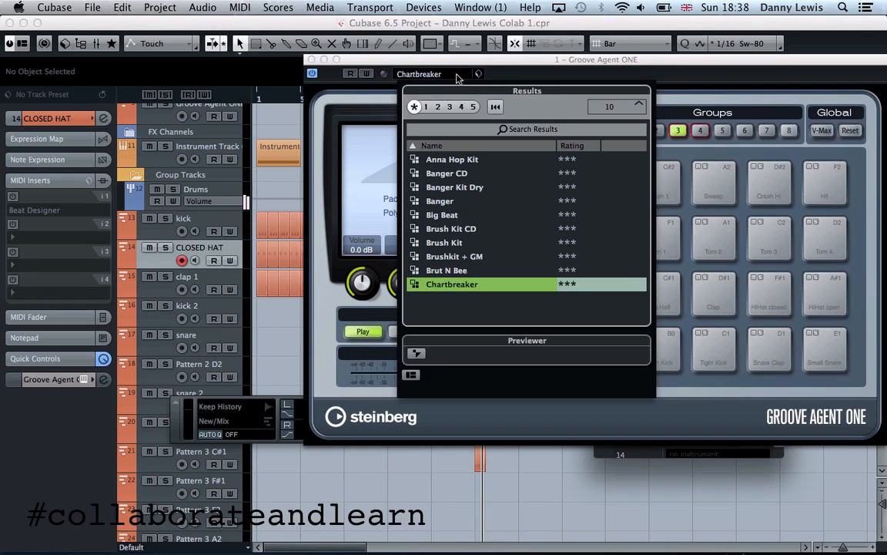
pyautogui.scroll(-10, 464, 308)
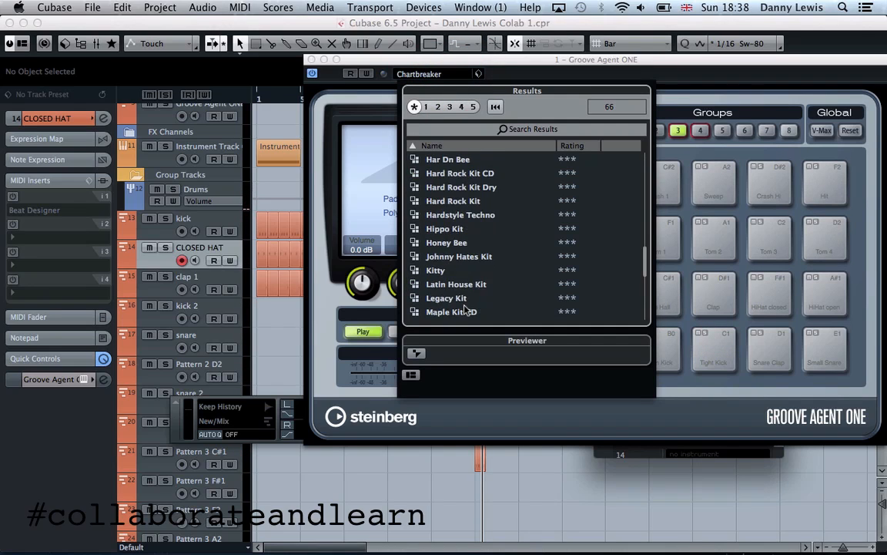
pyautogui.scroll(3, 465, 308)
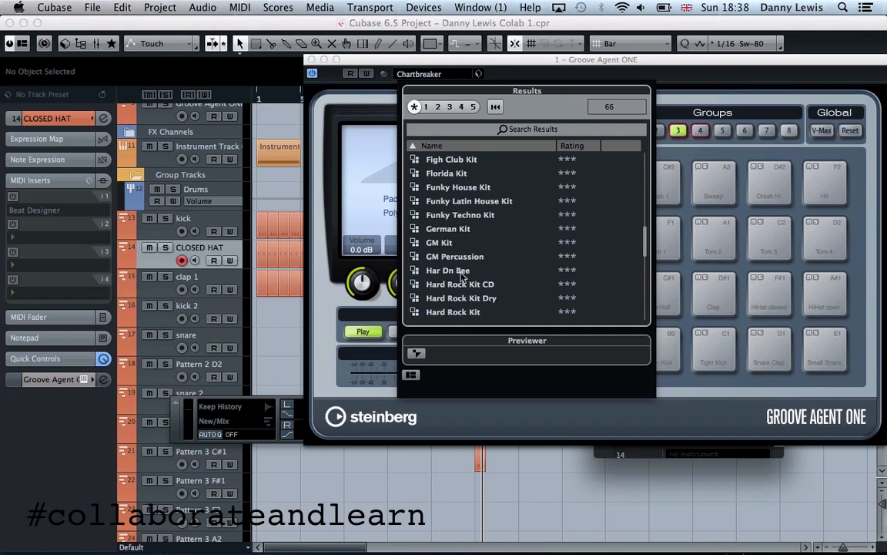
pyautogui.scroll(-5, 462, 275)
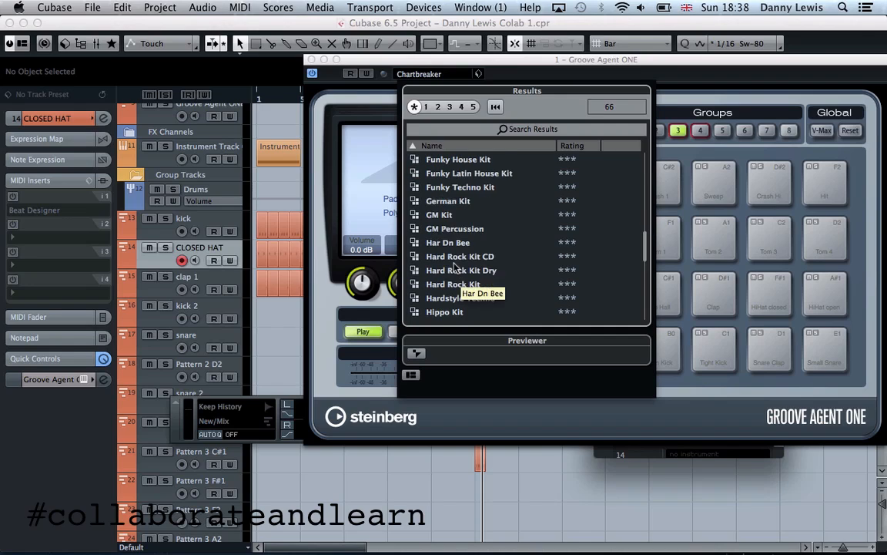
pyautogui.scroll(-3, 455, 268)
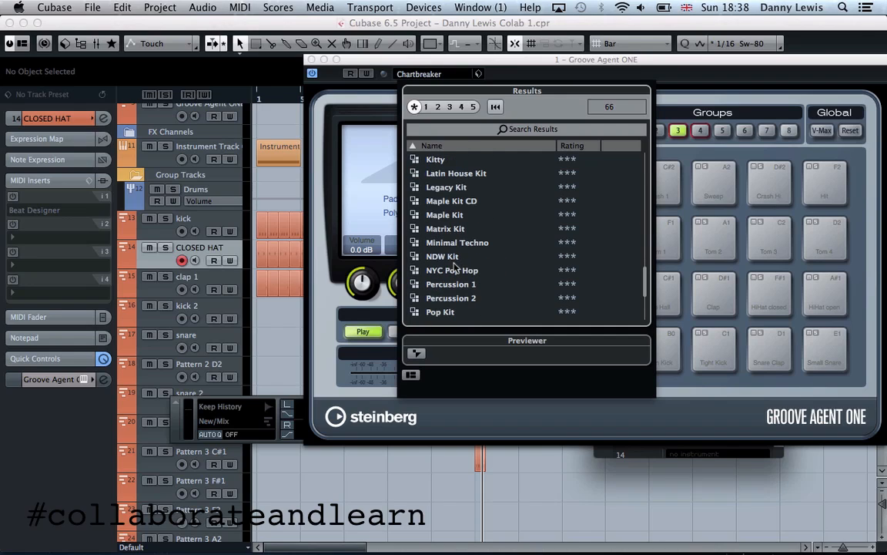
pyautogui.click(458, 274)
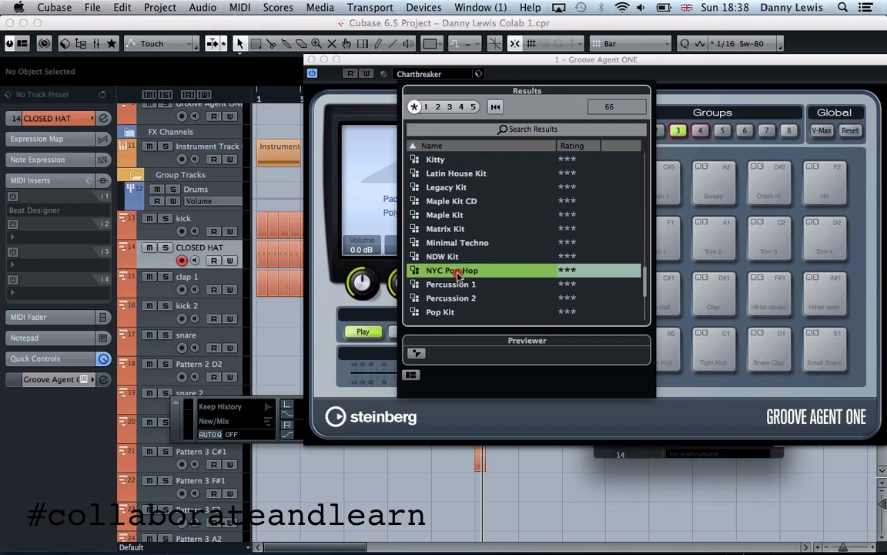
pyautogui.scroll(-4, 462, 296)
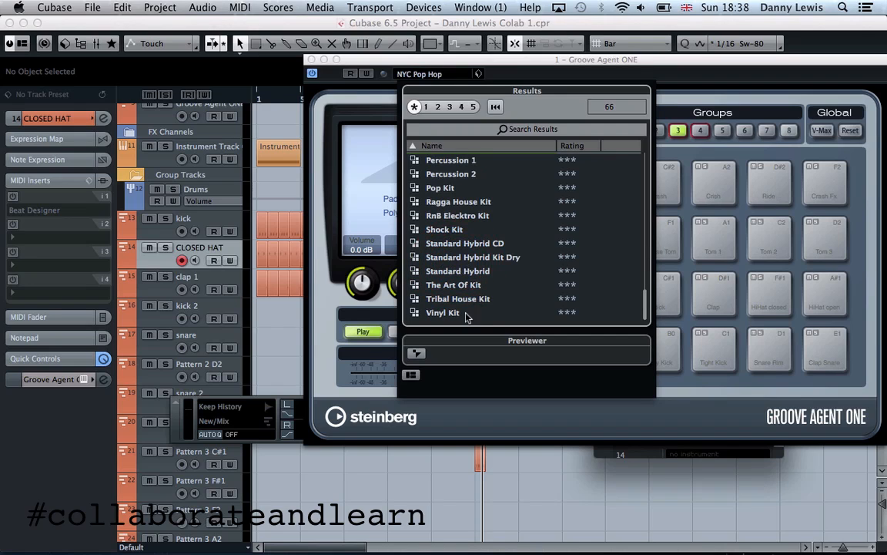
pyautogui.doubleClick(459, 299)
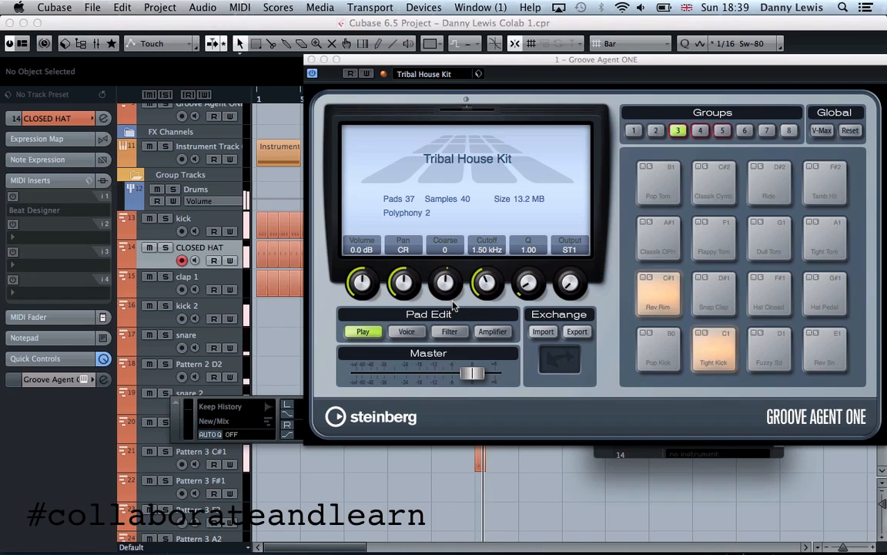
# Audition the drum loop in Groove Agent ONE with the Vinyl Kit preset and with the Latin House Kit
pyautogui.click(439, 77)
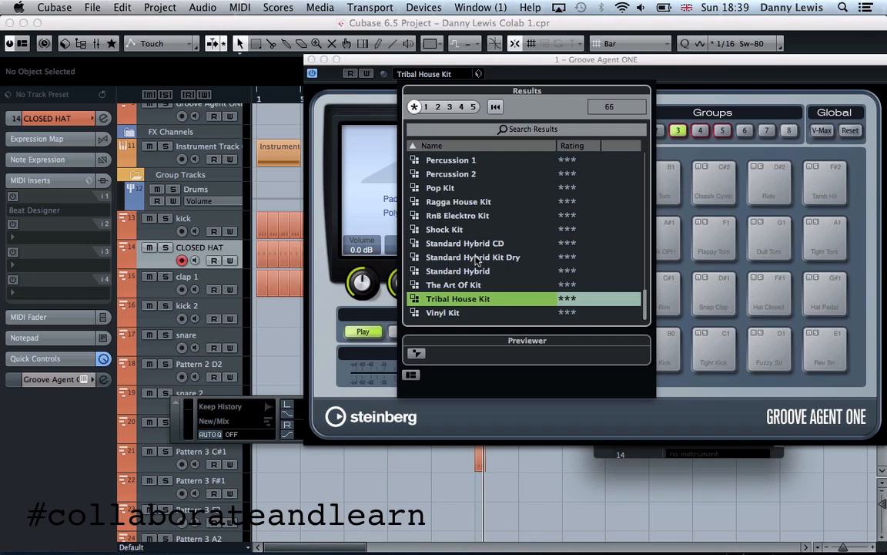
pyautogui.doubleClick(442, 311)
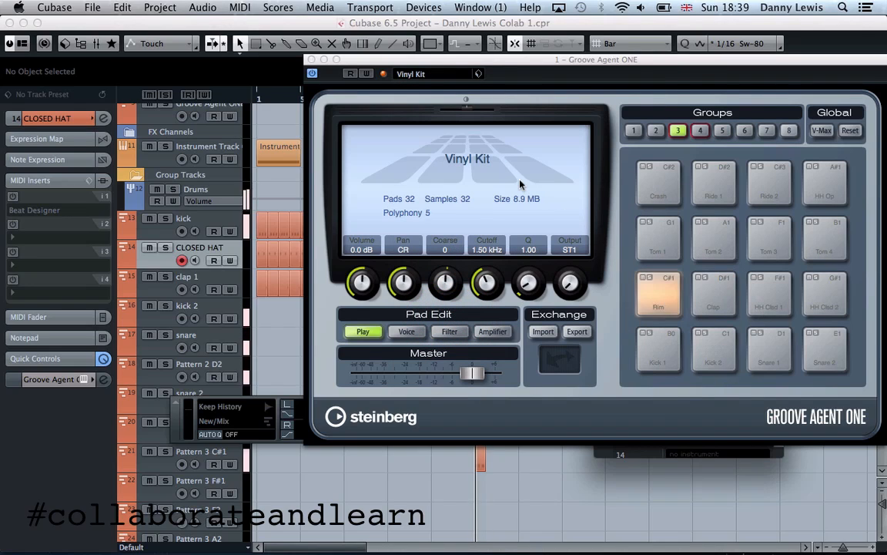
pyautogui.click(438, 73)
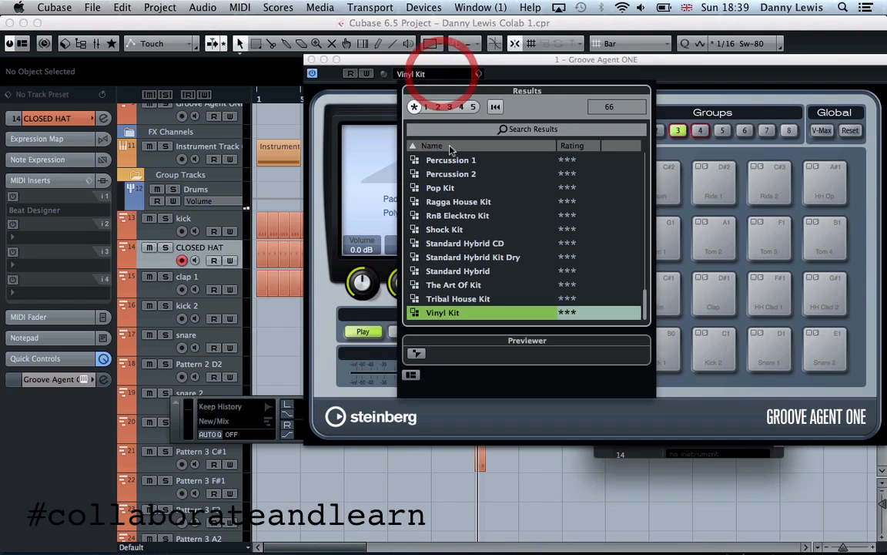
pyautogui.scroll(5, 451, 218)
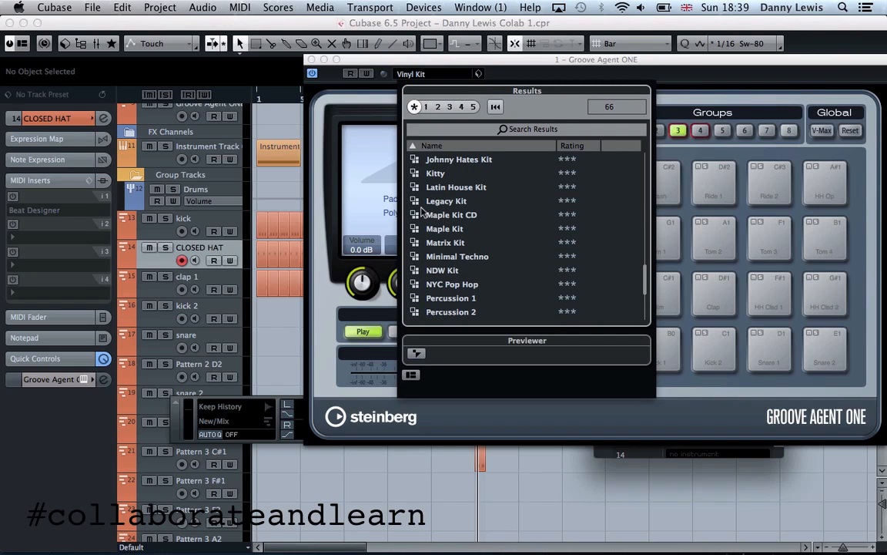
pyautogui.doubleClick(445, 187)
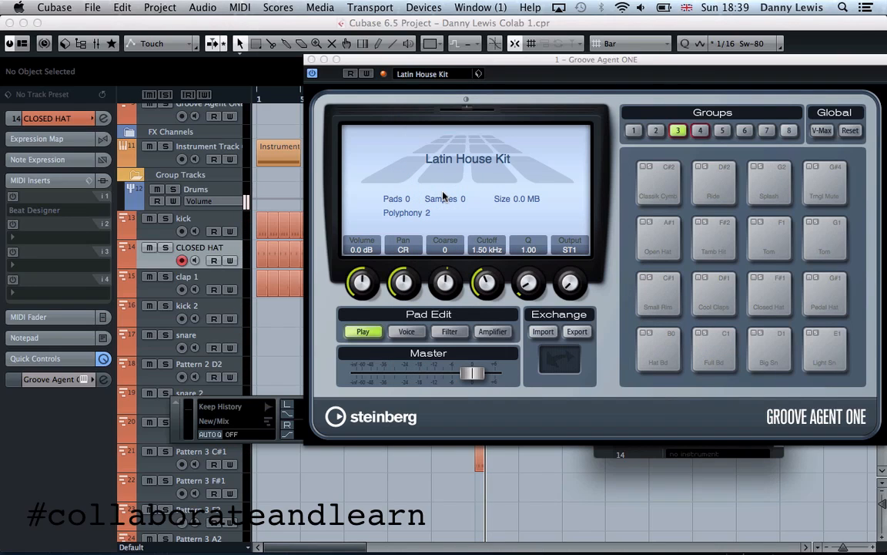
# Load the Minimal Techno preset in Groove Agent ONE in place of the Latin House Kit
pyautogui.click(430, 73)
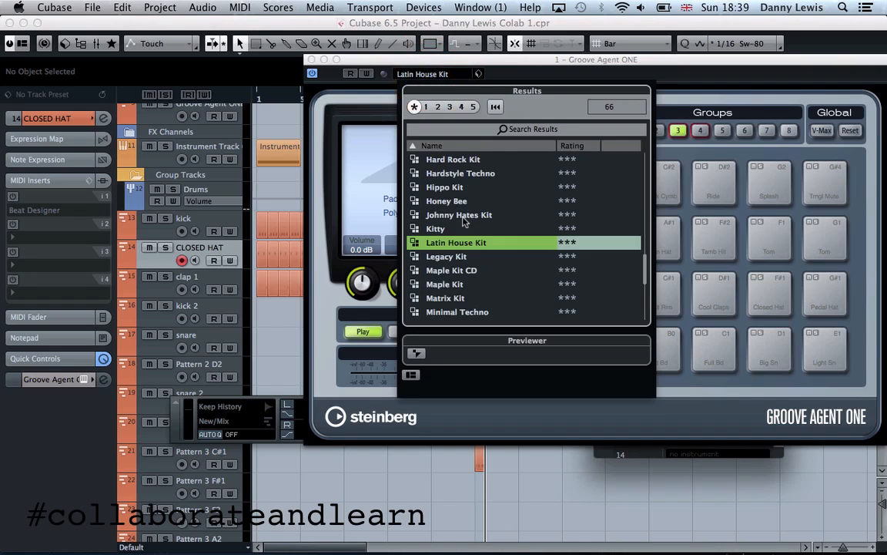
pyautogui.scroll(3, 464, 221)
pyautogui.scroll(-3, 463, 221)
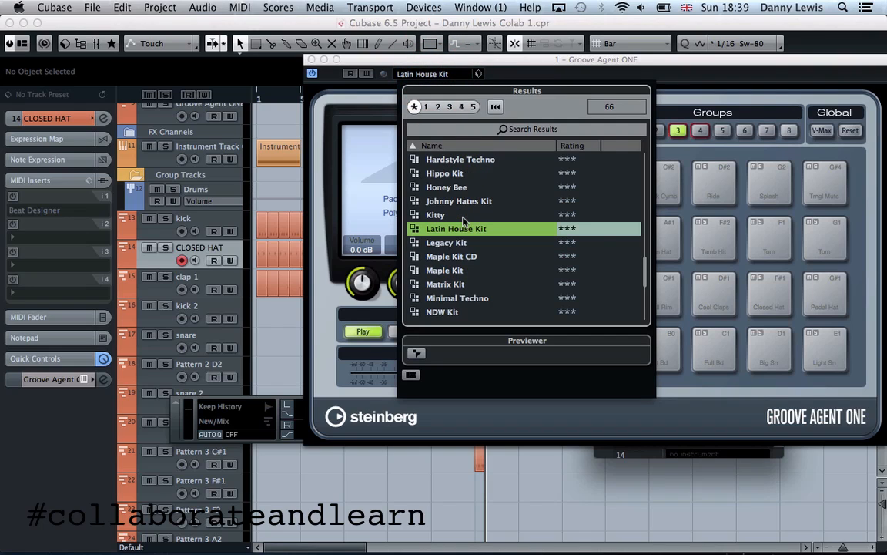
pyautogui.doubleClick(461, 298)
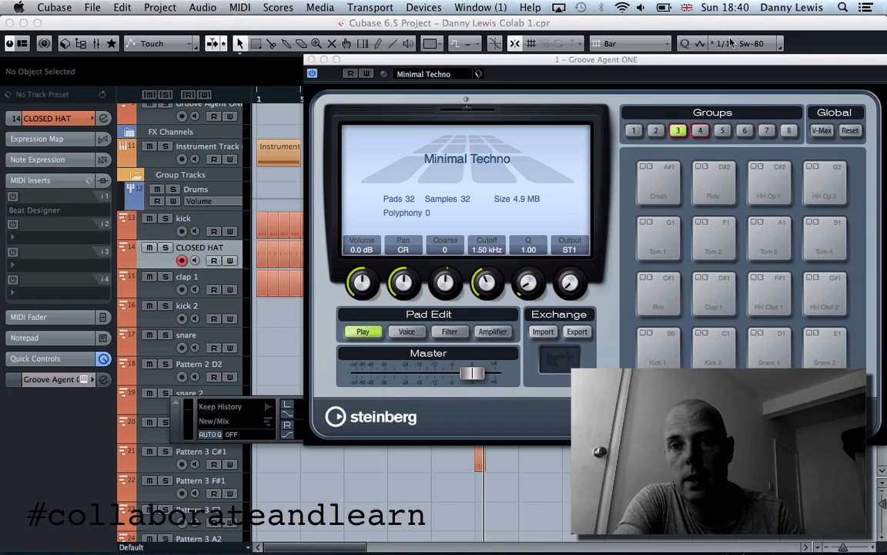
pyautogui.click(732, 7)
pyautogui.click(735, 7)
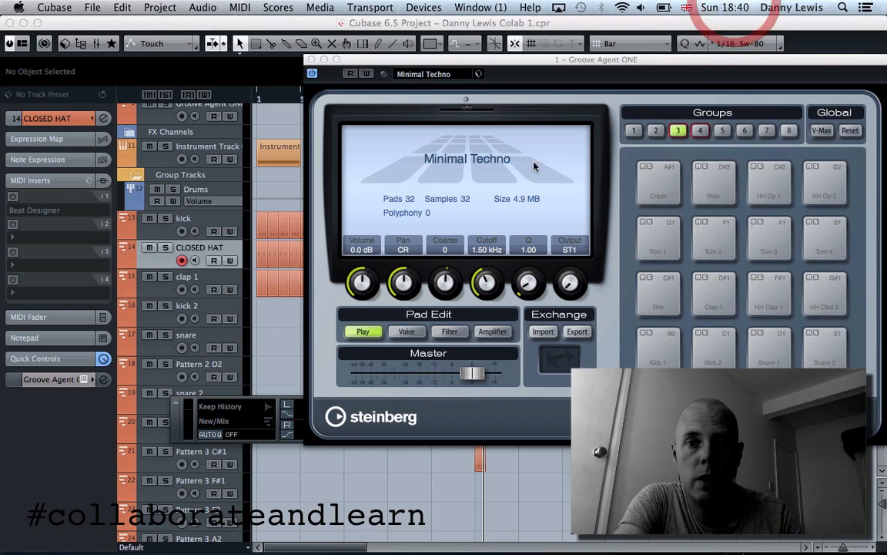